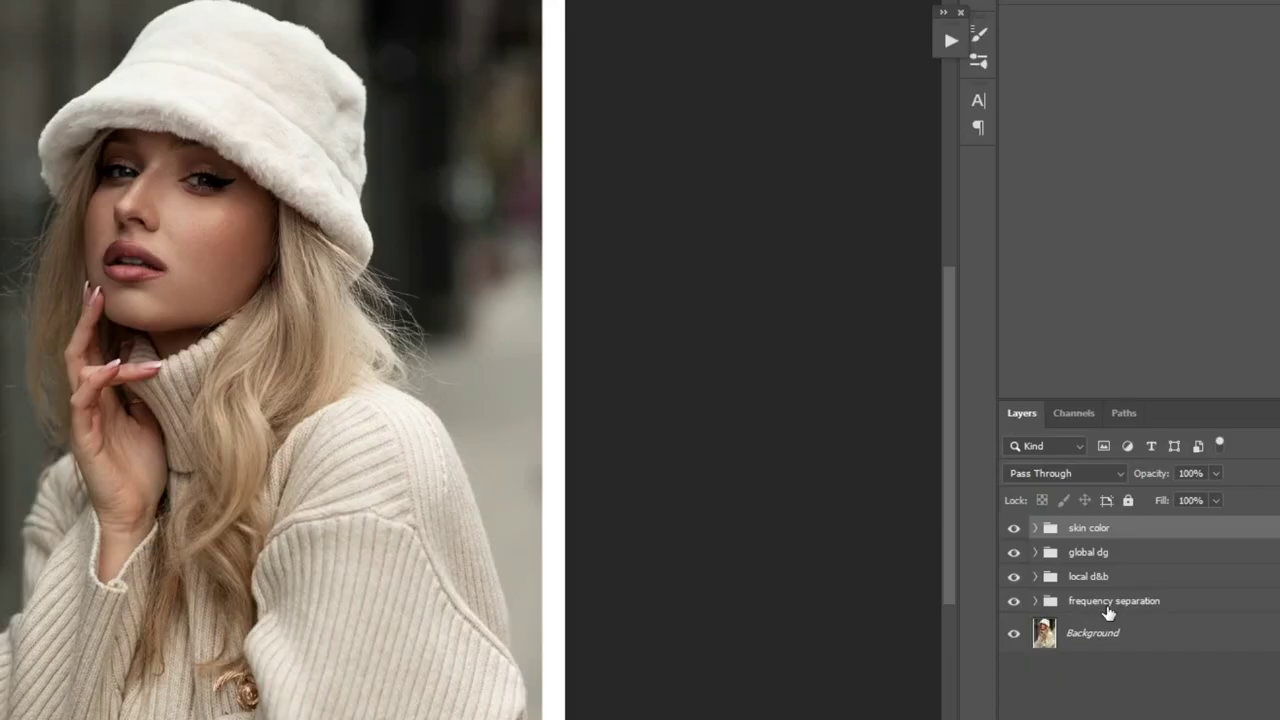
Check the retouching groups, then select 'global dg' and delete it
left_click(1130, 500)
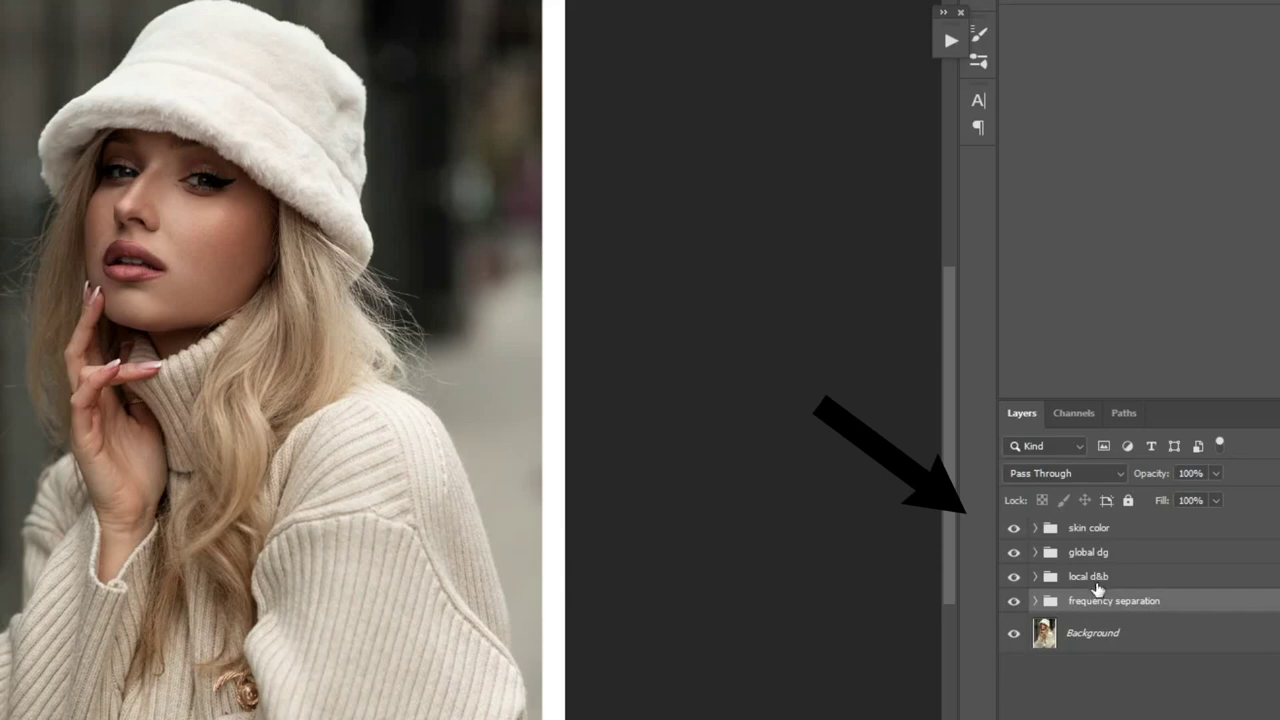
left_click(1100, 582)
left_click(1101, 564)
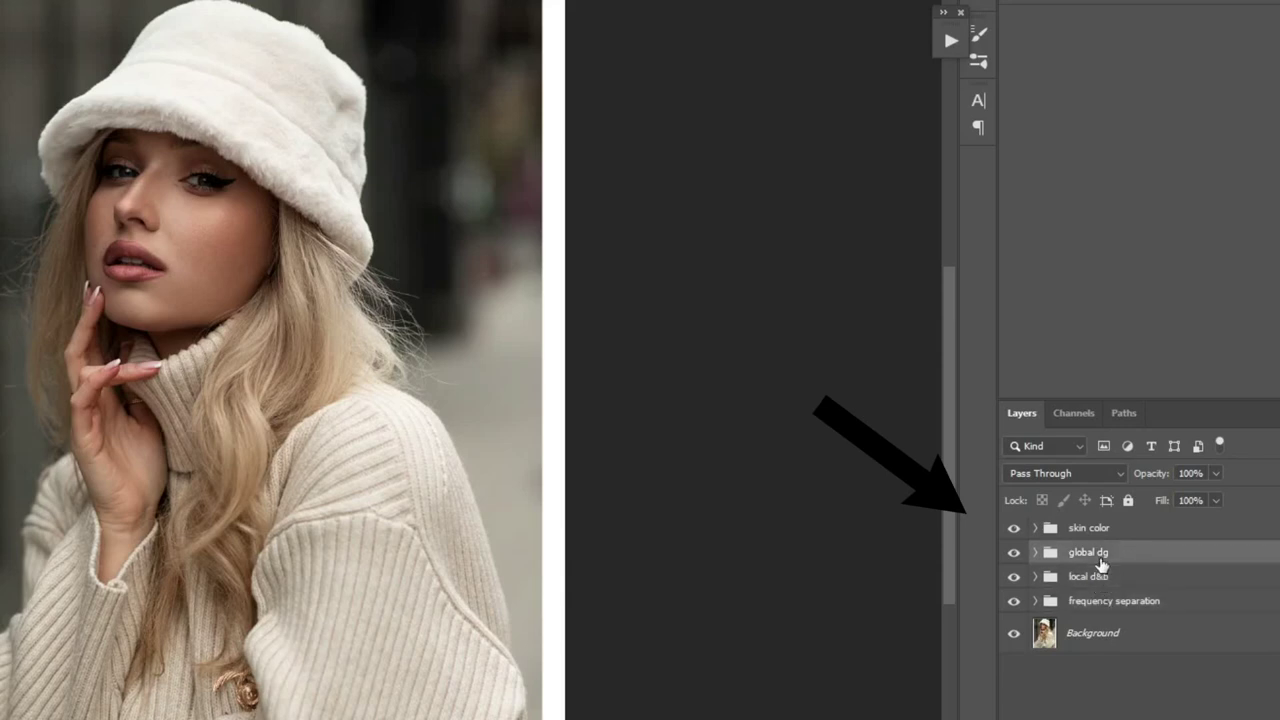
left_click(1098, 532)
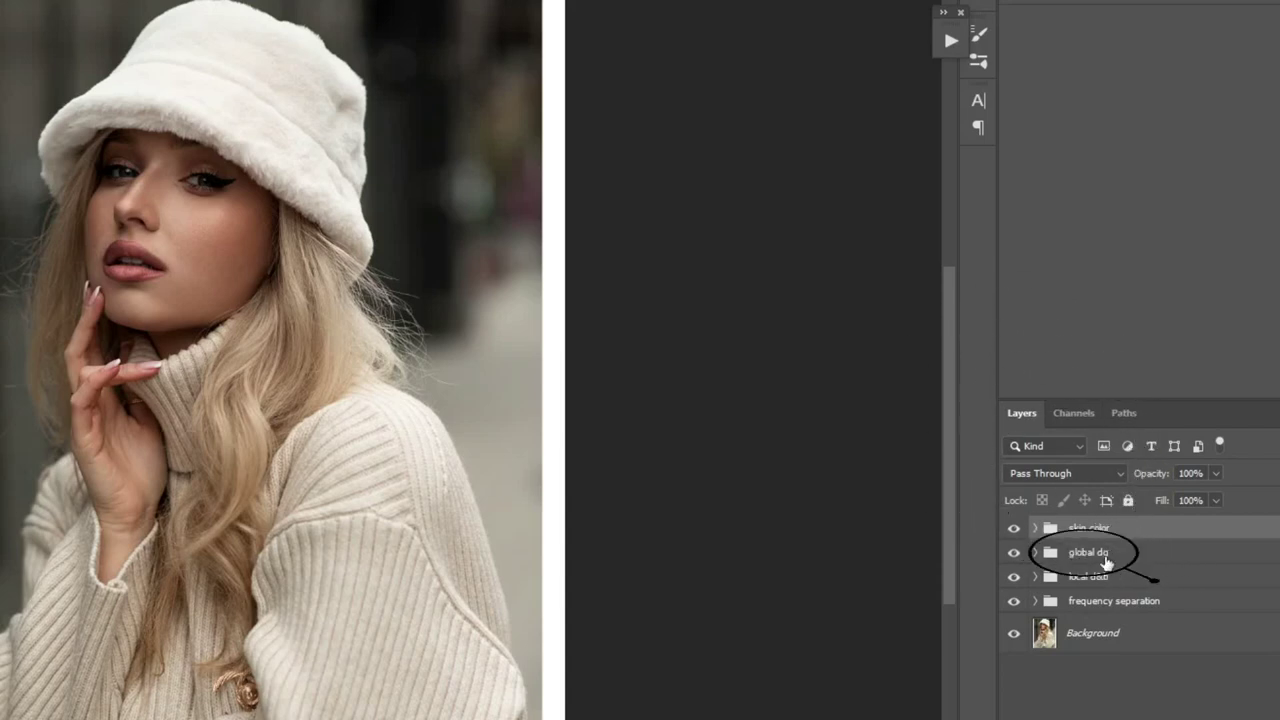
left_click(1040, 548)
key("Delete")
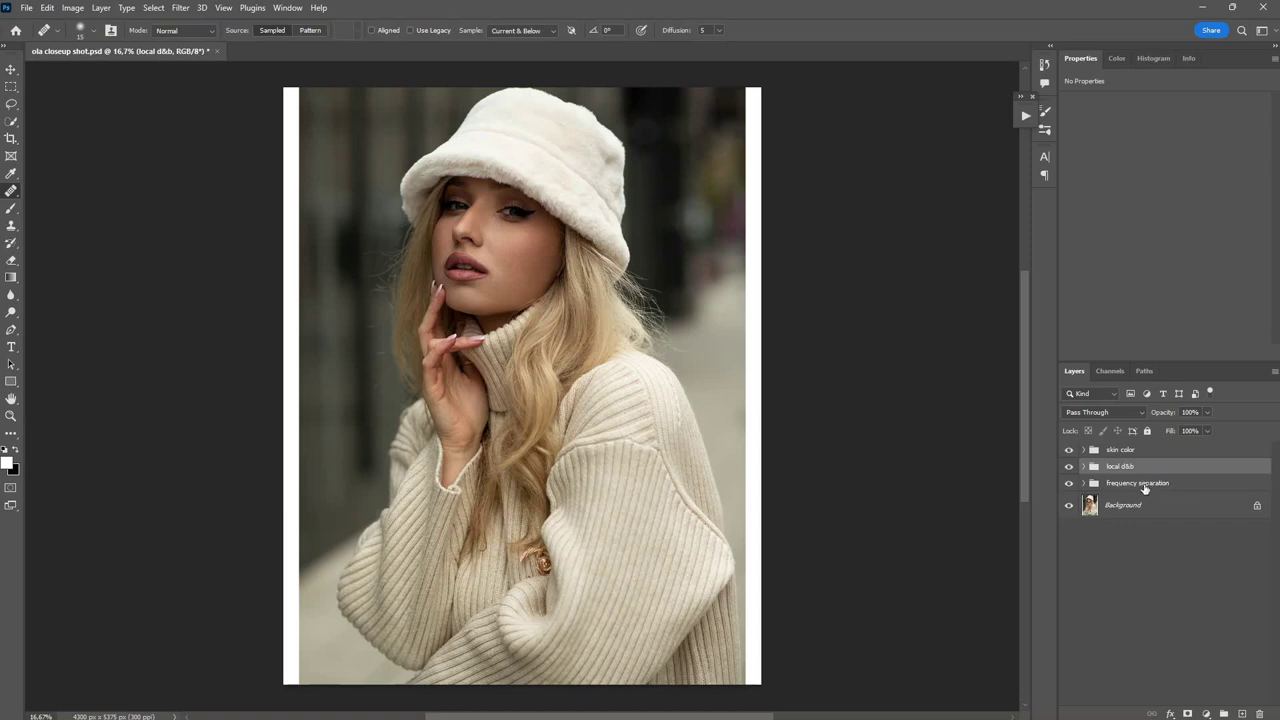
Add a Curves layer with its midpoint lifted, invert its mask to black, and name it 'global dodge'
left_click(1206, 713)
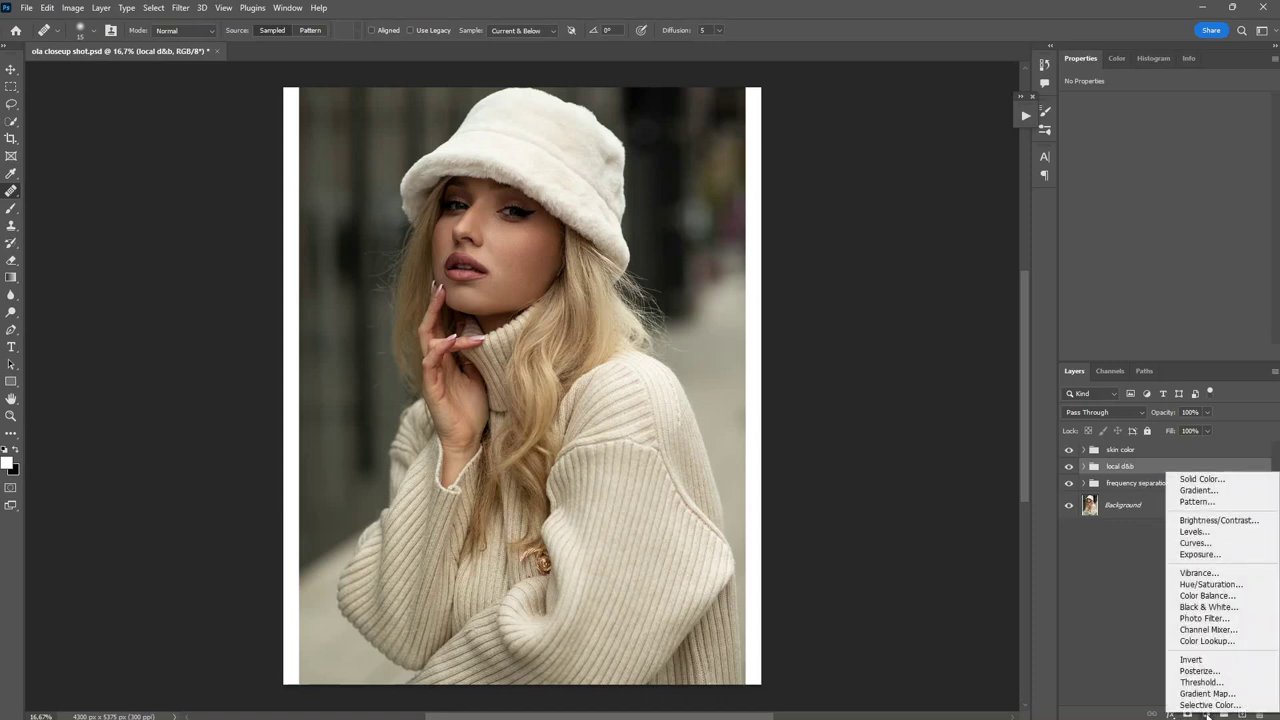
left_click(1196, 543)
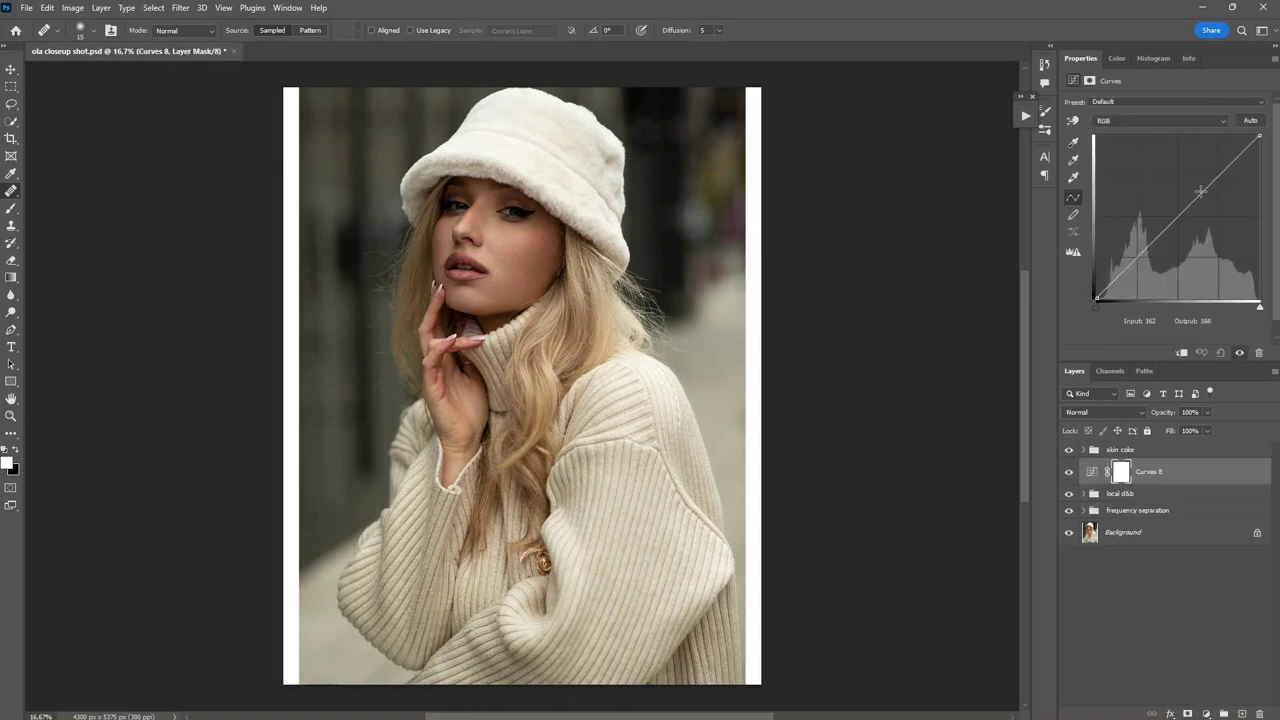
left_click_drag(1207, 183, 1198, 177)
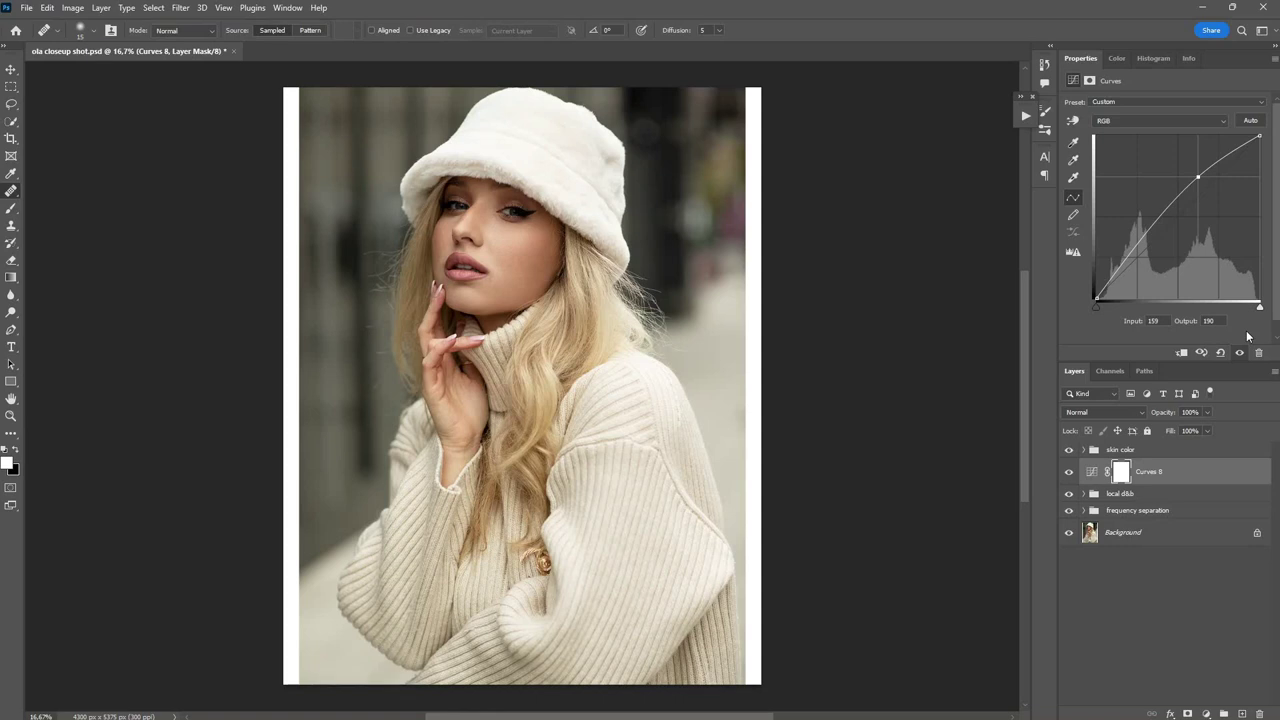
key("ctrl+i")
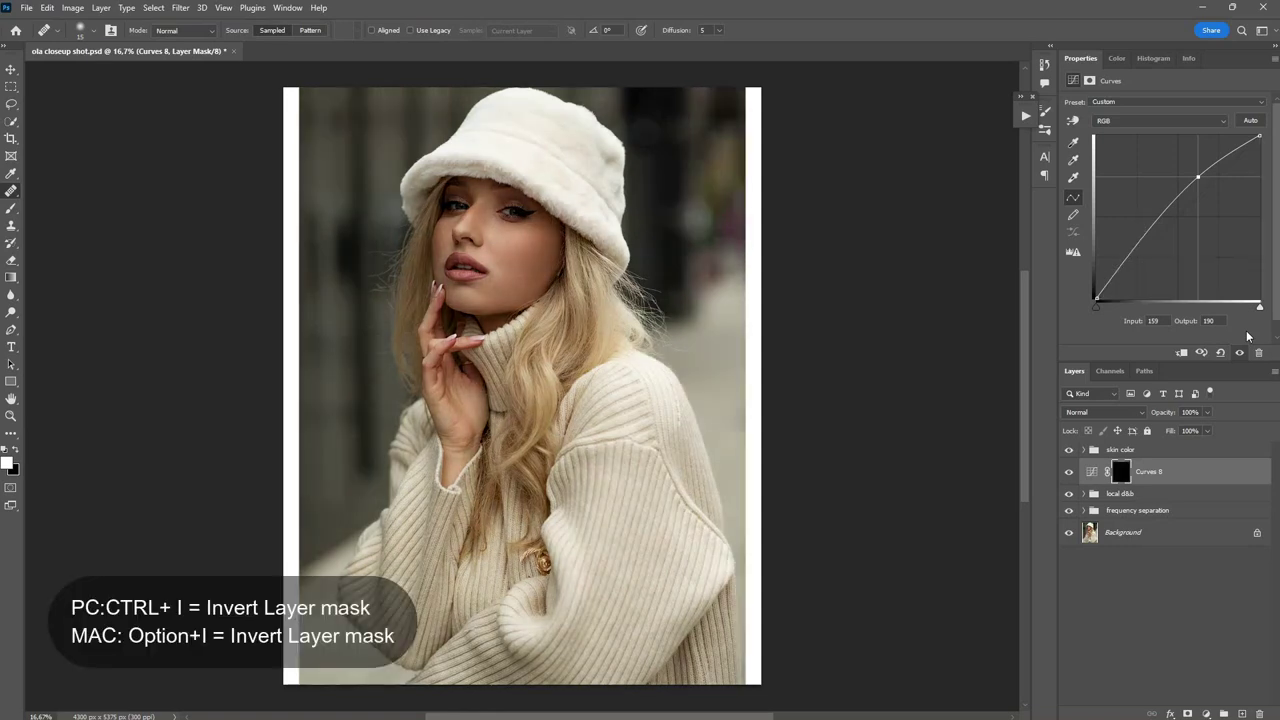
double_click(1150, 472)
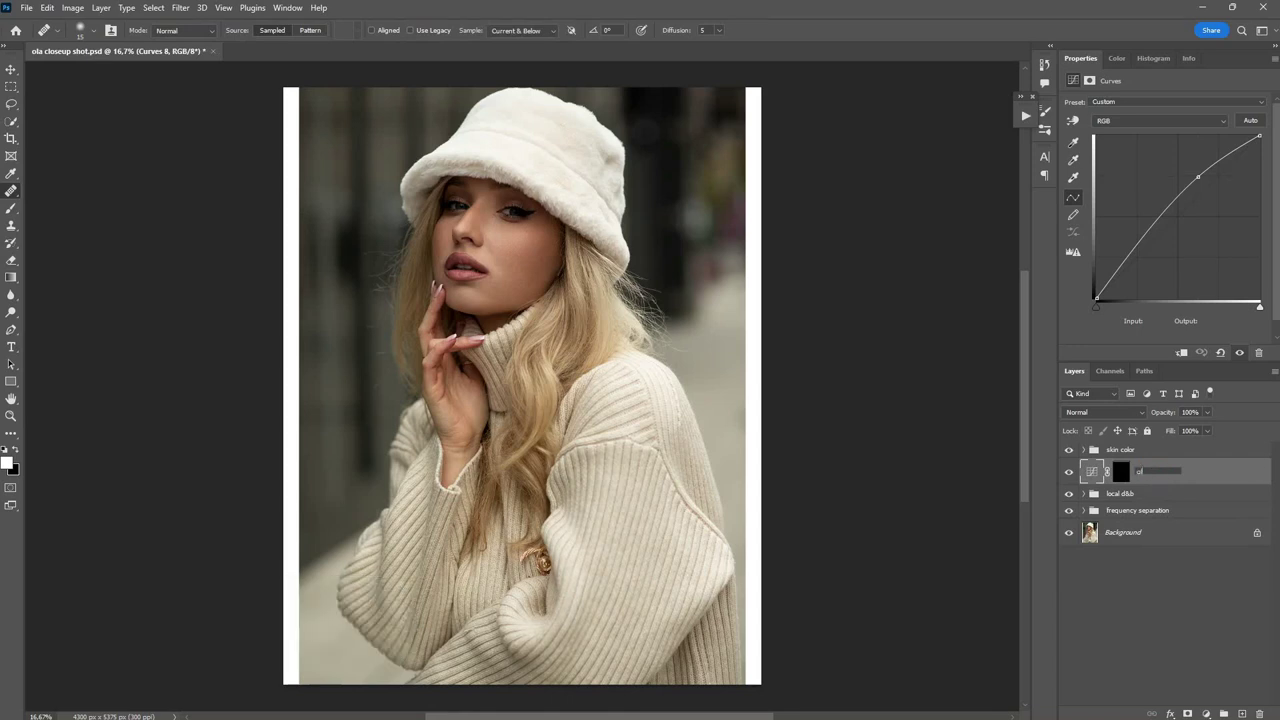
type("global dodge")
key("Return")
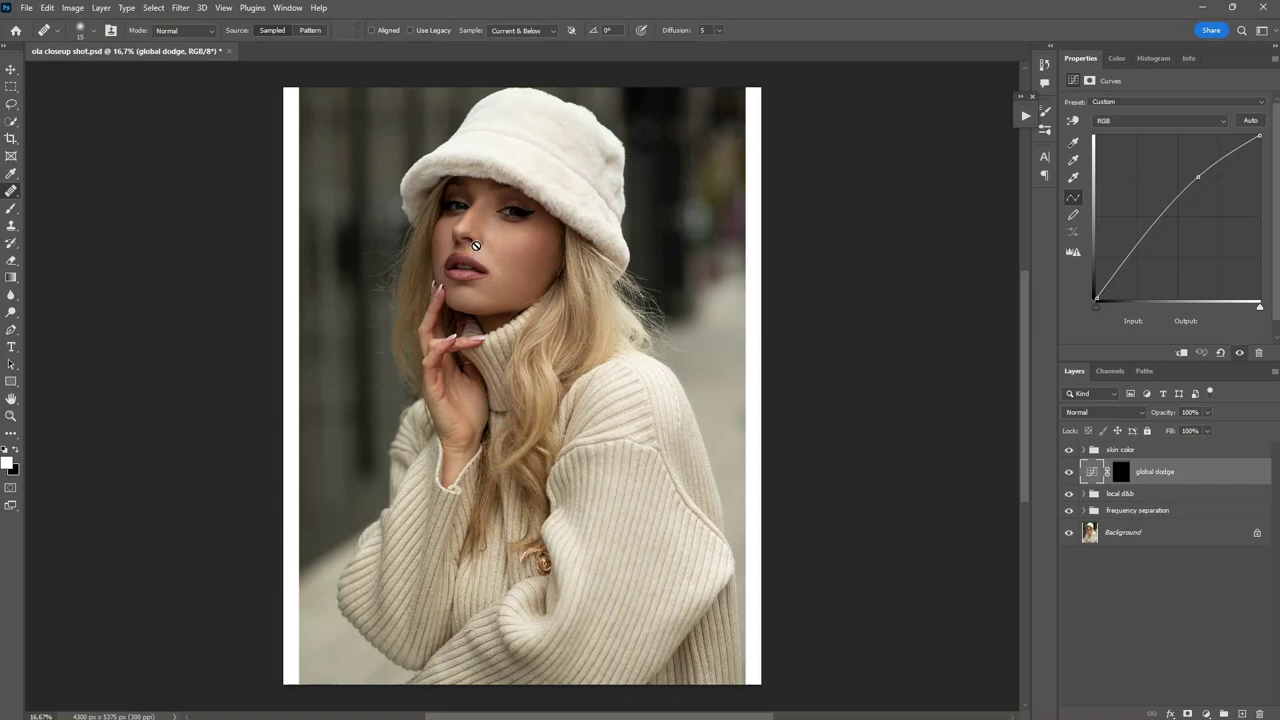
scroll(493, 206, "up", 5)
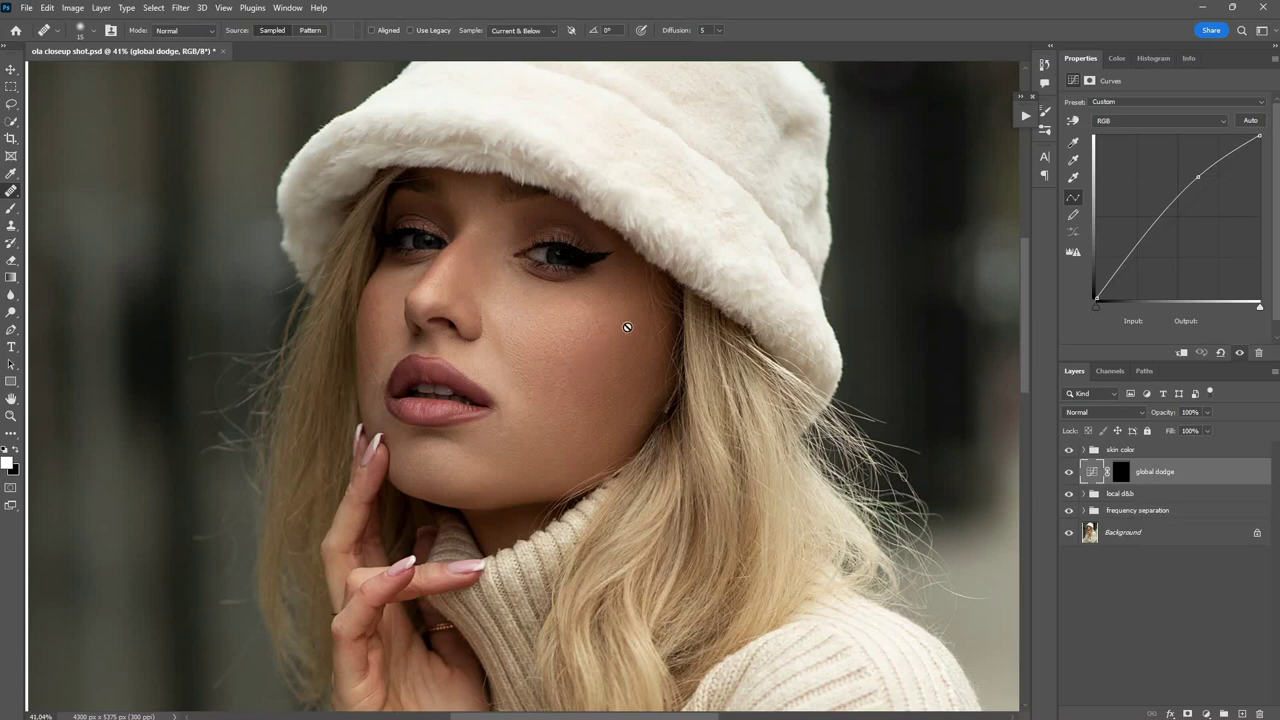
scroll(629, 329, "down", 5)
left_click(1206, 713)
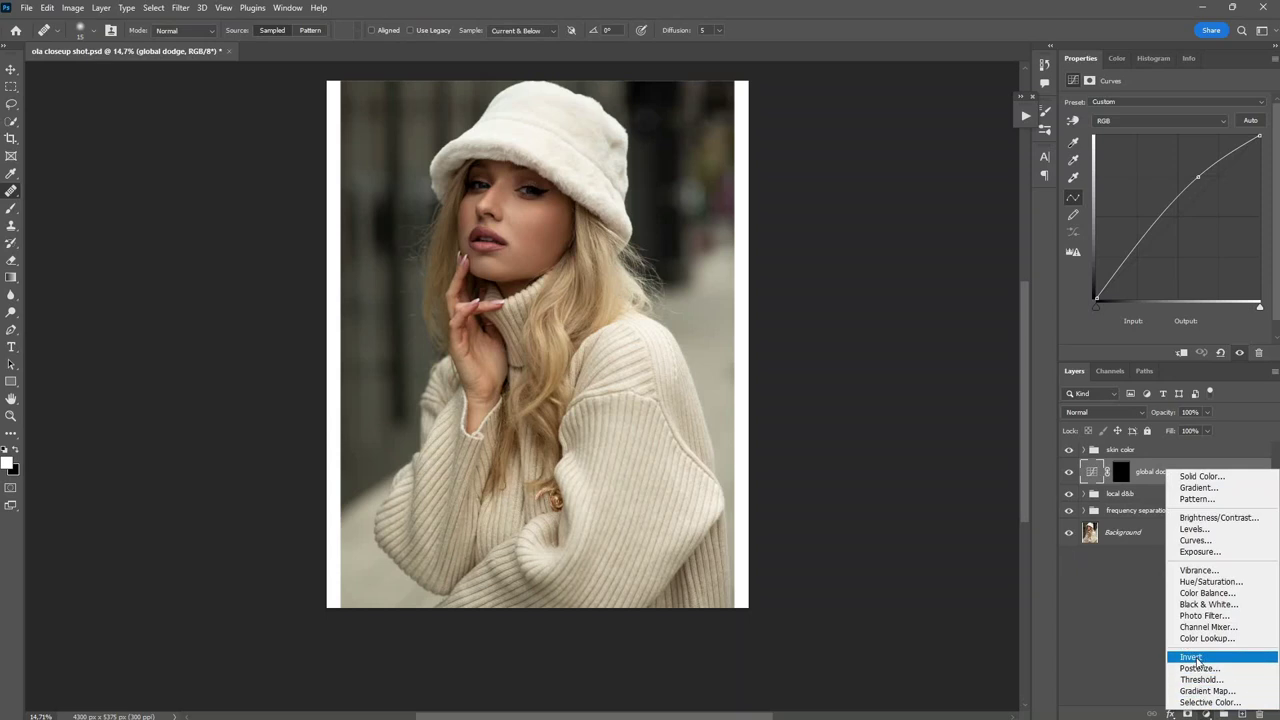
Add a Curves layer pulled down to darken, invert its mask to black, and name it 'global burn'
left_click(1196, 540)
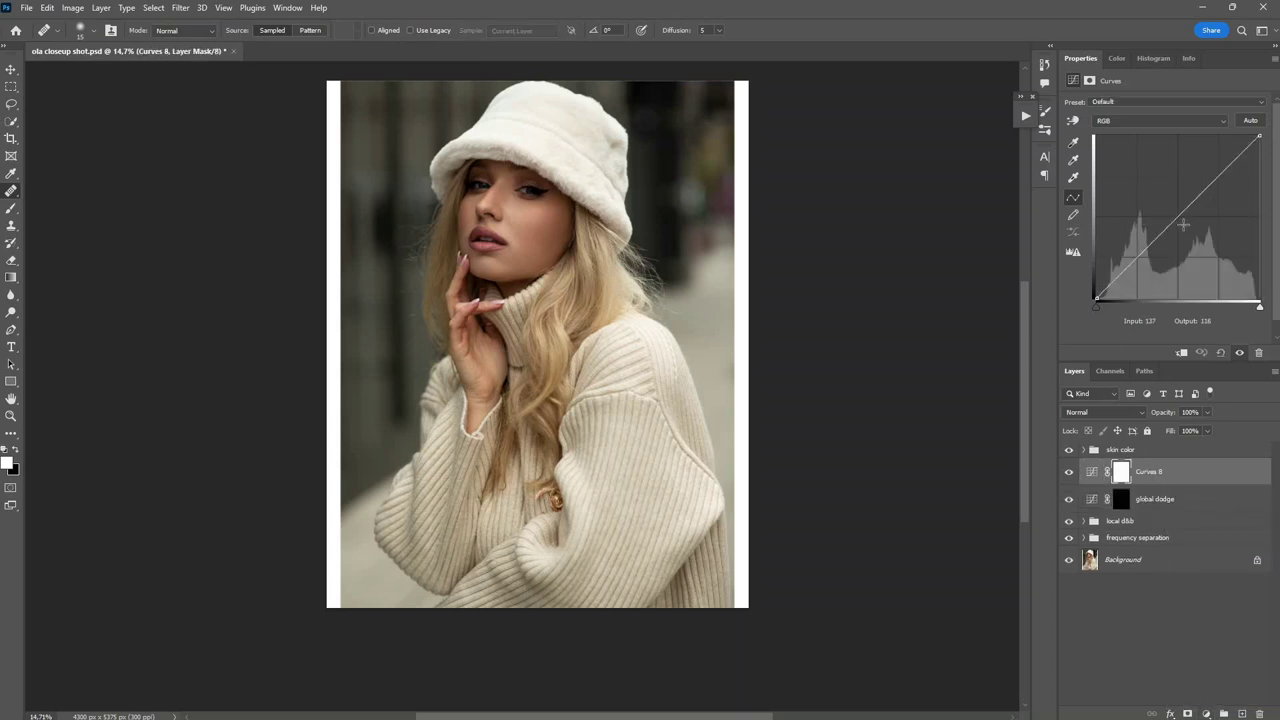
left_click_drag(1181, 222, 1182, 233)
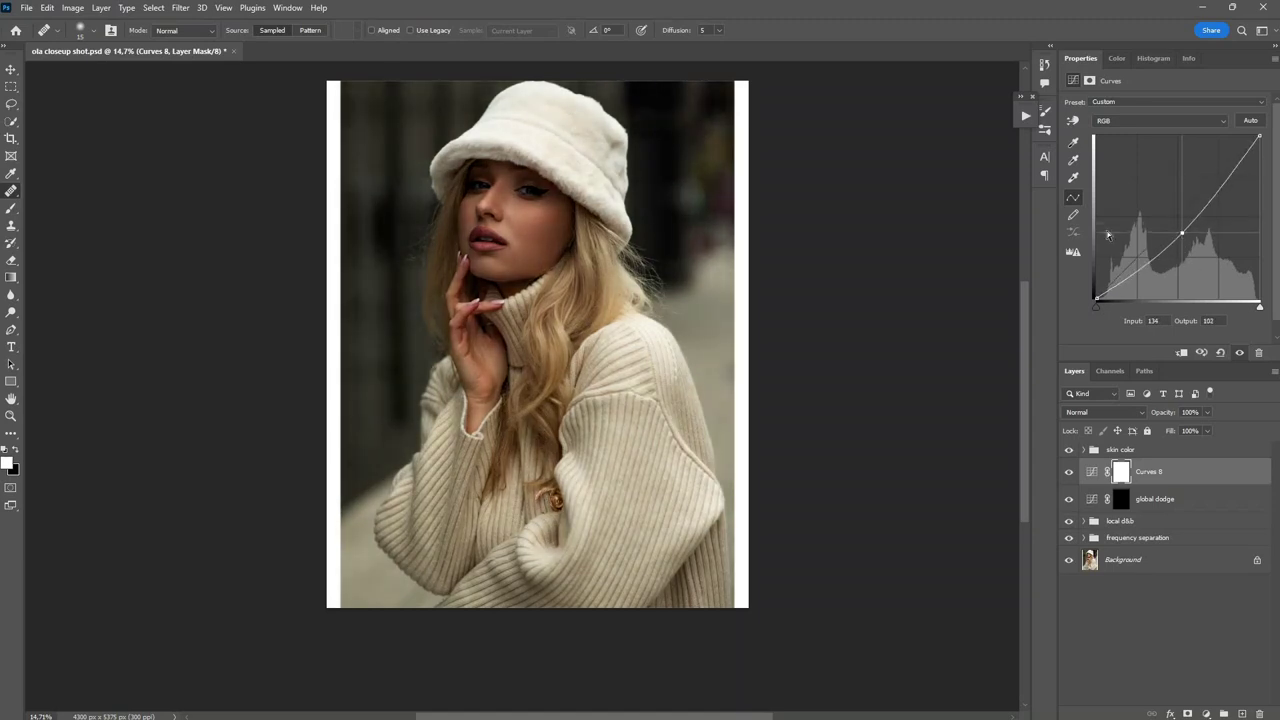
key("ctrl+i")
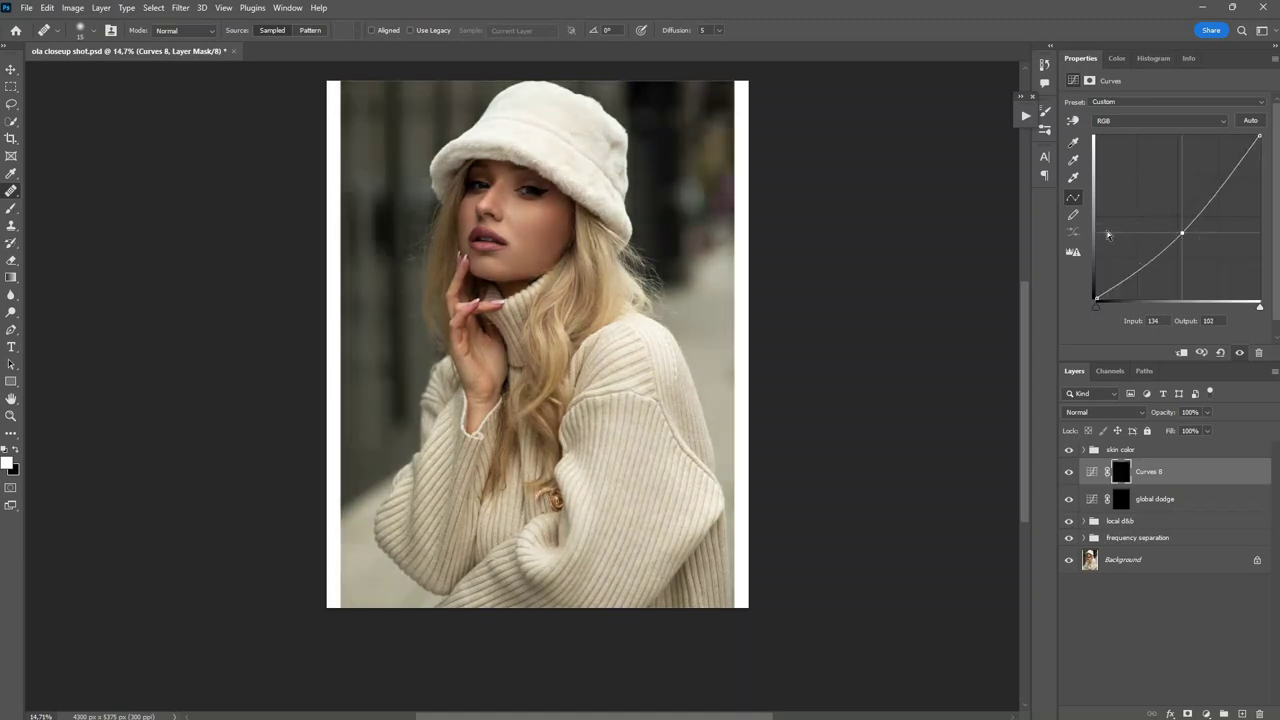
double_click(1150, 473)
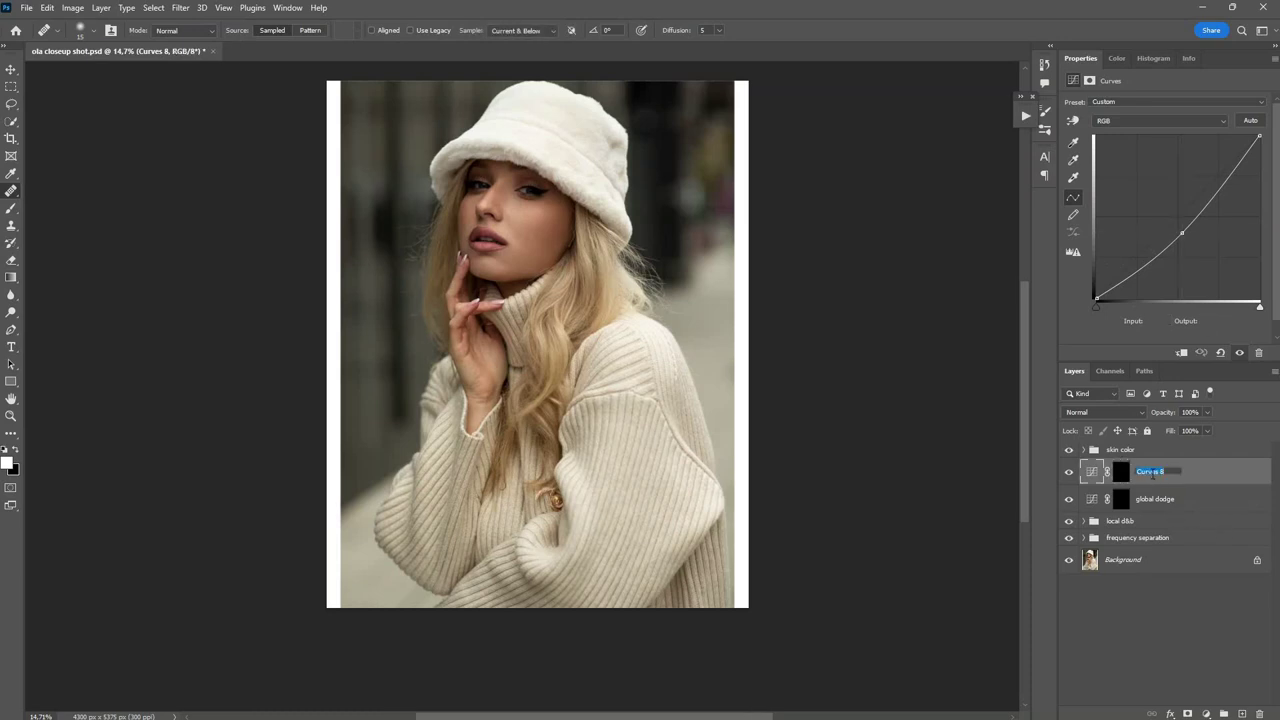
type("global burn")
key("Return")
left_click_drag(672, 186, 655, 125)
left_click(748, 163)
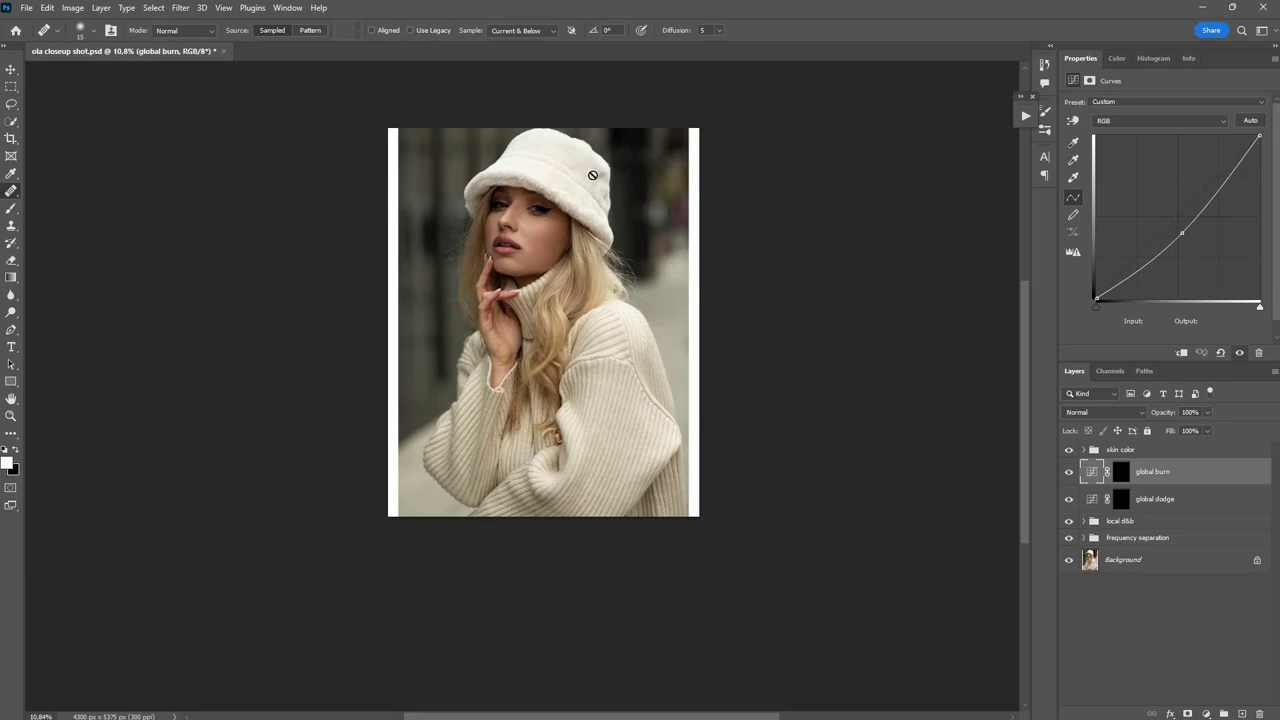
left_click(547, 157)
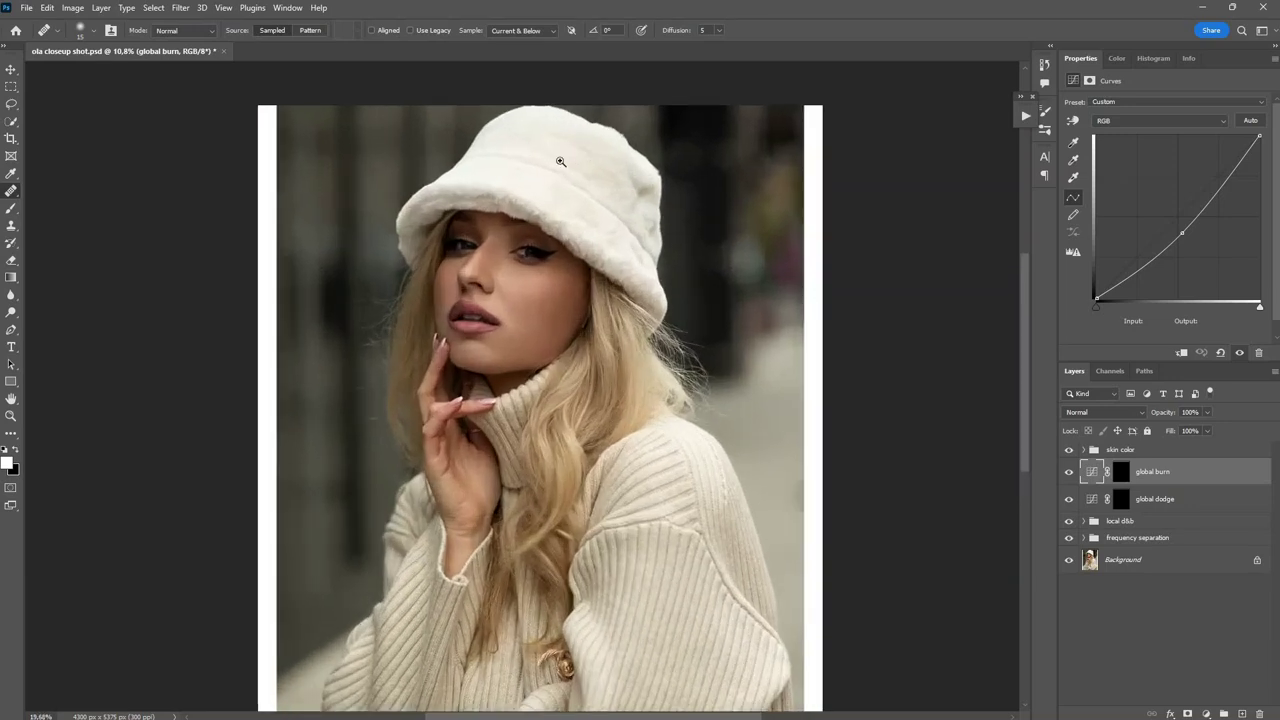
left_click(509, 223)
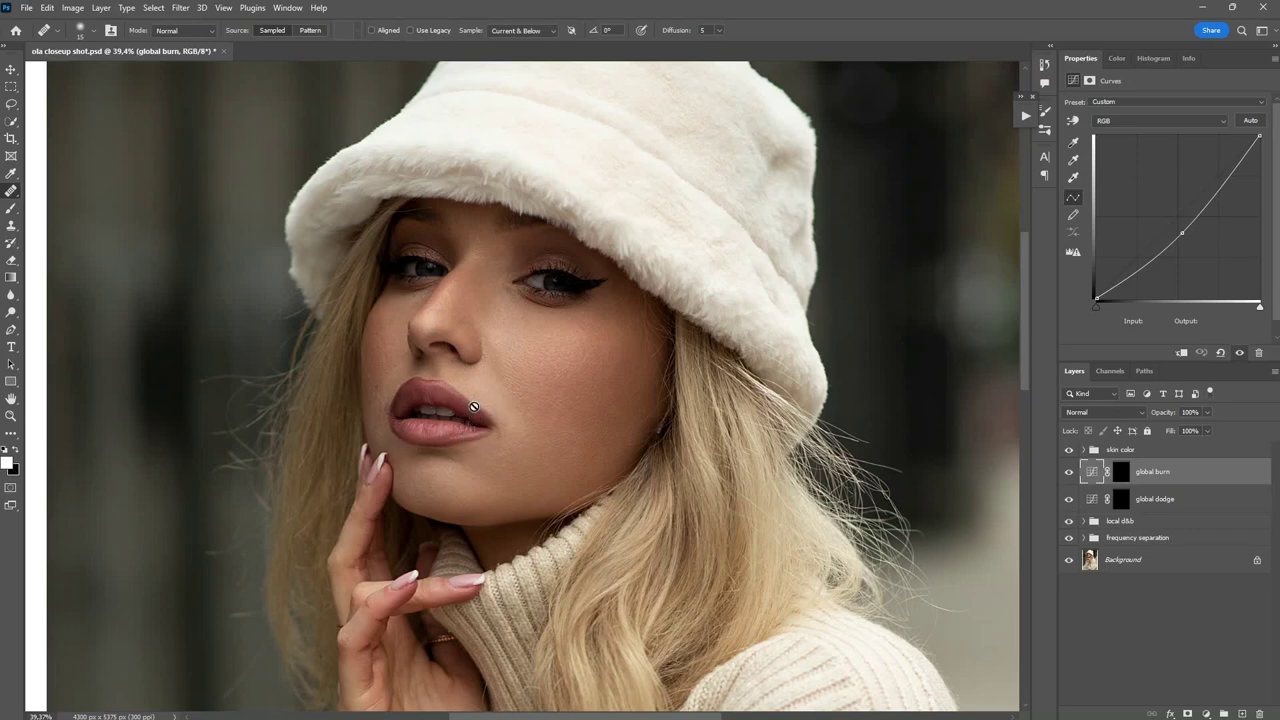
key("ctrl+0")
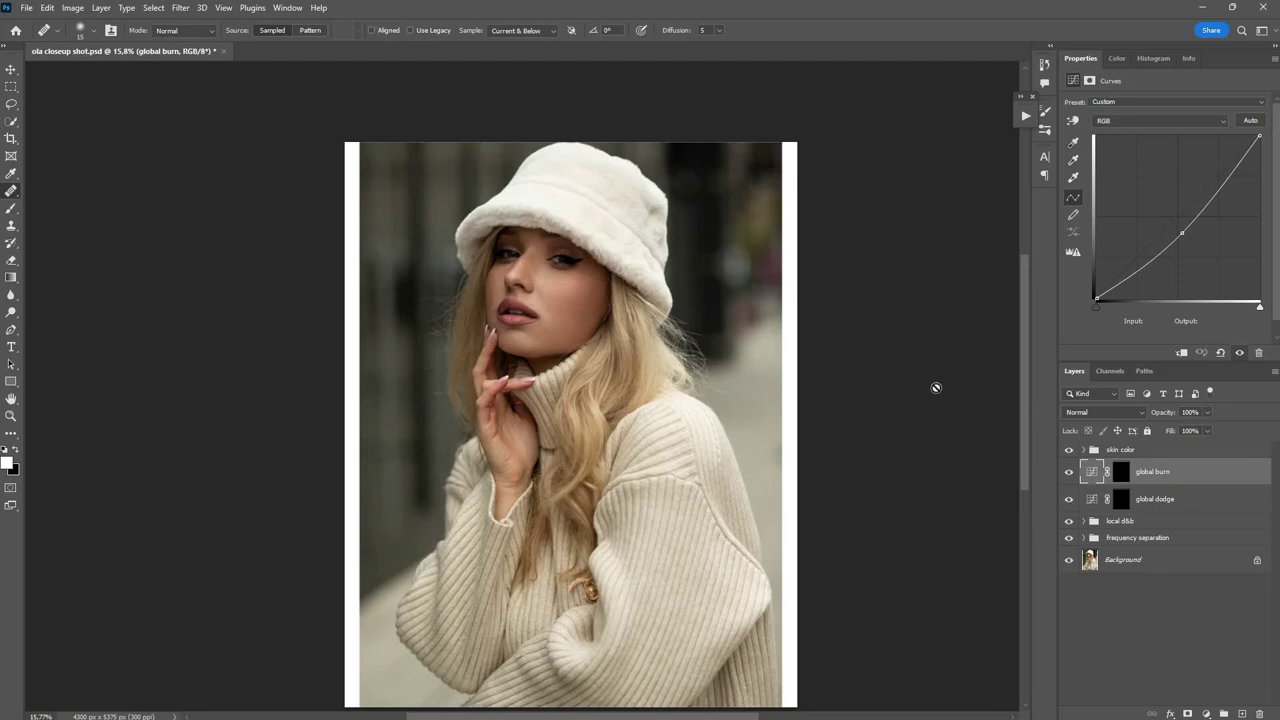
Target the global dodge mask with a Soft Round brush at 0% hardness and 1% flow
left_click(1120, 499)
left_click(11, 208)
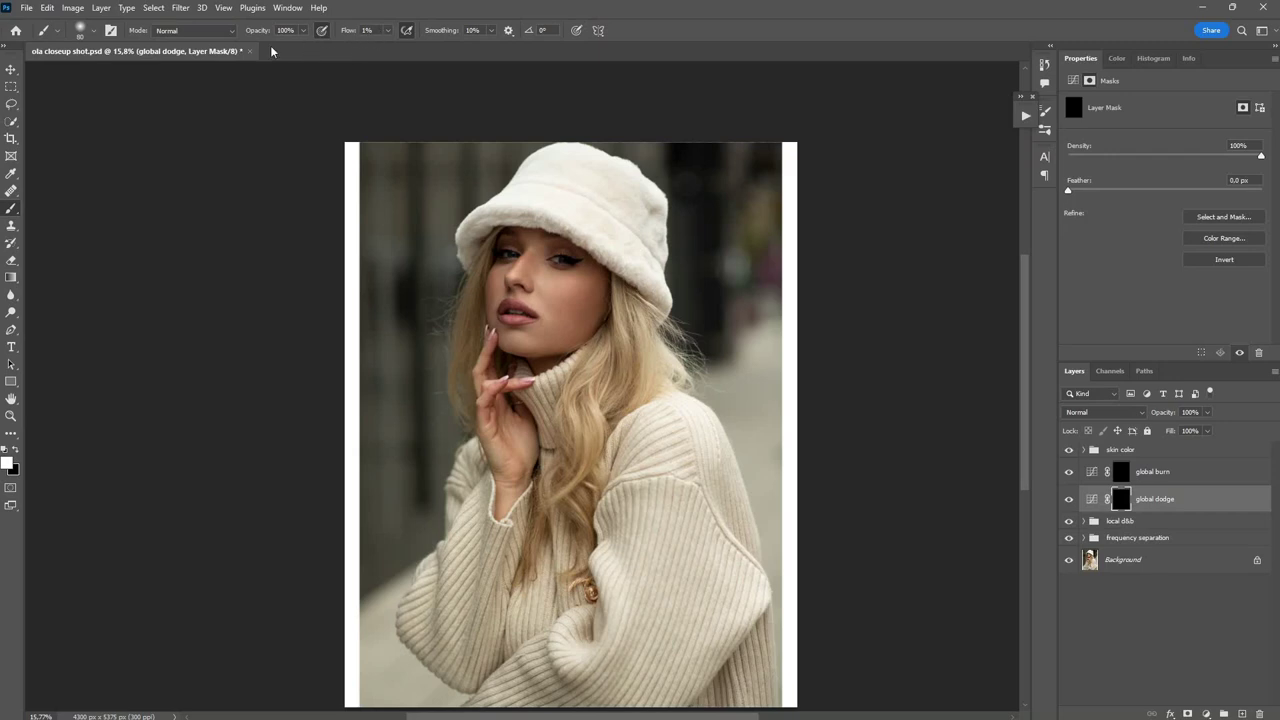
left_click(82, 30)
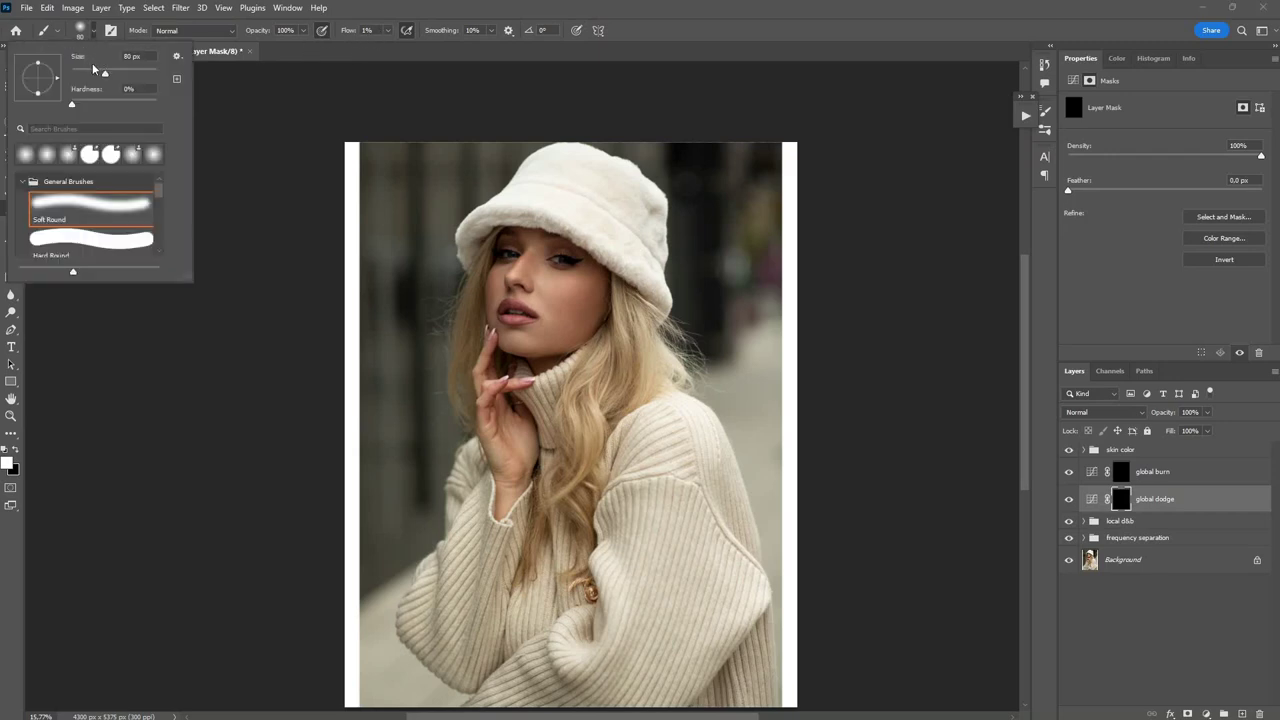
left_click(566, 265)
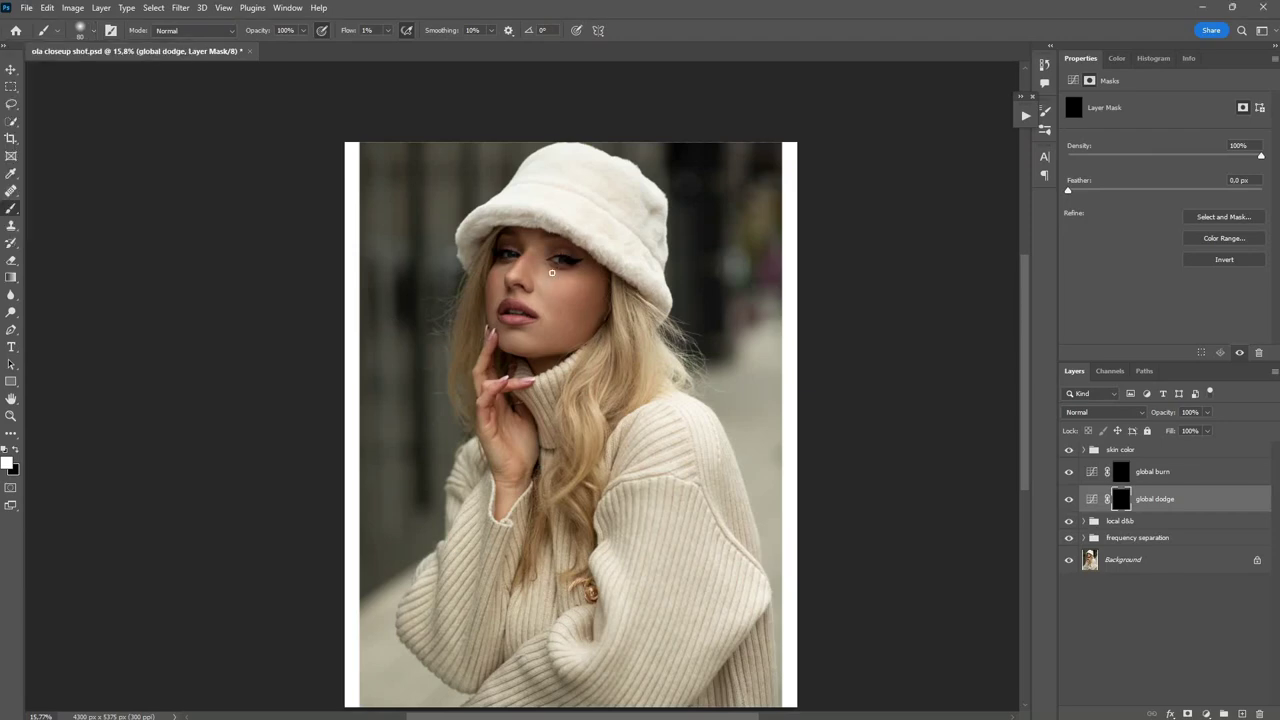
left_click(588, 228)
left_click(526, 238)
left_click(531, 248)
left_click(531, 248)
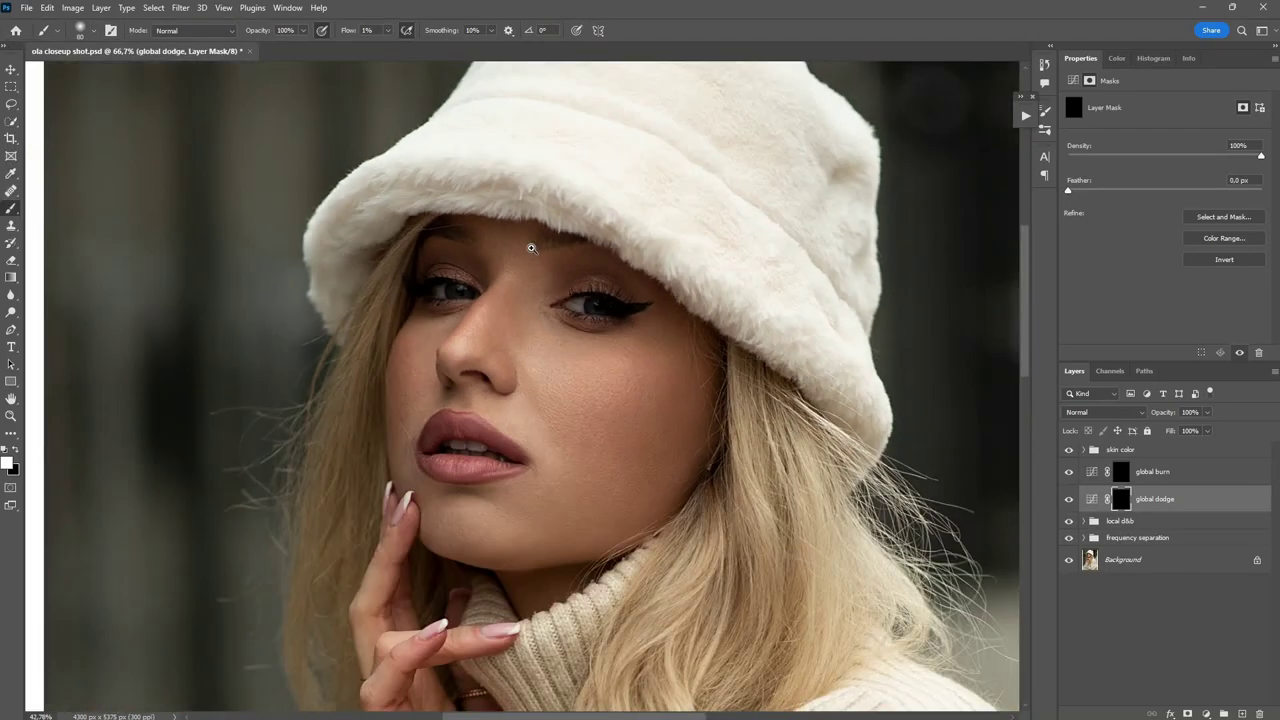
left_click(531, 248, "alt")
left_click(560, 220, "alt")
left_click(592, 194)
left_click(566, 219)
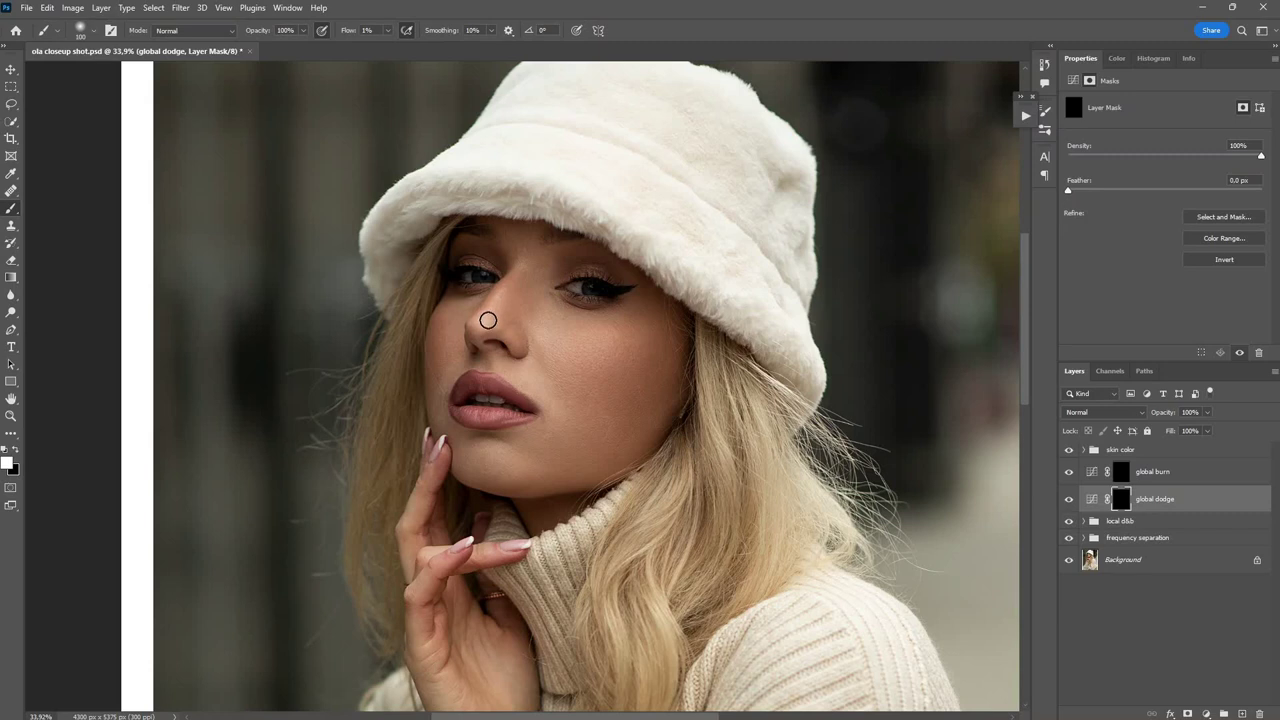
Resize the brush with the bracket keys until it reaches 200 px
key("bracketright")
key("bracketleft")
key("bracketleft")
key("bracketleft")
key("bracketright")
key("bracketright")
key("bracketright")
key("bracketright")
key("bracketright")
key("bracketright")
key("bracketright")
key("bracketright")
key("bracketleft")
key("bracketleft")
key("bracketleft")
key("bracketright")
key("bracketright")
key("bracketright")
Toggle global dodge off and on to compare, then target the global burn mask
left_click(1069, 500)
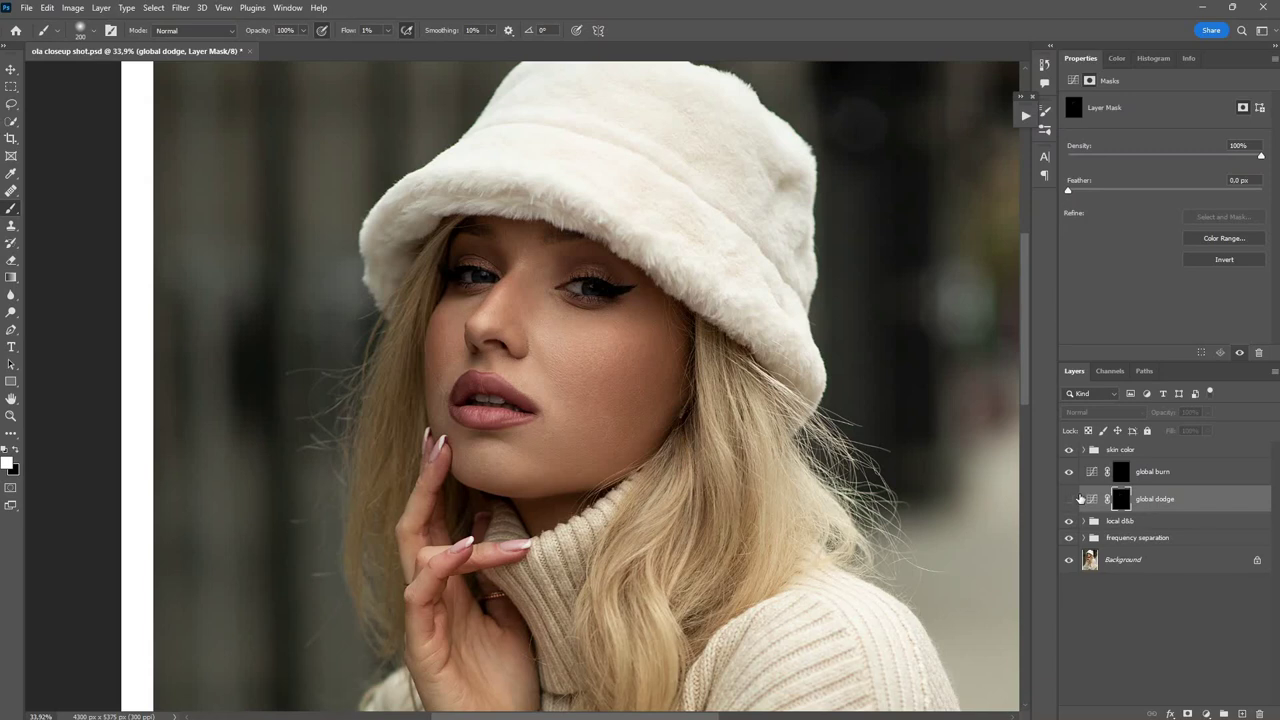
left_click(1069, 500)
left_click(1069, 500)
left_click(1070, 500)
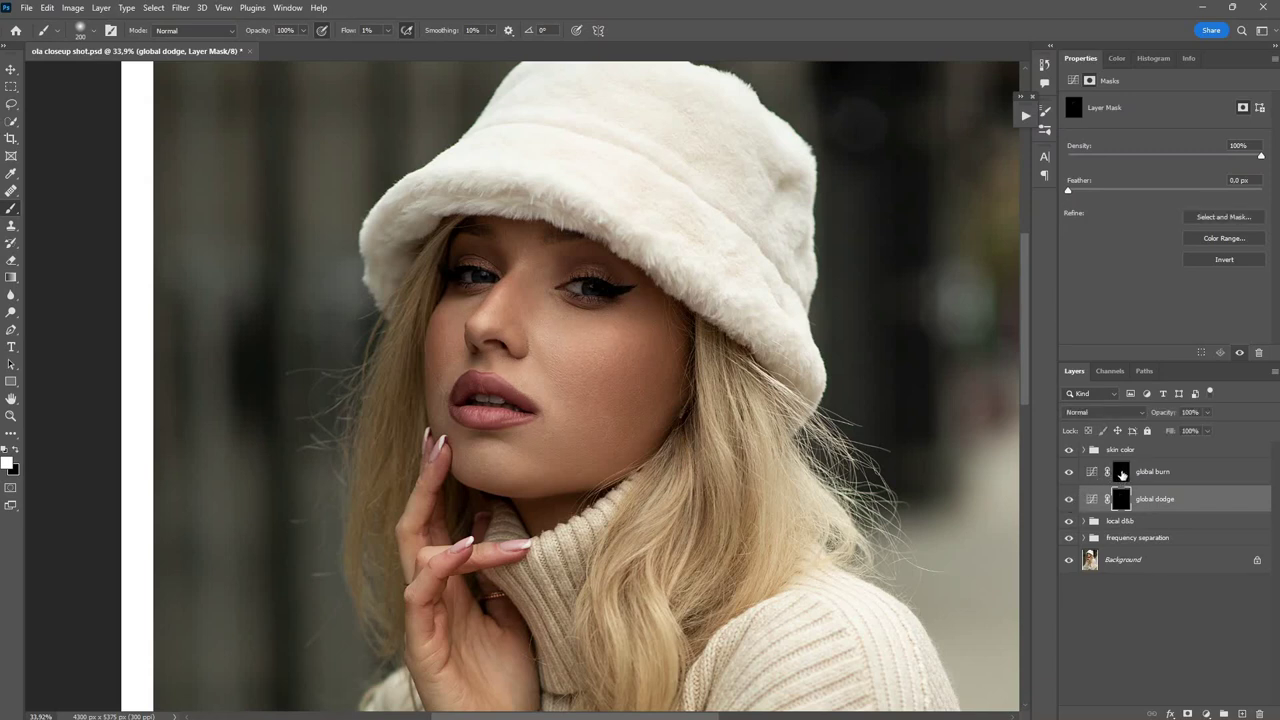
left_click(1121, 474)
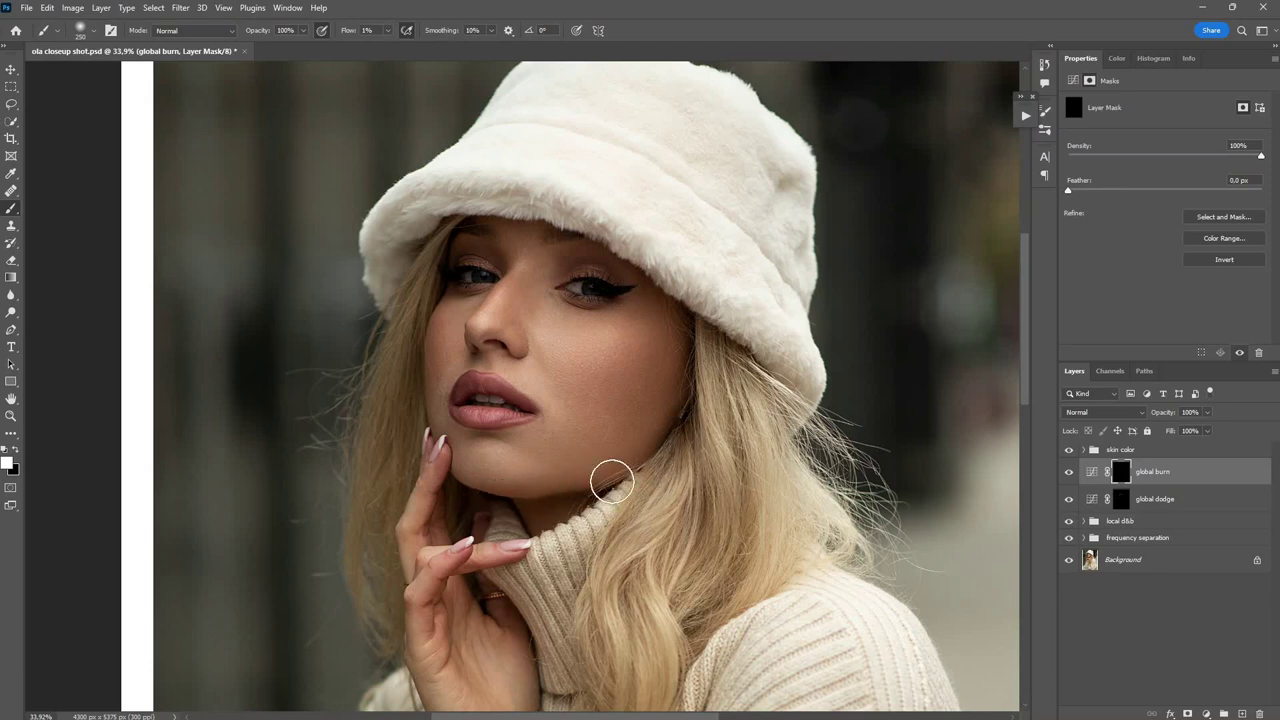
Paint darkening on the cheek, lips and nose with 150–300 px brushes, comparing global burn
key("bracketright")
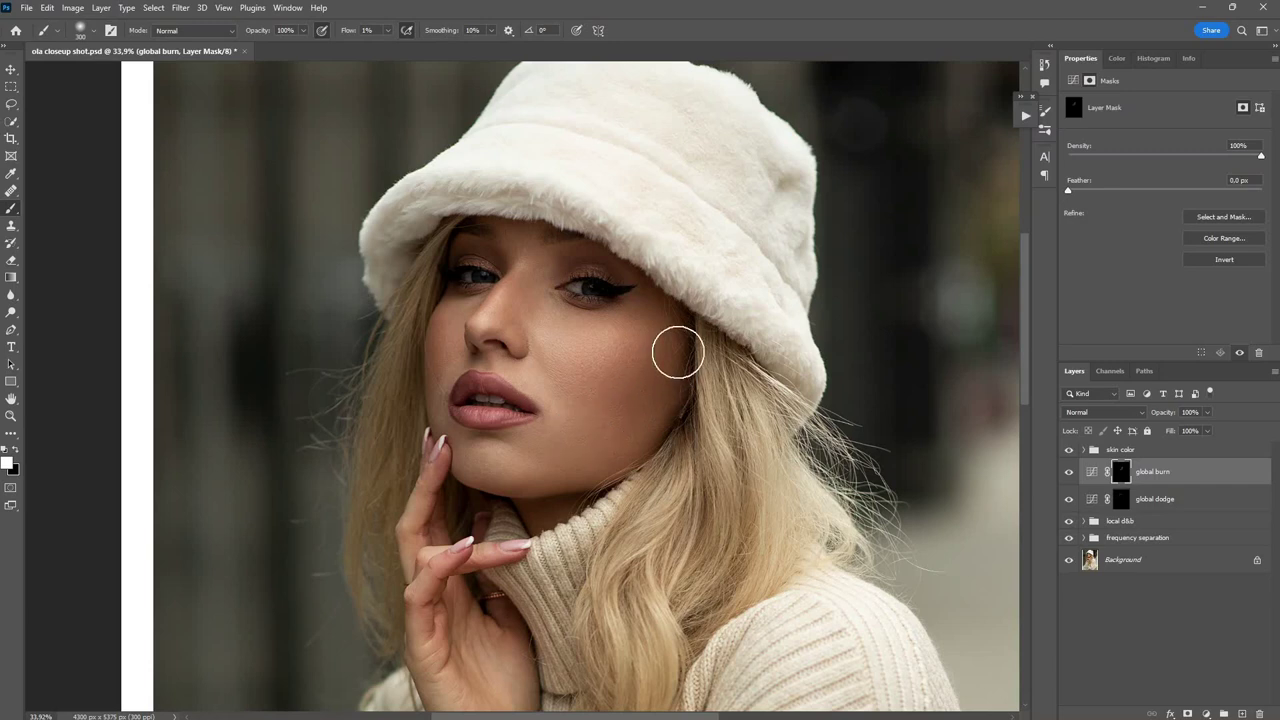
key("bracketleft")
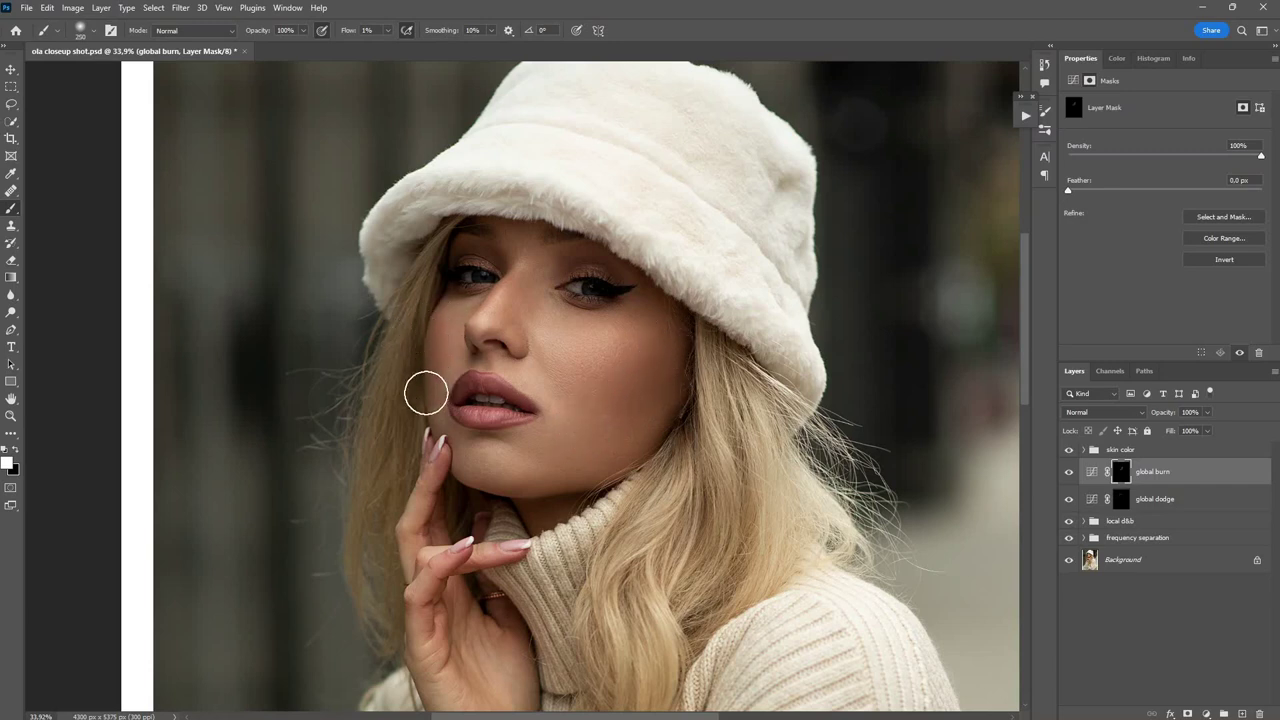
key("bracketleft")
key("bracketleft")
key("bracketleft")
key("bracketleft")
left_click(1069, 472)
left_click(1069, 472)
key("bracketright")
key("bracketleft")
key("bracketright")
key("bracketright")
key("bracketleft")
key("bracketleft")
key("bracketleft")
key("bracketleft")
left_click(1068, 471)
left_click(1068, 472)
left_click(1131, 501)
left_click(1068, 499)
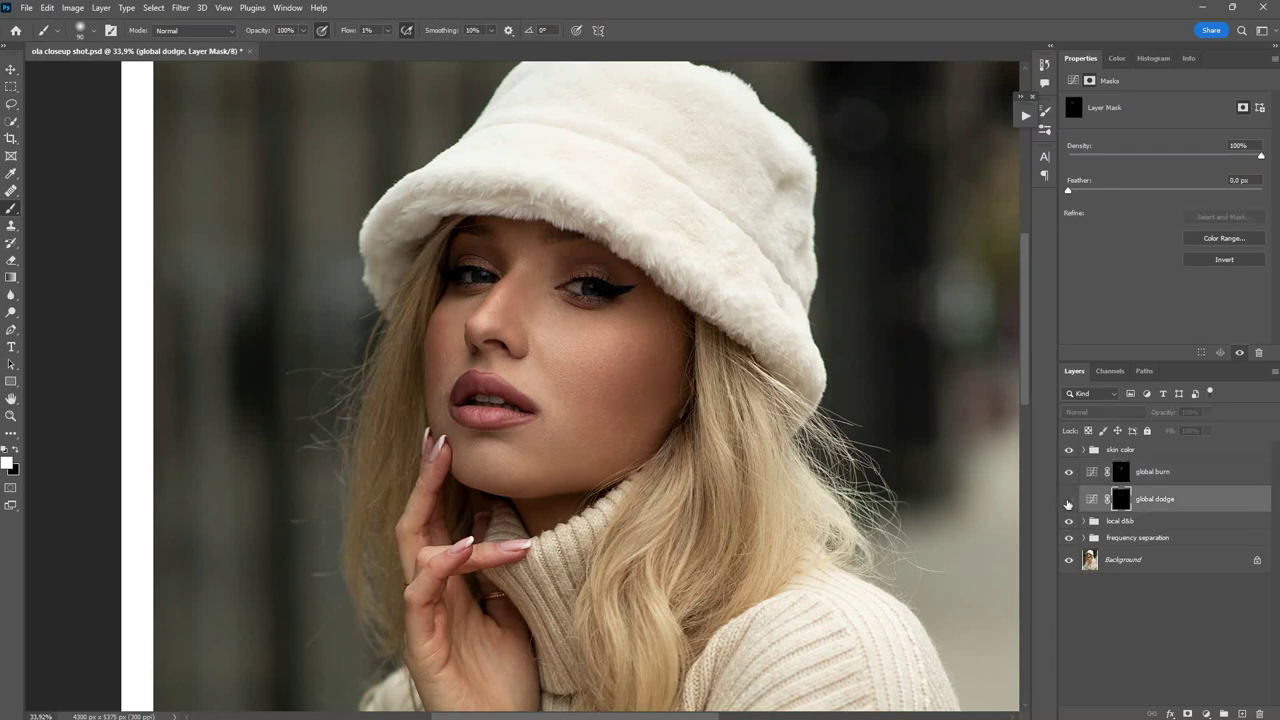
left_click(1068, 499)
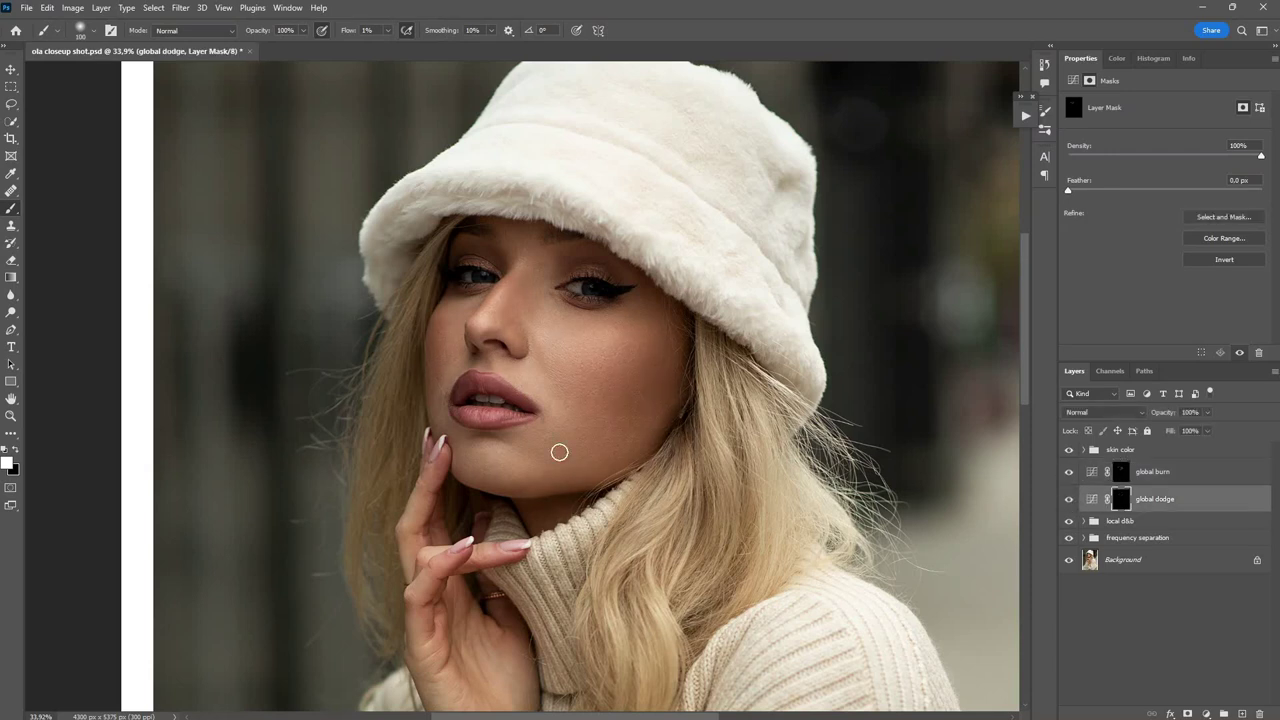
key("bracketright")
key("bracketright")
key("bracketright")
key("bracketleft")
key("bracketright")
key("bracketright")
mouse_move(674, 289)
left_mouse_down()
mouse_move(600, 280)
mouse_move(687, 252)
mouse_move(600, 290)
mouse_move(660, 290)
left_mouse_up()
key("alt+bracketright")
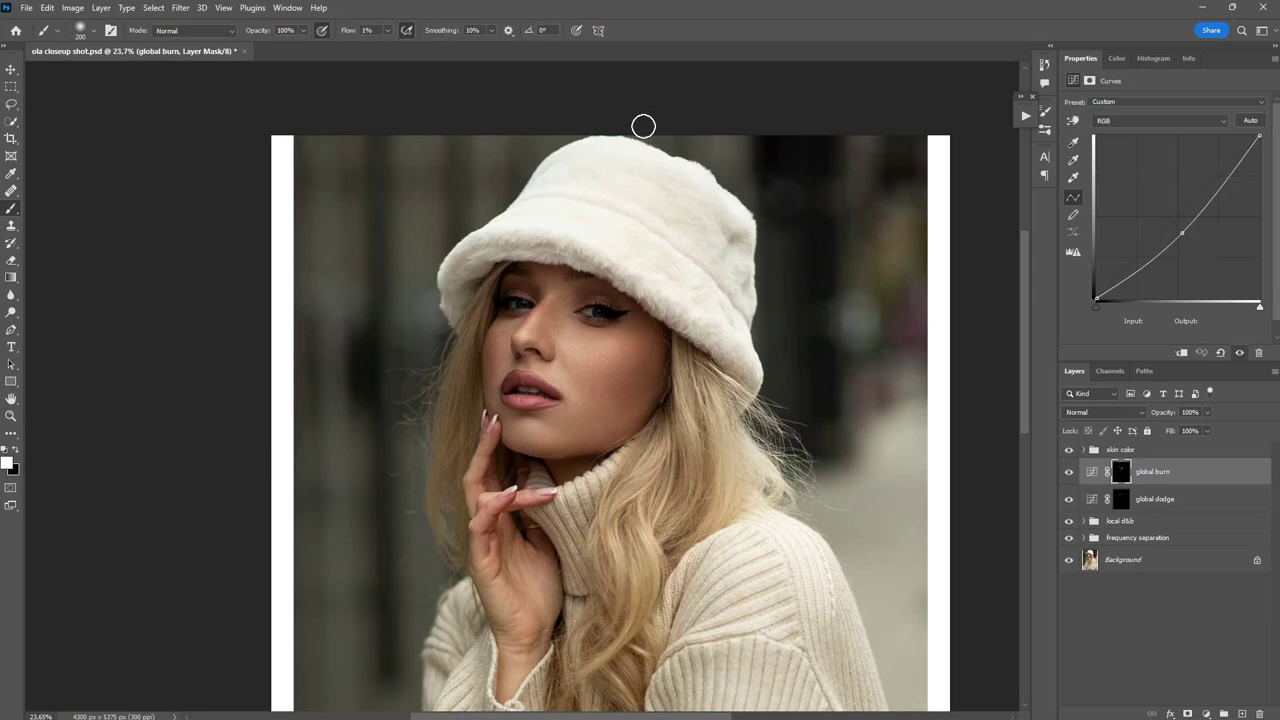
scroll(638, 291, "up", 2)
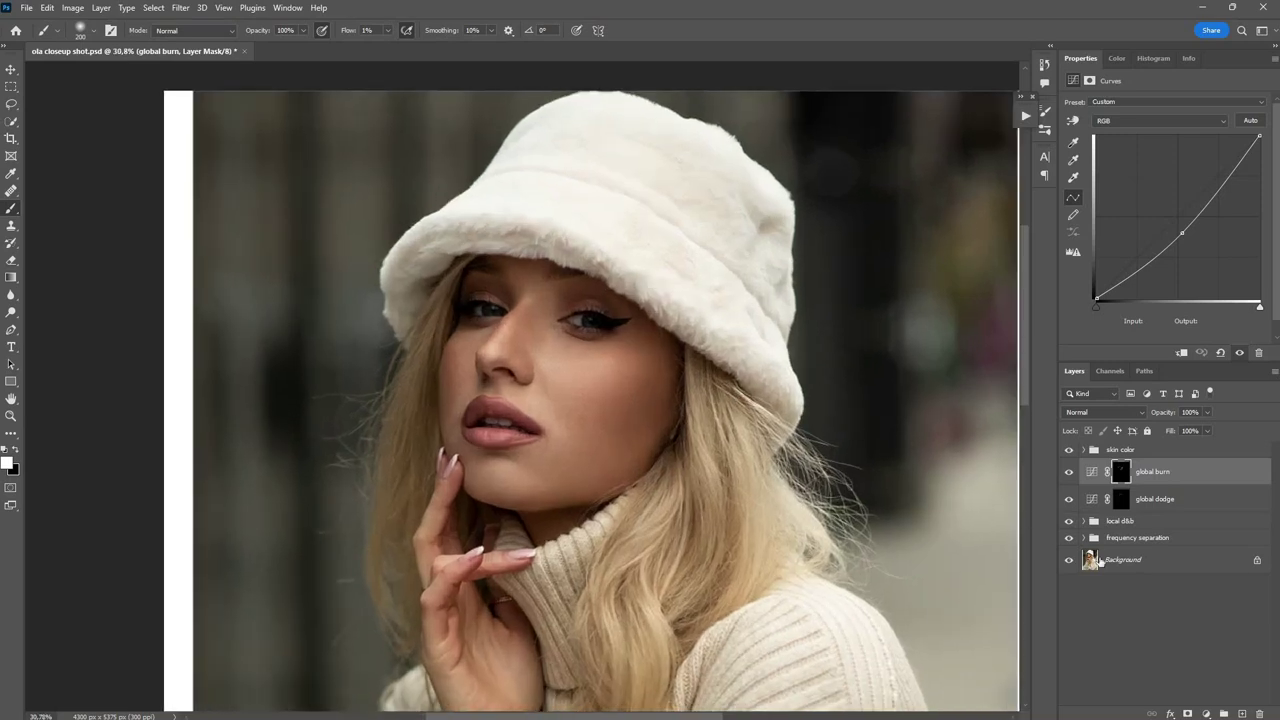
Add a Black & White layer and a Curves layer with a contrast S-curve above it
left_click(1206, 714)
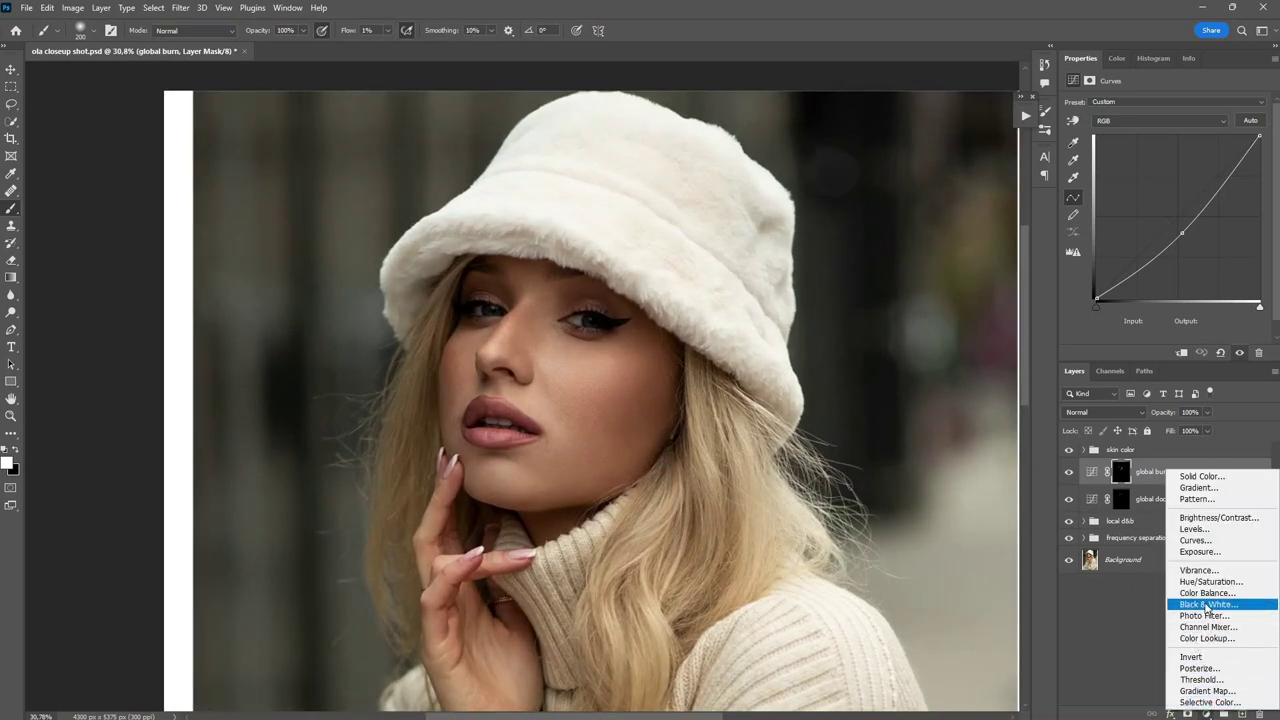
left_click(1210, 606)
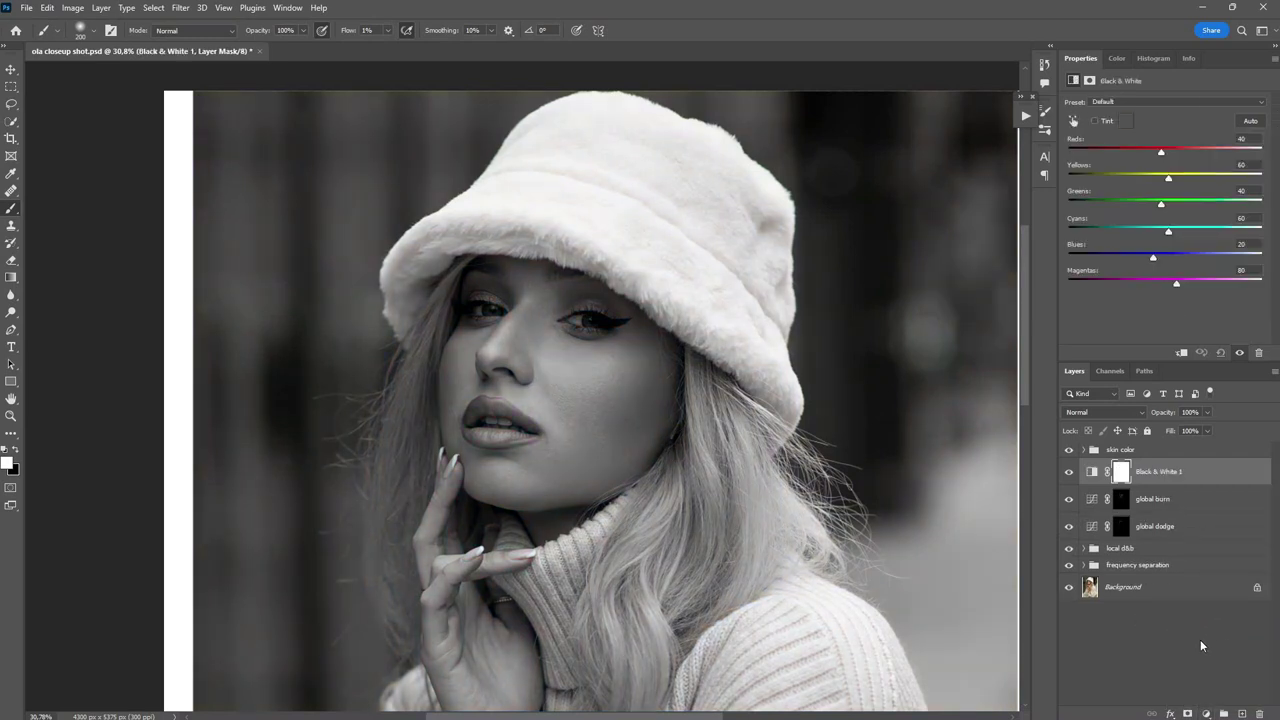
left_click(1207, 713)
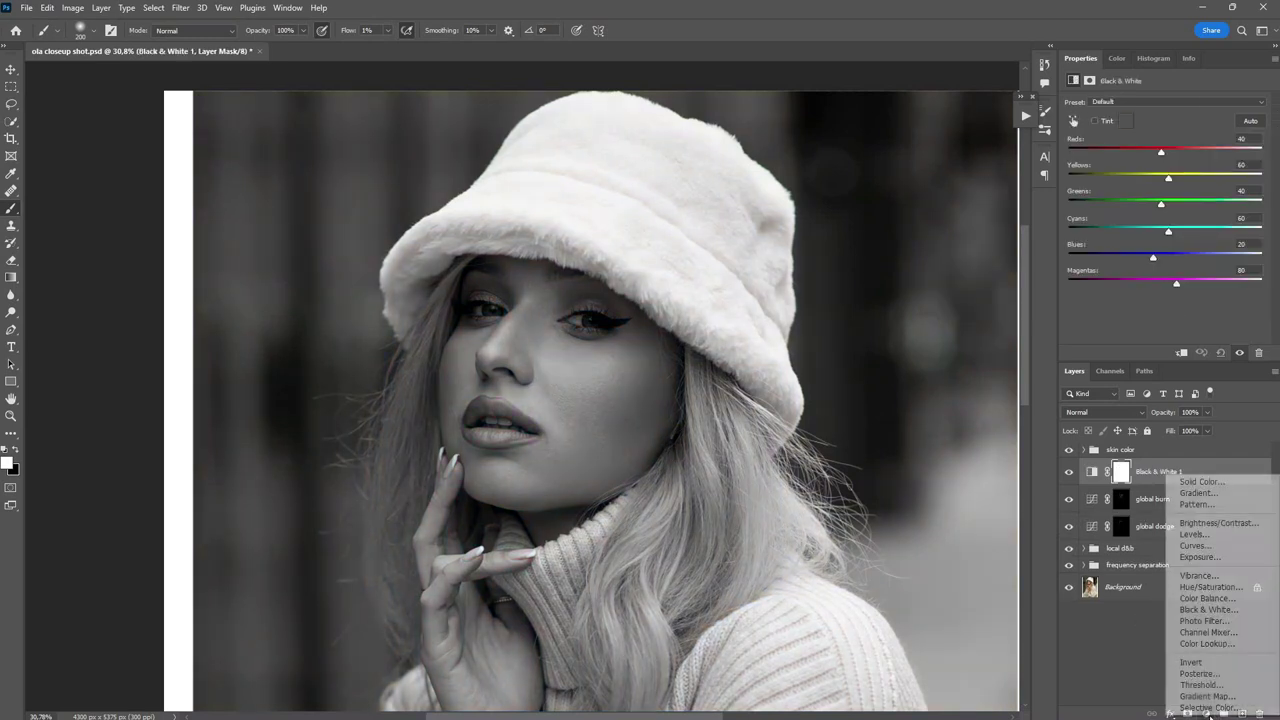
left_click(1200, 555)
left_click_drag(1139, 260, 1137, 270)
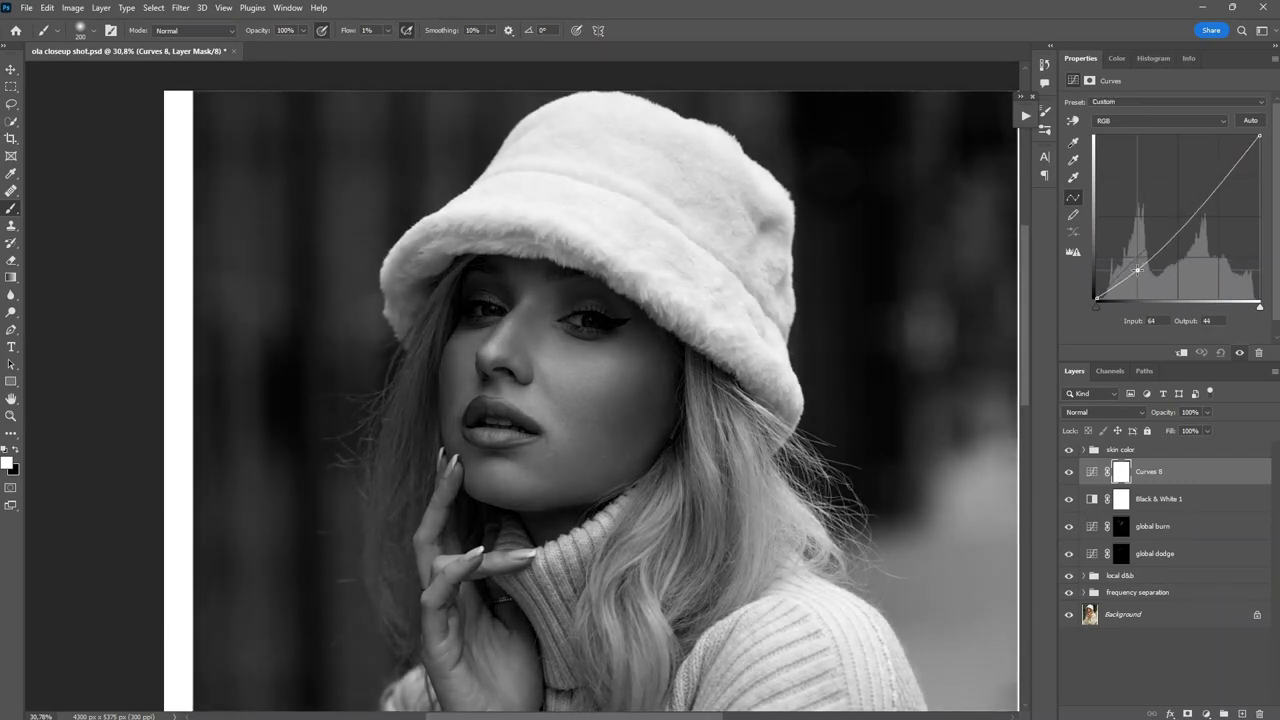
left_click_drag(1214, 187, 1213, 177)
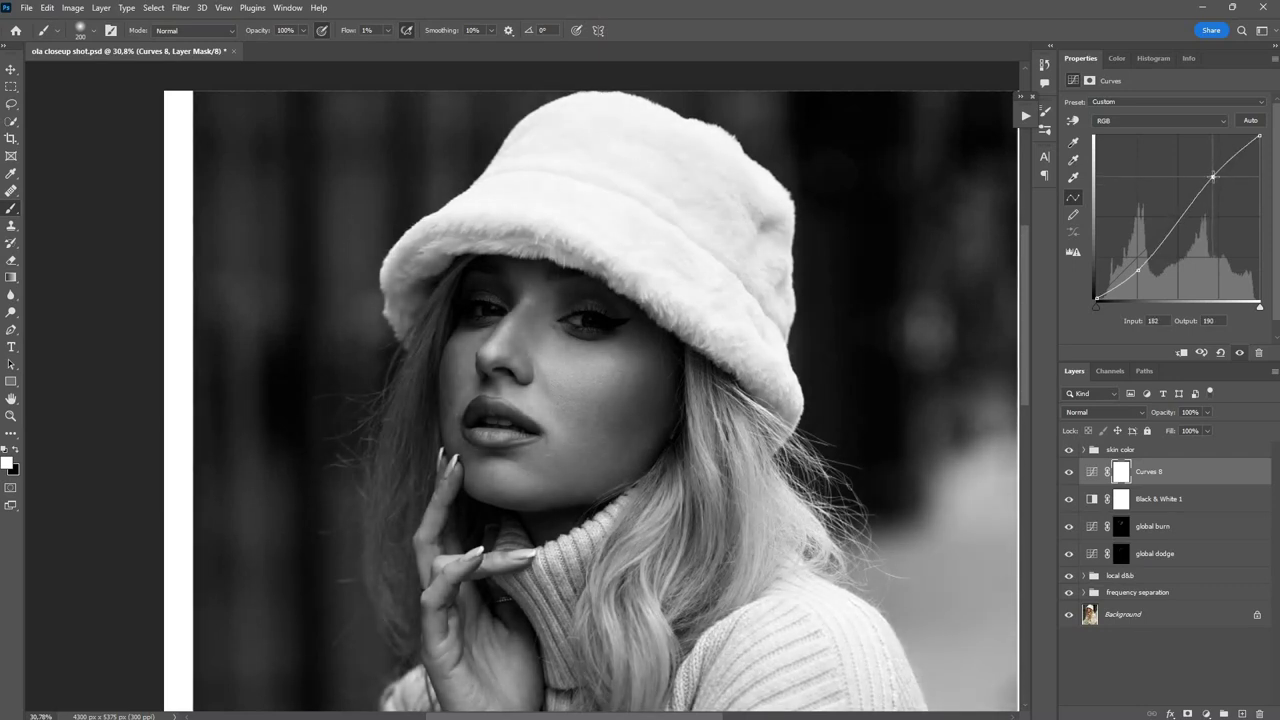
Group Black & White 1 and Curves 8 into Group 1
left_click(1160, 503)
left_click(1160, 476)
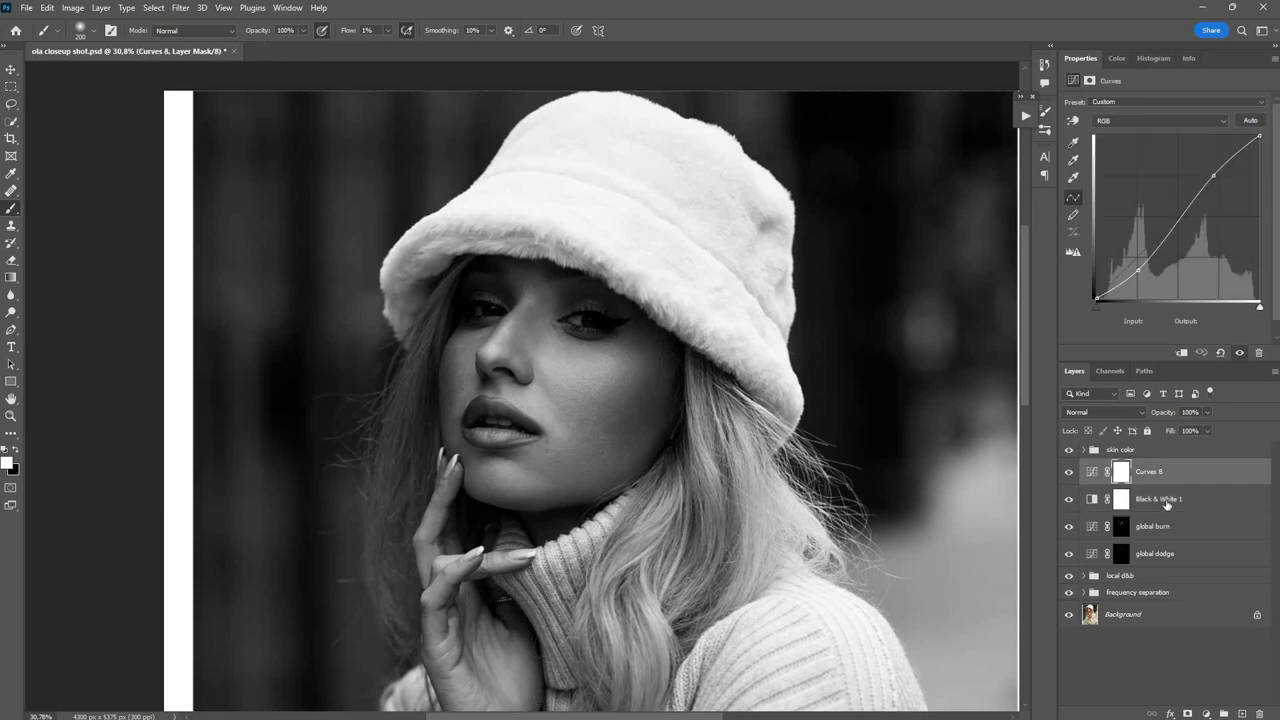
left_click(1157, 503, "shift")
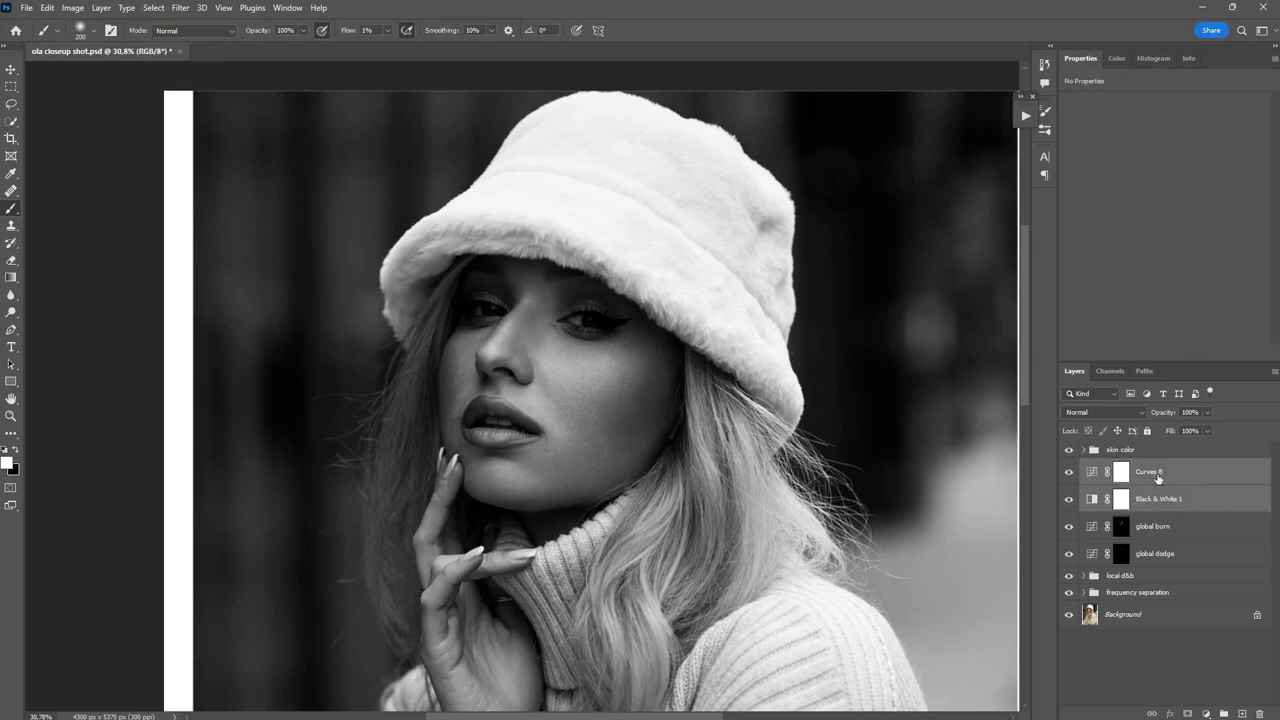
left_click(1155, 481)
left_click(1168, 500, "shift")
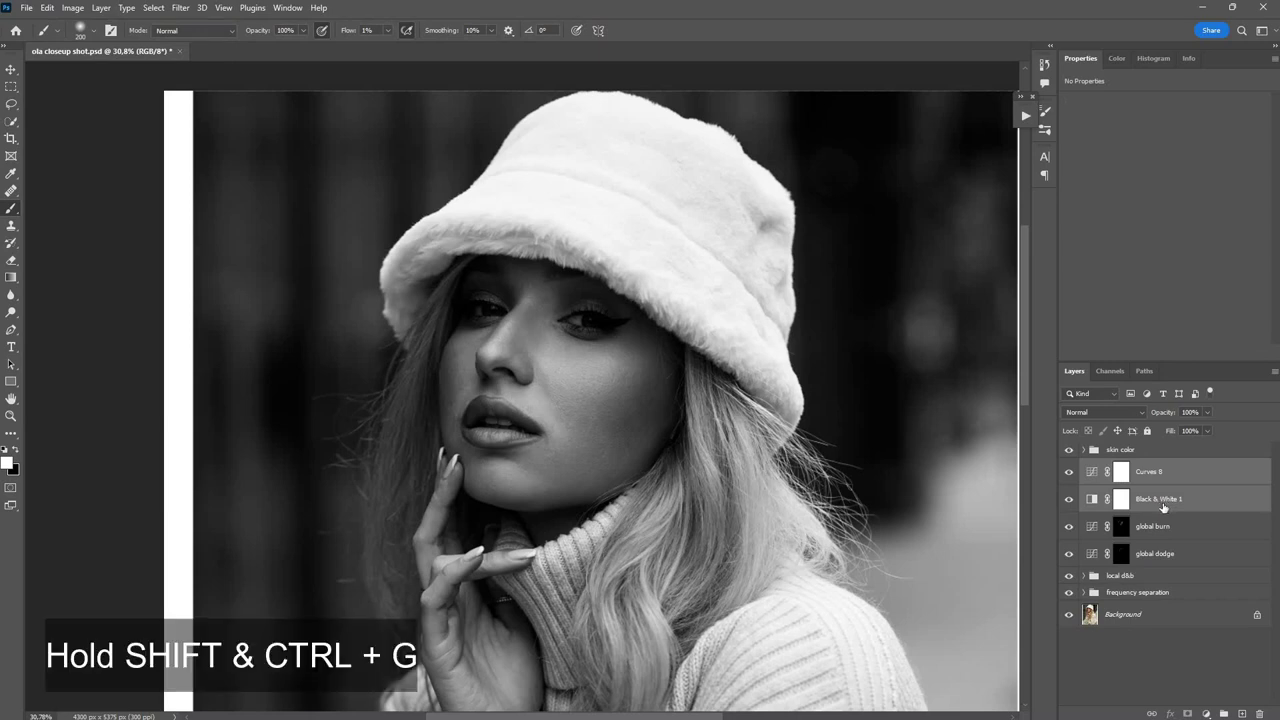
key("ctrl+g")
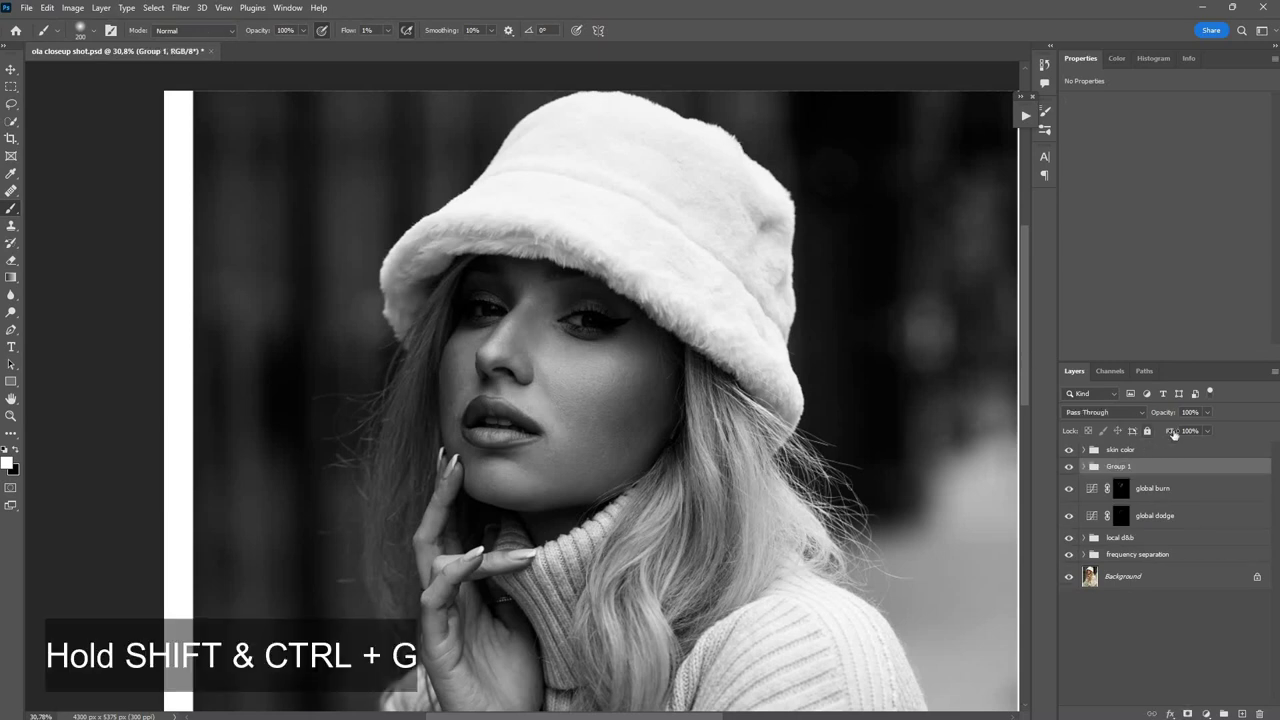
Set Group 1's opacity to 80% and inspect the face up close
left_click(1208, 411)
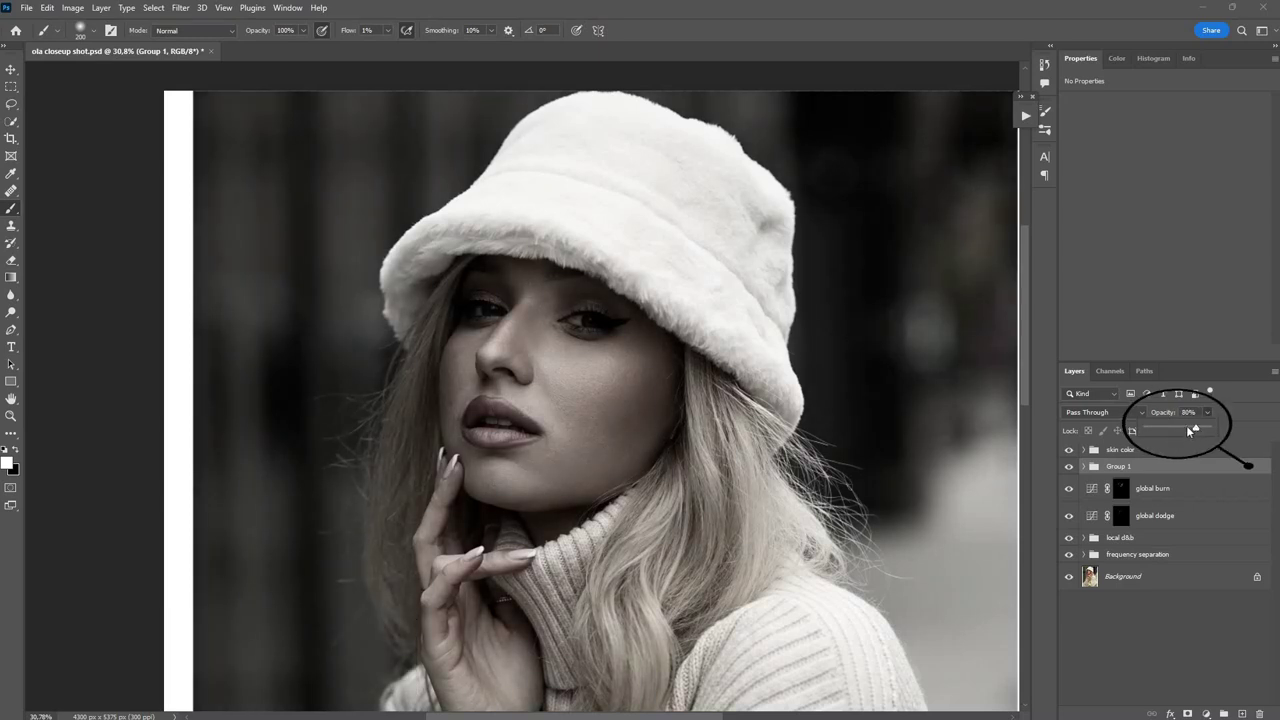
left_click(646, 366)
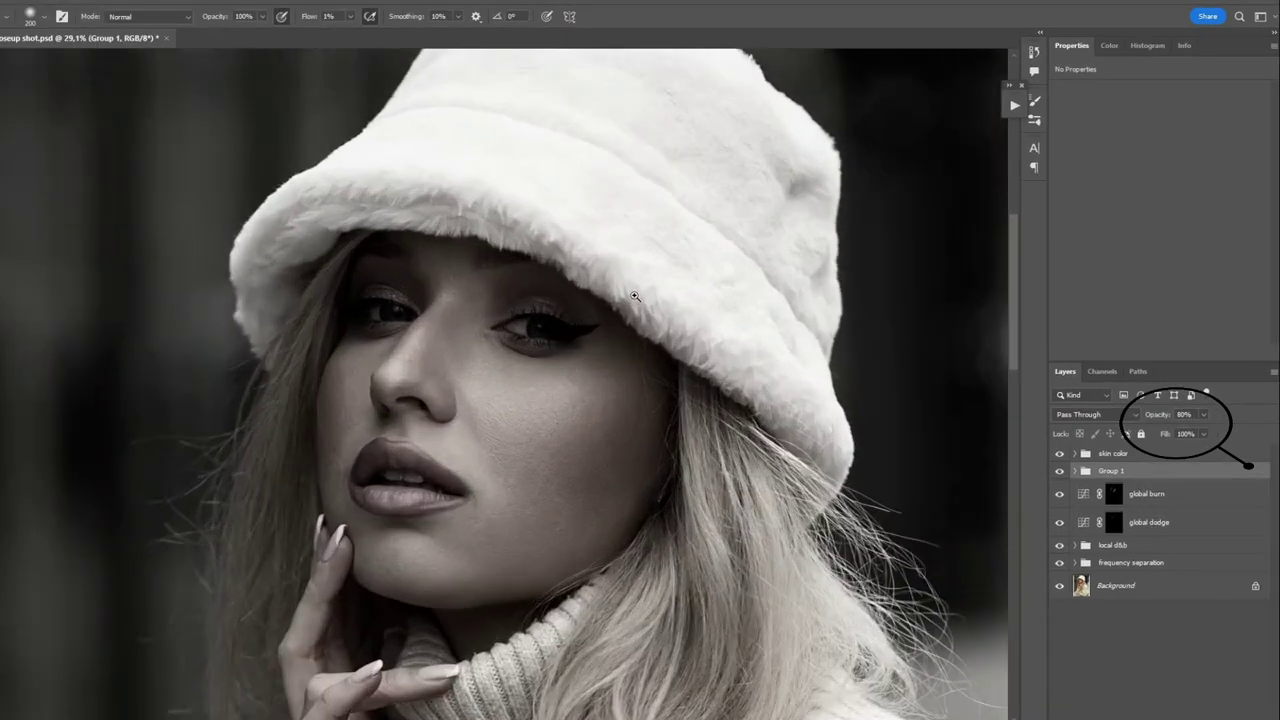
left_click(634, 296)
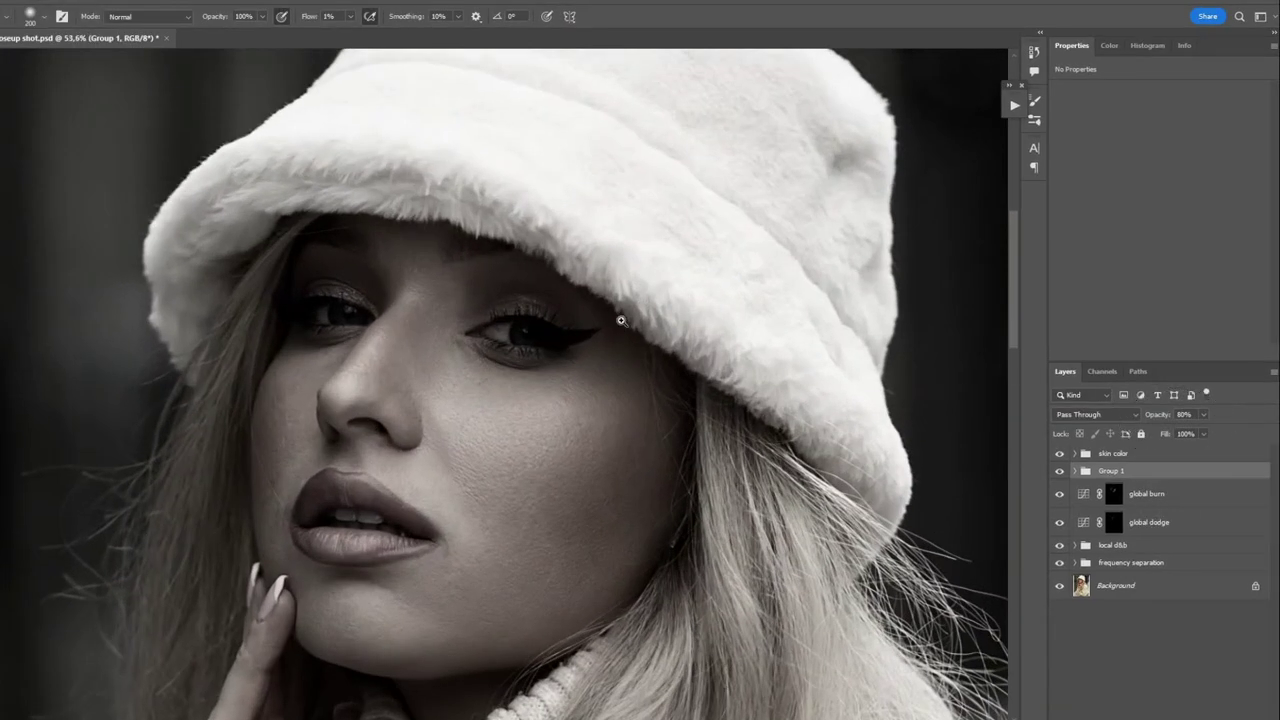
left_click(620, 330, "alt")
left_click(630, 315)
left_click_drag(630, 315, 928, 457)
left_click_drag(678, 408, 701, 420)
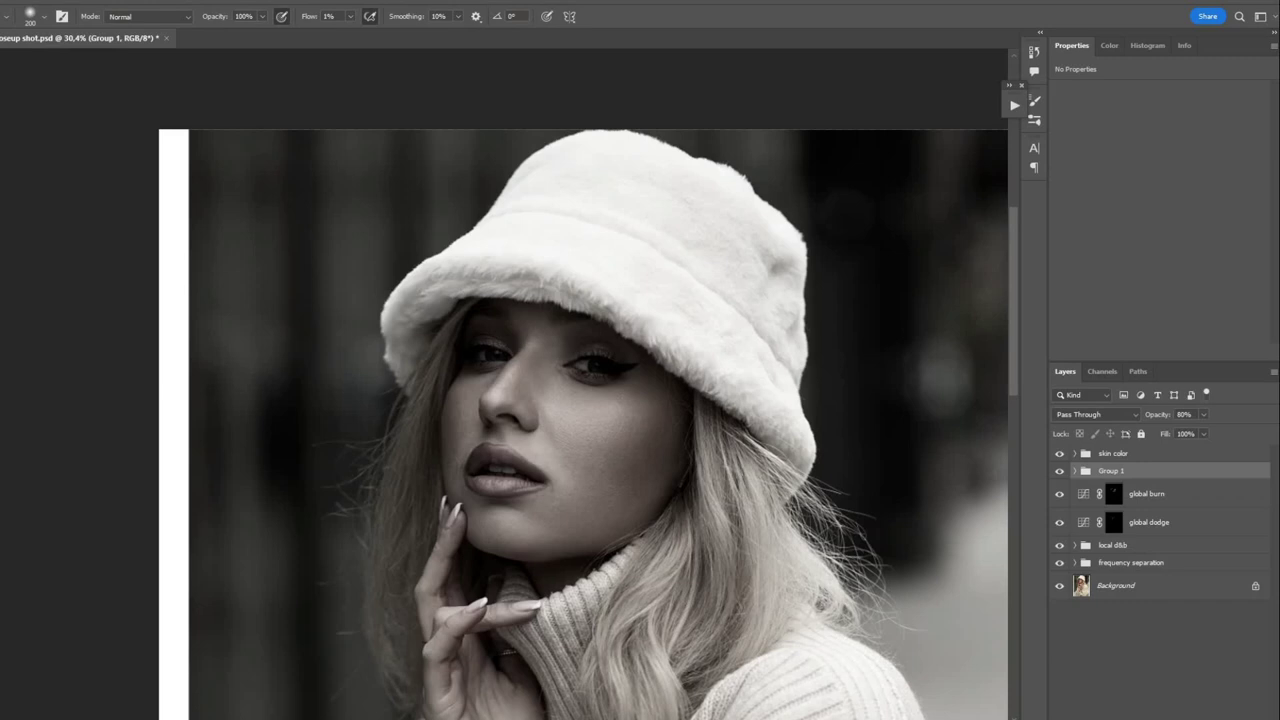
key("ctrl+shift+alt+n")
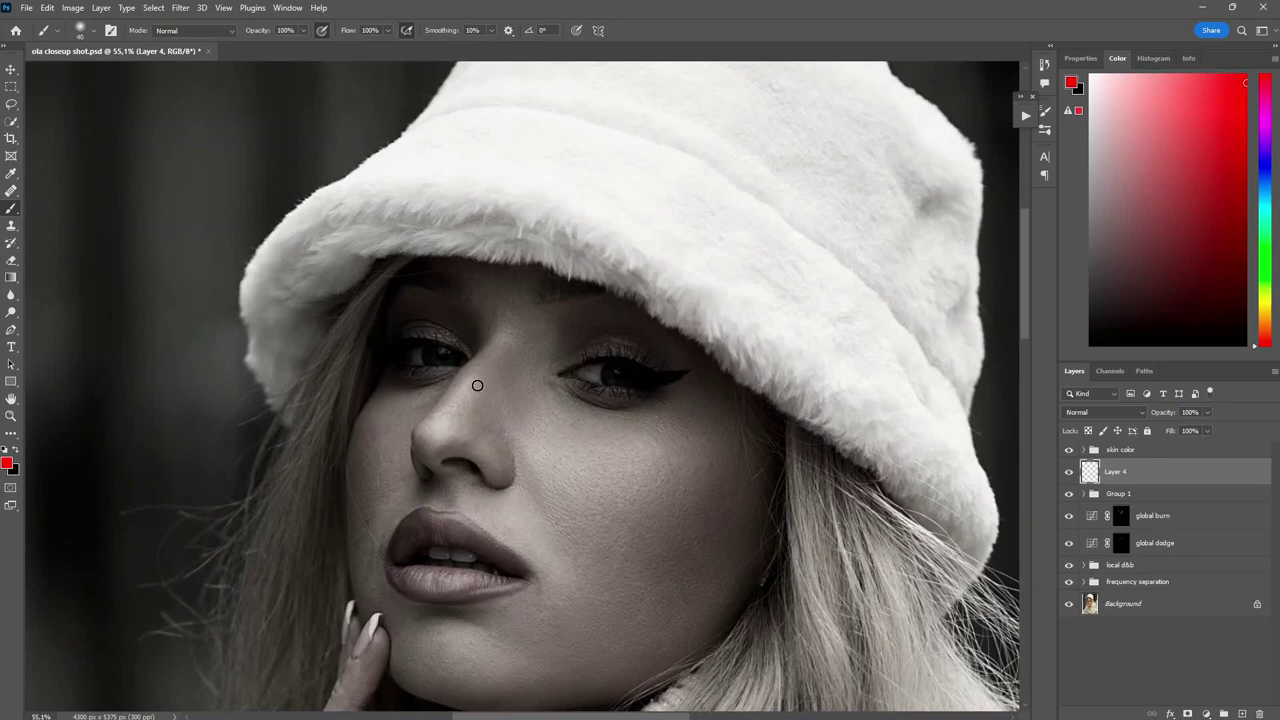
Paint red marks on Layer 4 around the nose, cheek, lips and chin
mouse_move(477, 385)
left_mouse_down()
mouse_move(459, 460)
mouse_move(426, 466)
mouse_move(436, 398)
left_mouse_up()
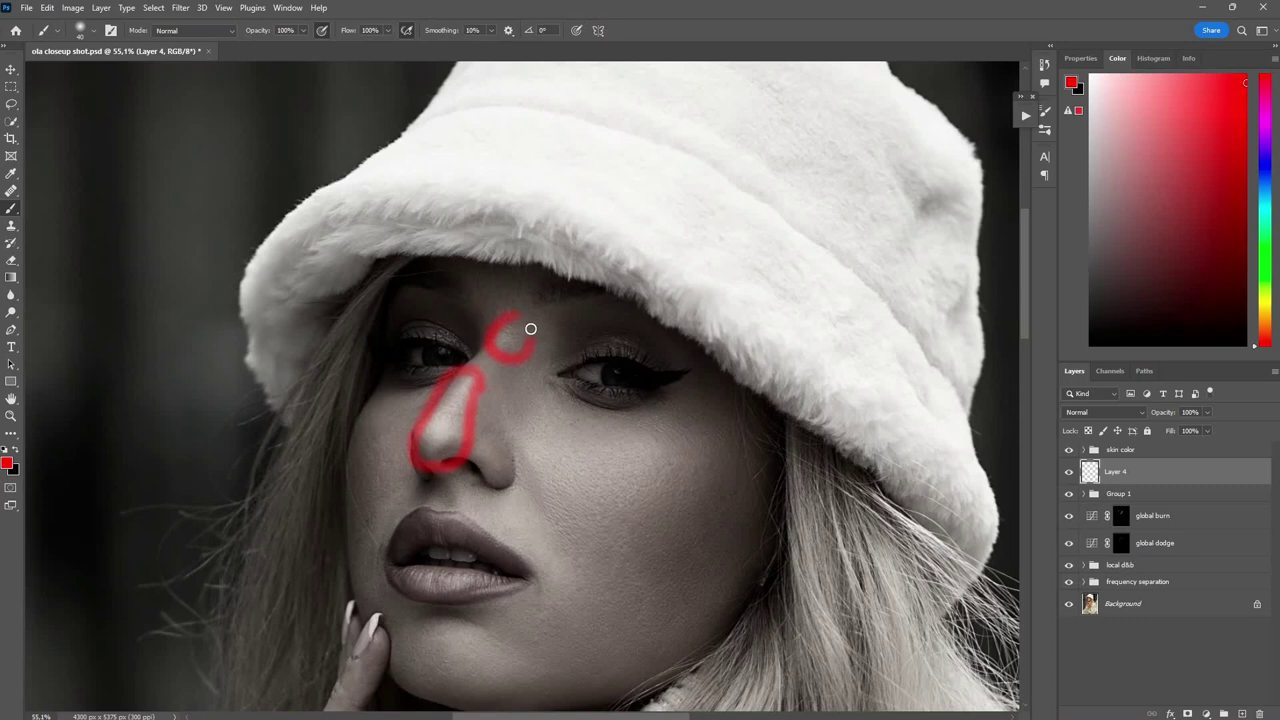
mouse_move(607, 428)
left_mouse_down()
mouse_move(664, 421)
mouse_move(706, 435)
mouse_move(711, 464)
mouse_move(675, 495)
mouse_move(603, 463)
mouse_move(639, 431)
mouse_move(544, 422)
mouse_move(522, 430)
mouse_move(553, 508)
mouse_move(580, 464)
mouse_move(549, 414)
left_mouse_up()
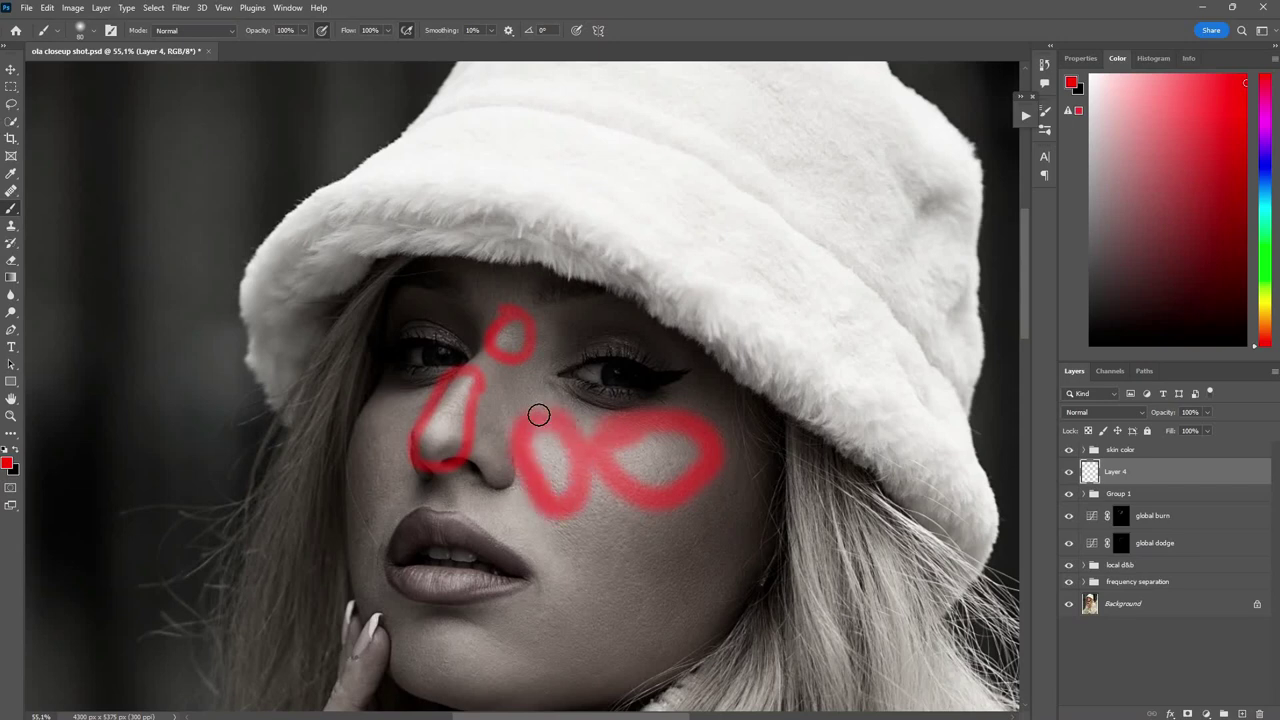
mouse_move(458, 568)
left_mouse_down()
mouse_move(406, 579)
mouse_move(409, 511)
mouse_move(410, 523)
mouse_move(503, 534)
mouse_move(430, 512)
left_mouse_up()
mouse_move(480, 609)
left_mouse_down()
mouse_move(429, 658)
mouse_move(504, 682)
mouse_move(537, 611)
left_mouse_up()
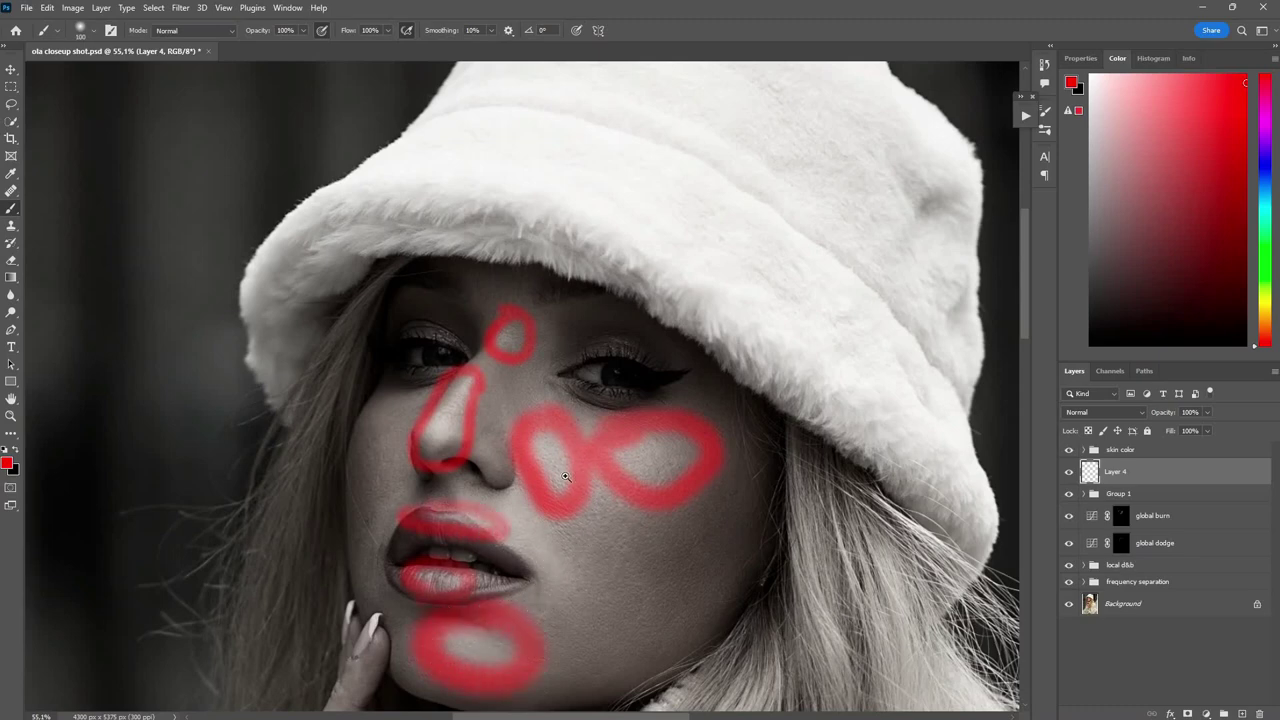
scroll(549, 483, "down", 5)
scroll(700, 530, "up", 3)
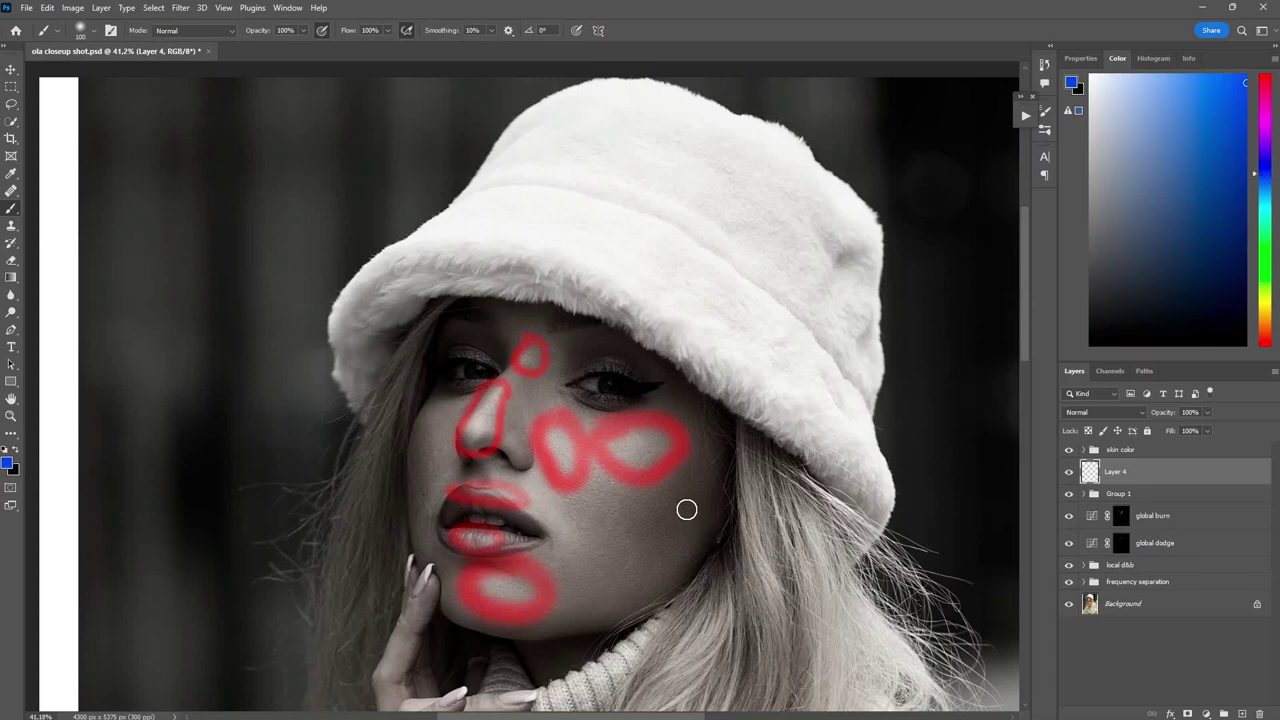
Mark the face side, neck, left cheek, jaw and nose ridge in blue with a 175–200 px brush
key("bracketright")
key("bracketright")
key("bracketright")
mouse_move(725, 385)
left_mouse_down()
mouse_move(742, 512)
mouse_move(733, 601)
mouse_move(720, 575)
mouse_move(540, 662)
left_mouse_up()
key("bracketright")
mouse_move(414, 591)
left_mouse_down()
mouse_move(386, 523)
mouse_move(400, 372)
left_mouse_up()
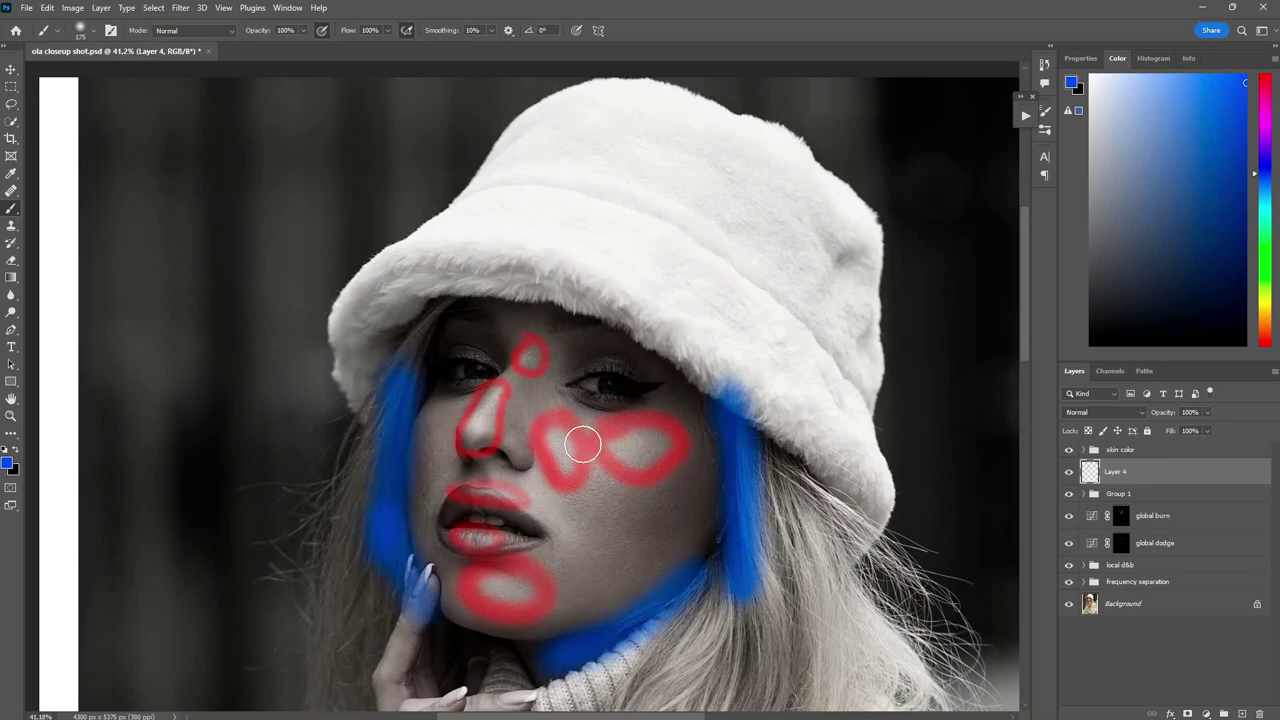
key("bracketleft")
key("bracketleft")
key("bracketleft")
mouse_move(683, 449)
left_mouse_down()
mouse_move(622, 517)
mouse_move(648, 553)
mouse_move(705, 561)
mouse_move(733, 493)
mouse_move(696, 444)
left_mouse_up()
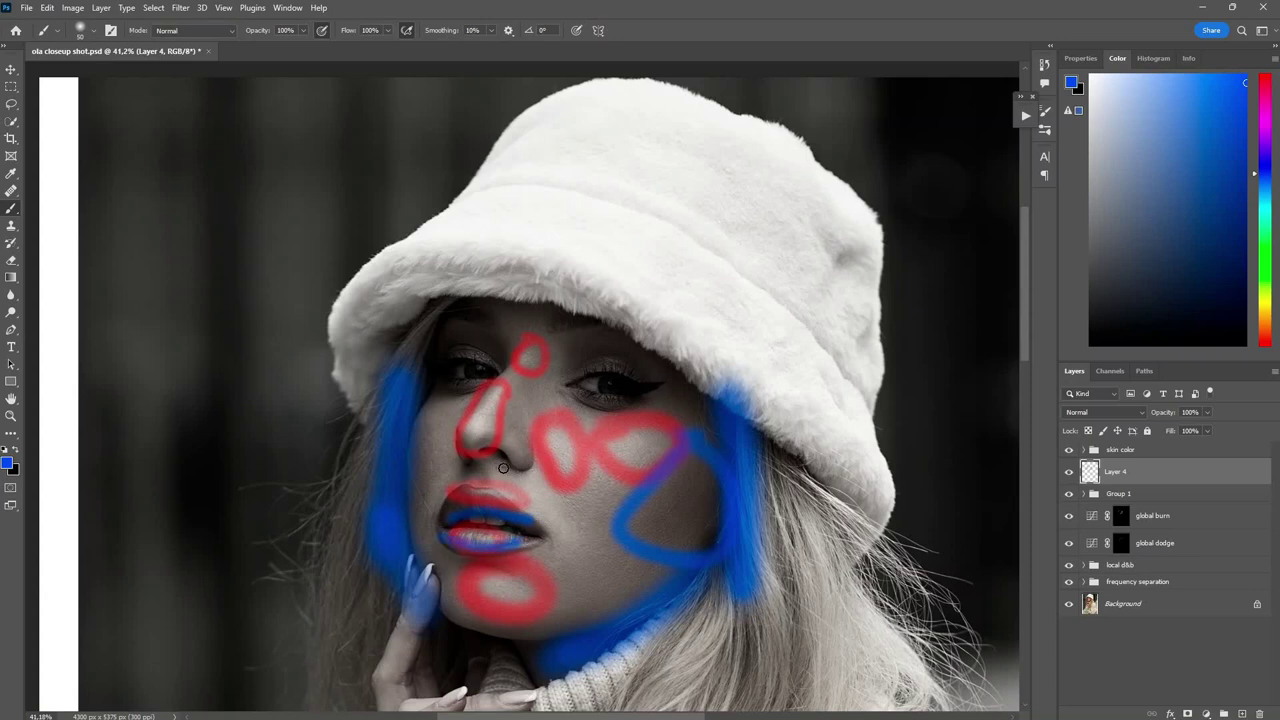
left_click_drag(534, 383, 510, 442)
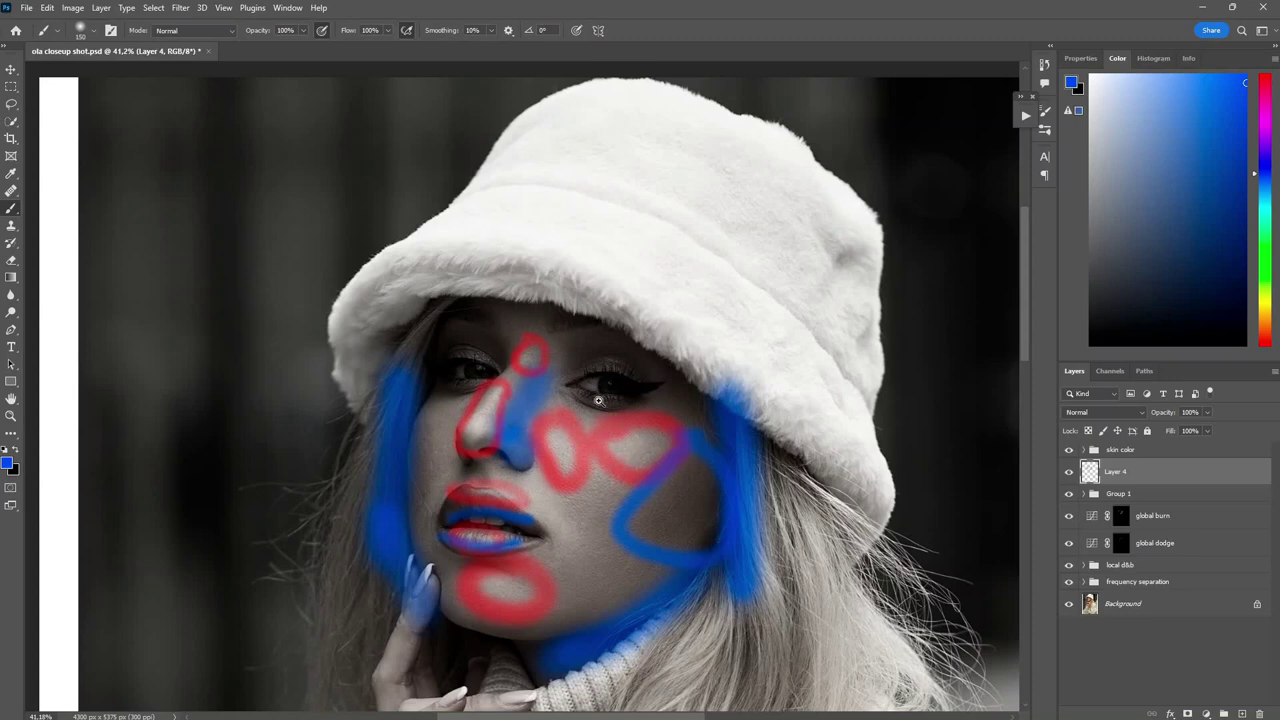
scroll(573, 376, "down", 5)
scroll(634, 420, "up", 4)
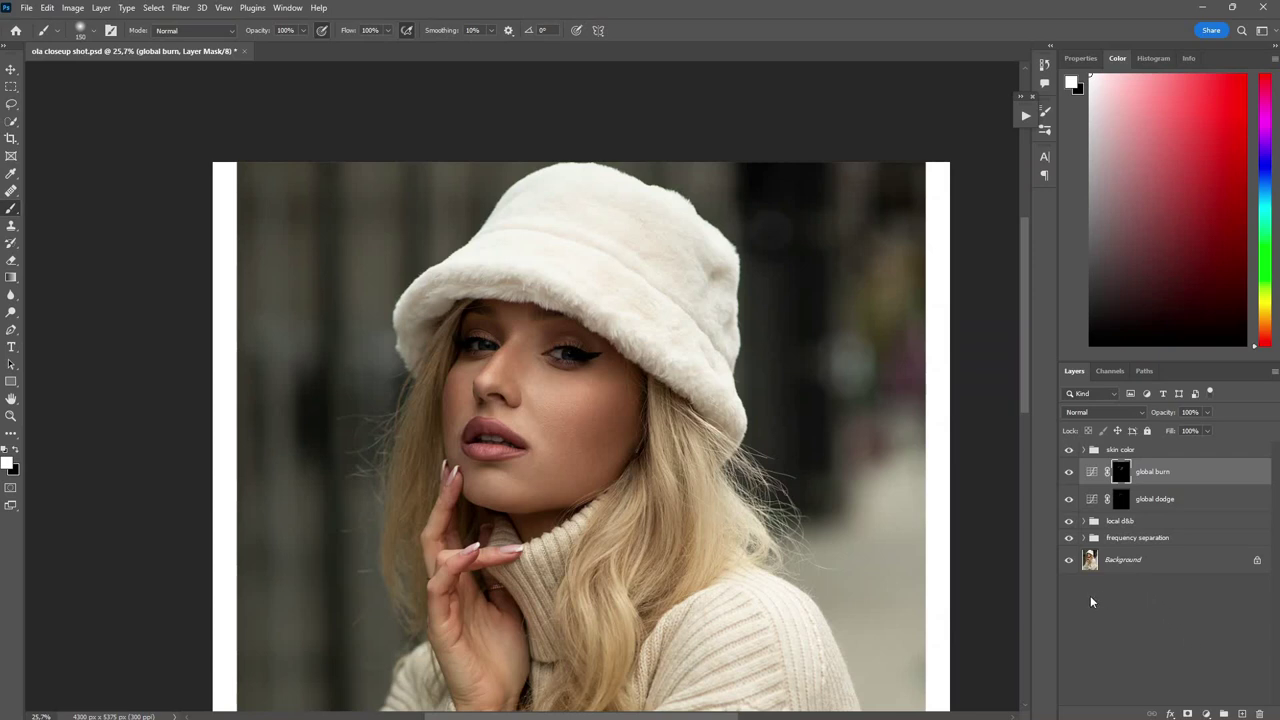
Add a new empty layer above global burn and set its blend mode to Soft Light
left_click(1242, 714)
left_click(1104, 412)
left_click(1056, 440)
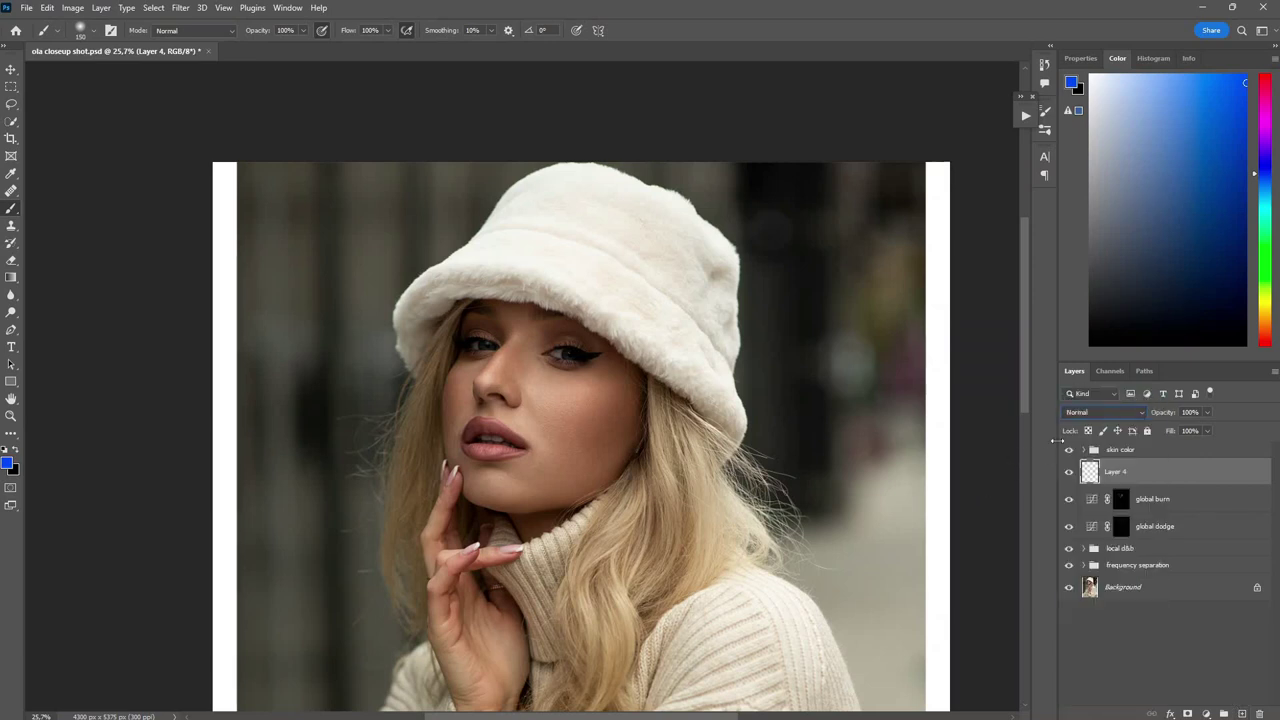
left_click(1084, 416)
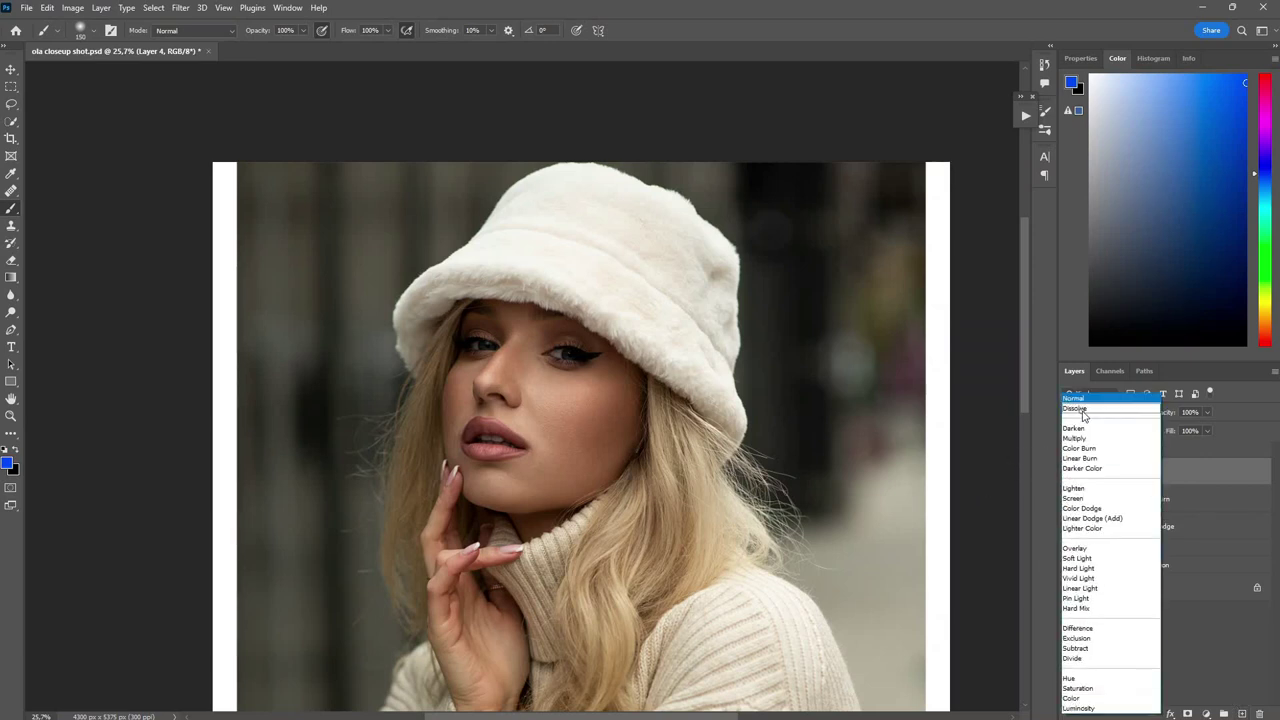
left_click(1104, 565)
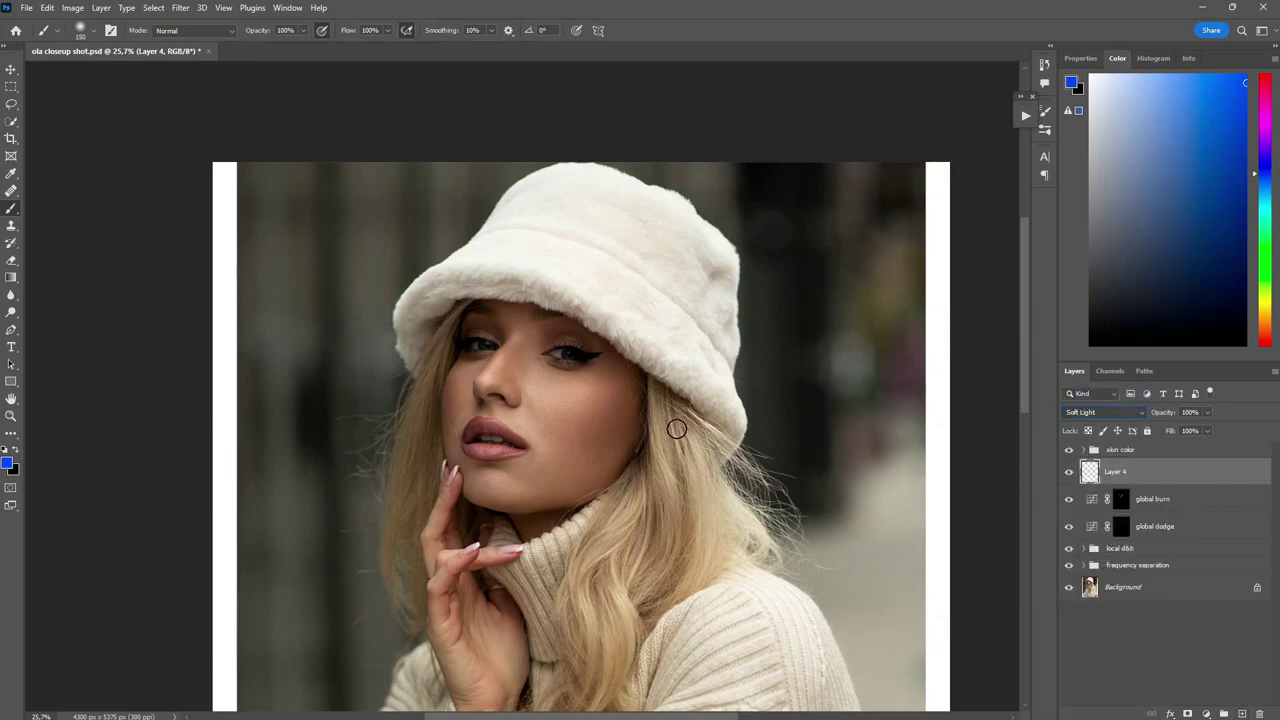
Make white the painting colour and lower the brush flow to 1%
left_click(5, 452)
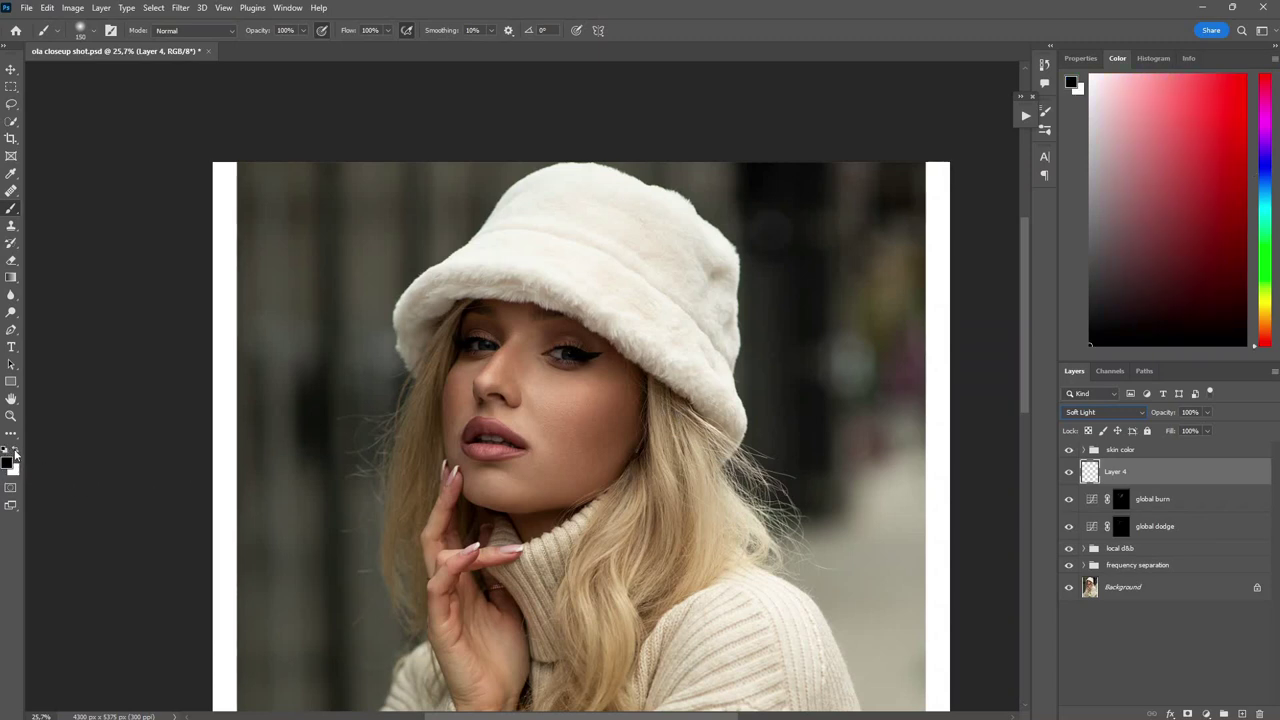
left_click(16, 451)
left_click(387, 31)
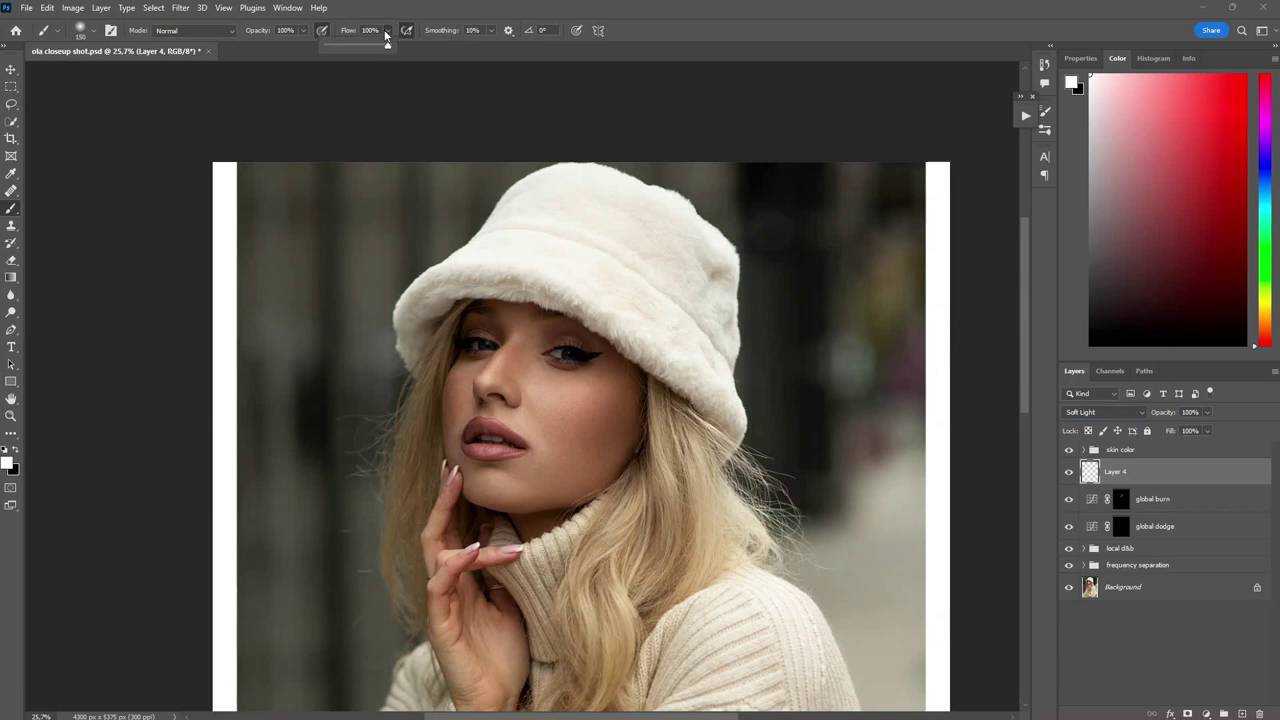
left_click_drag(341, 46, 323, 46)
Rename the new layer 'highlight'
double_click(1120, 474)
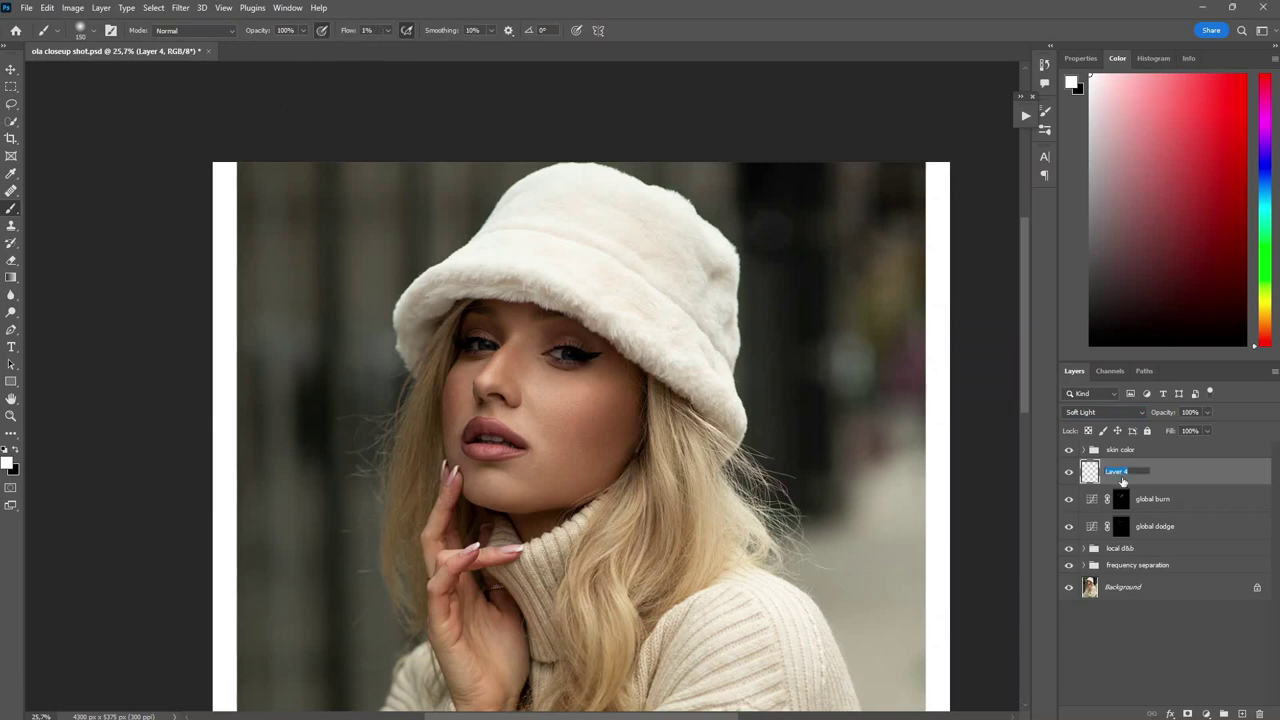
type("hi")
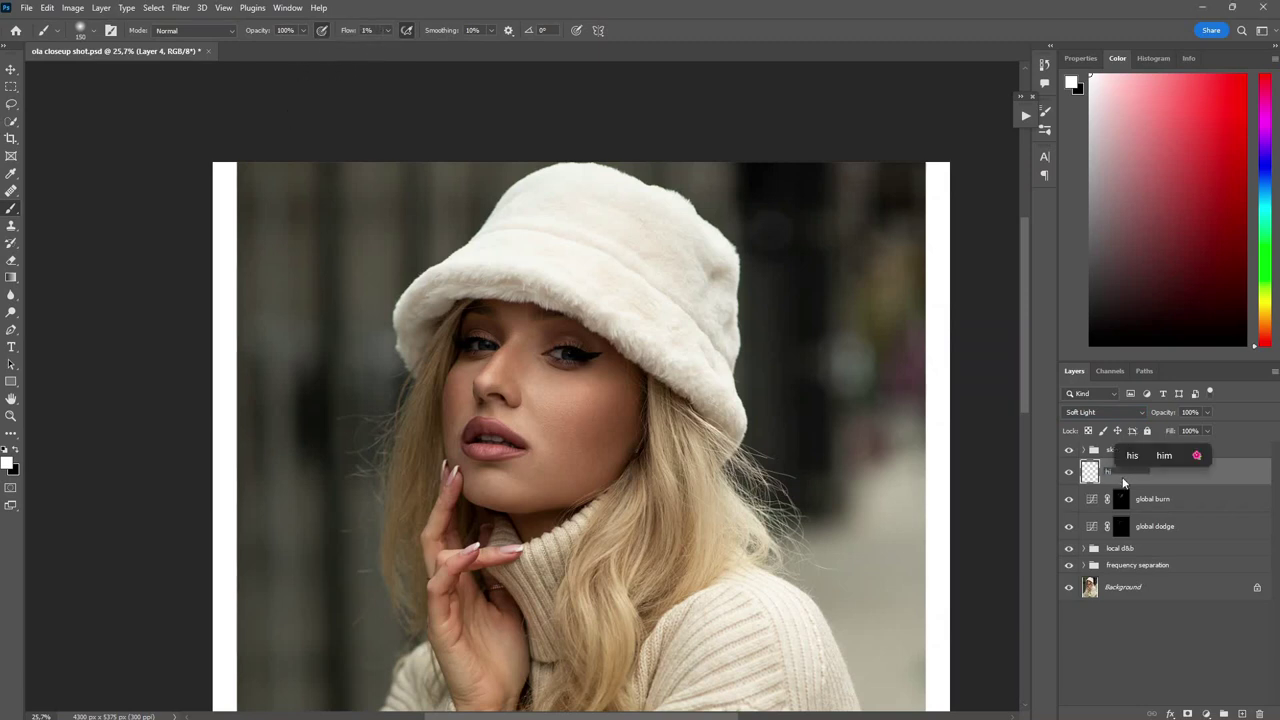
type("gh")
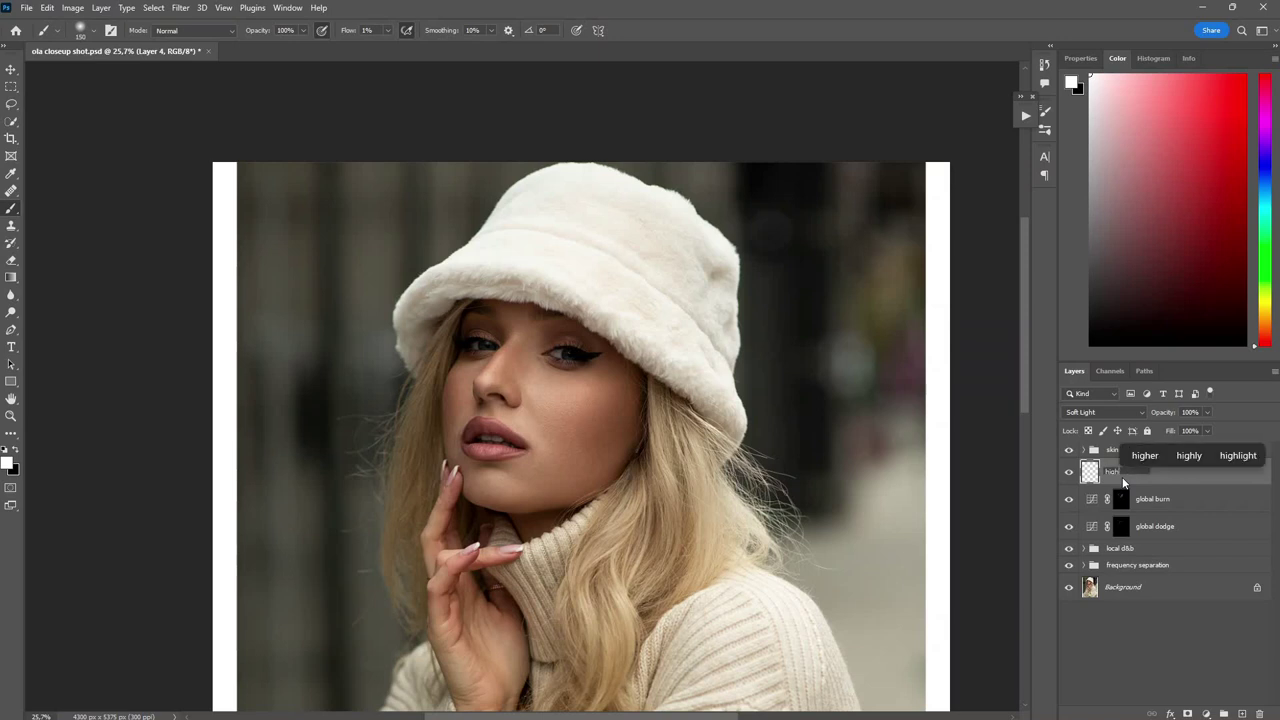
type("light")
key("Return")
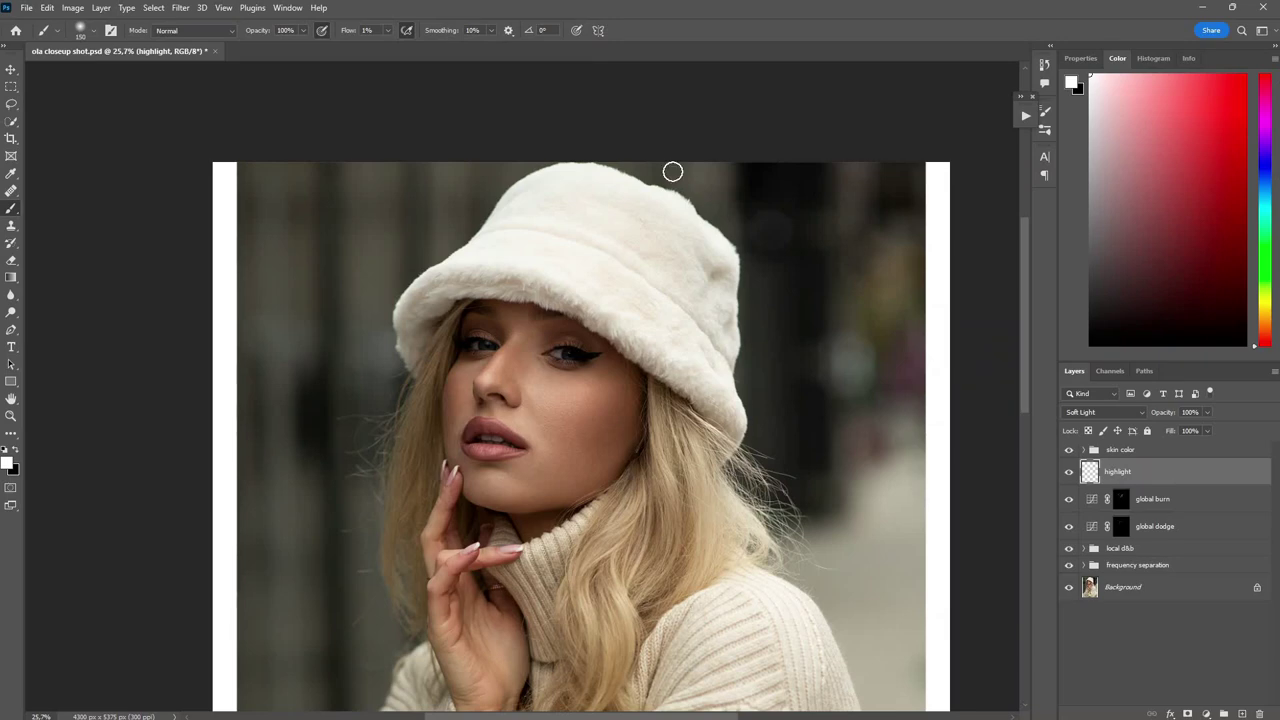
Zoom in on the face and faintly brighten the cheek with soft white strokes
left_click_drag(567, 279, 600, 361)
key("bracketleft")
key("bracketleft")
key("bracketleft")
key("bracketright")
key("bracketright")
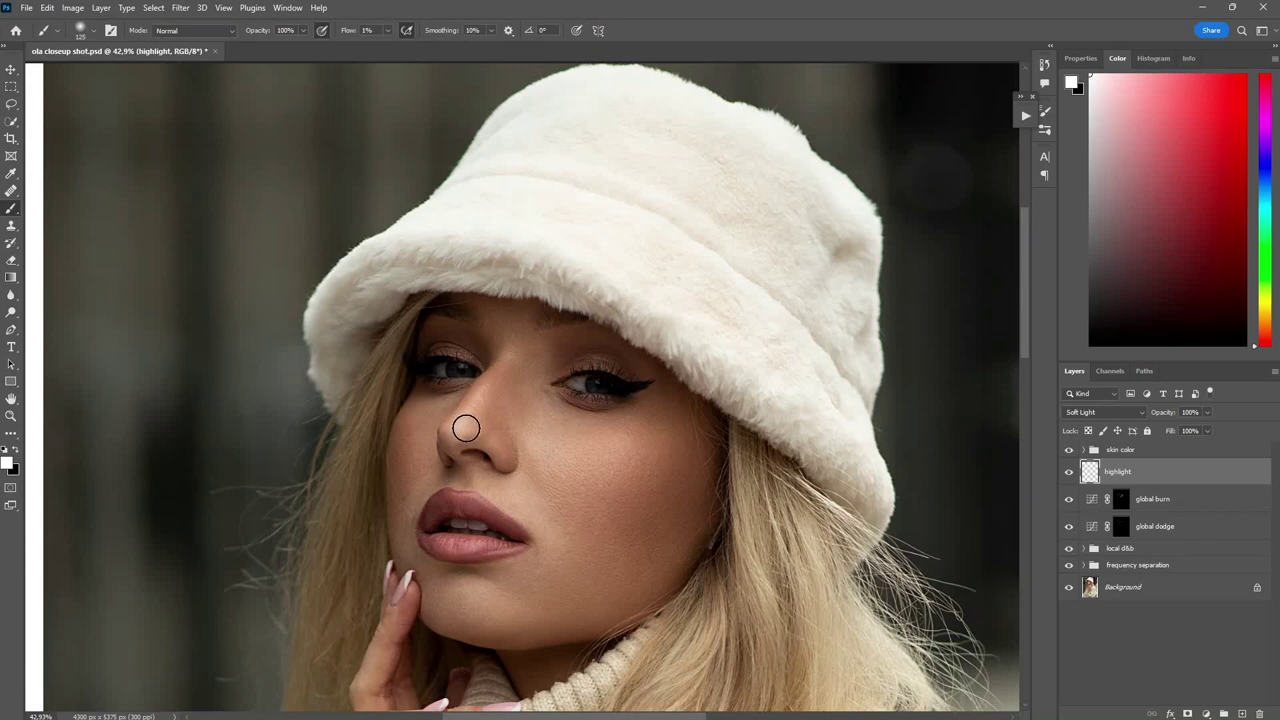
key("bracketleft")
key("bracketleft")
key("bracketleft")
key("bracketright")
key("bracketright")
key("bracketright")
key("bracketright")
key("bracketright")
key("bracketright")
mouse_move(557, 457)
left_mouse_down()
mouse_move(557, 443)
mouse_move(577, 451)
mouse_move(565, 469)
left_mouse_up()
Continue the faint white brightening over the chin, resizing the brush up to 200 px
scroll(619, 373, "down", 2)
scroll(579, 401, "down", 1)
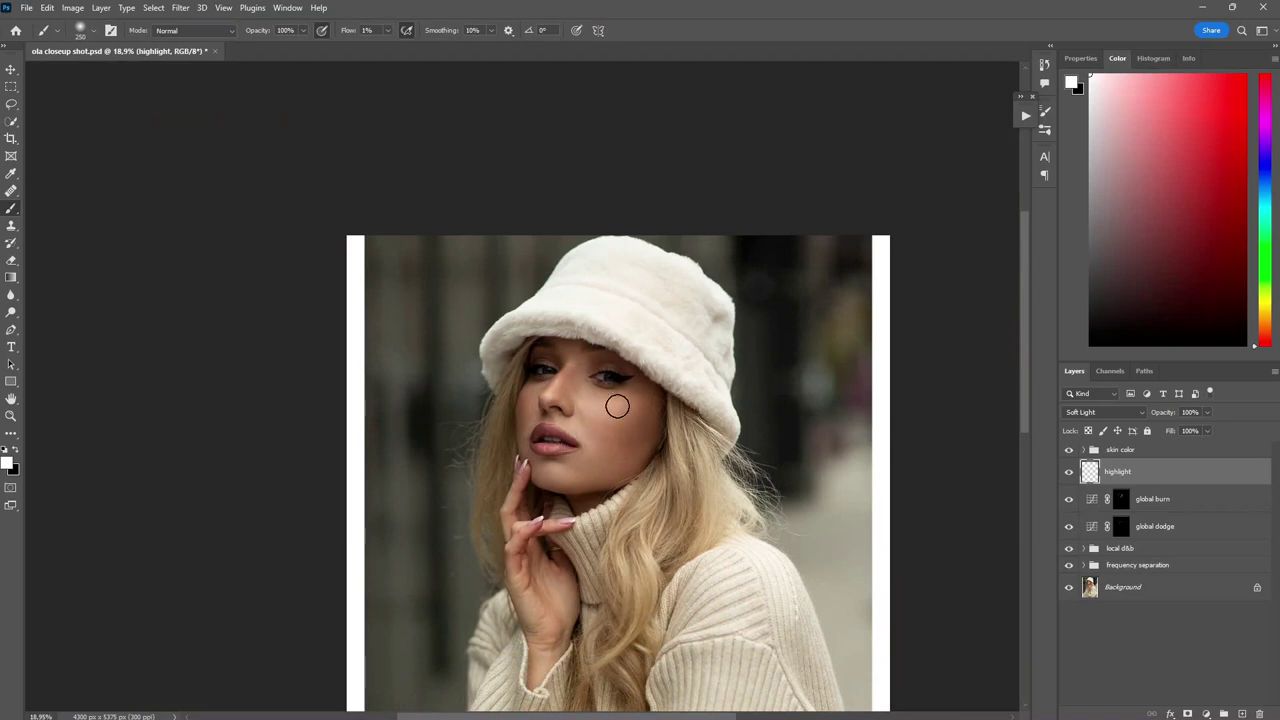
scroll(561, 410, "up", 4)
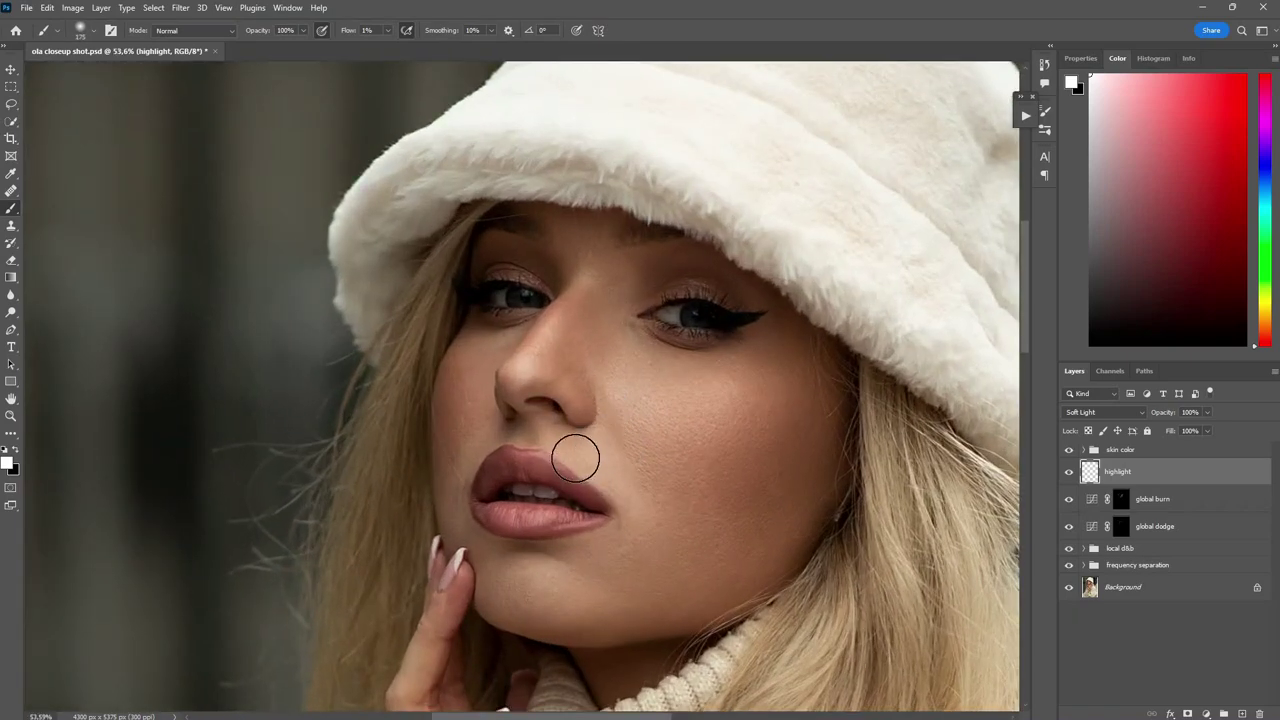
key("bracketleft")
key("bracketleft")
key("bracketleft")
key("bracketright")
key("bracketright")
key("bracketright")
key("bracketright")
key("bracketright")
key("bracketright")
scroll(700, 310, "down", 5)
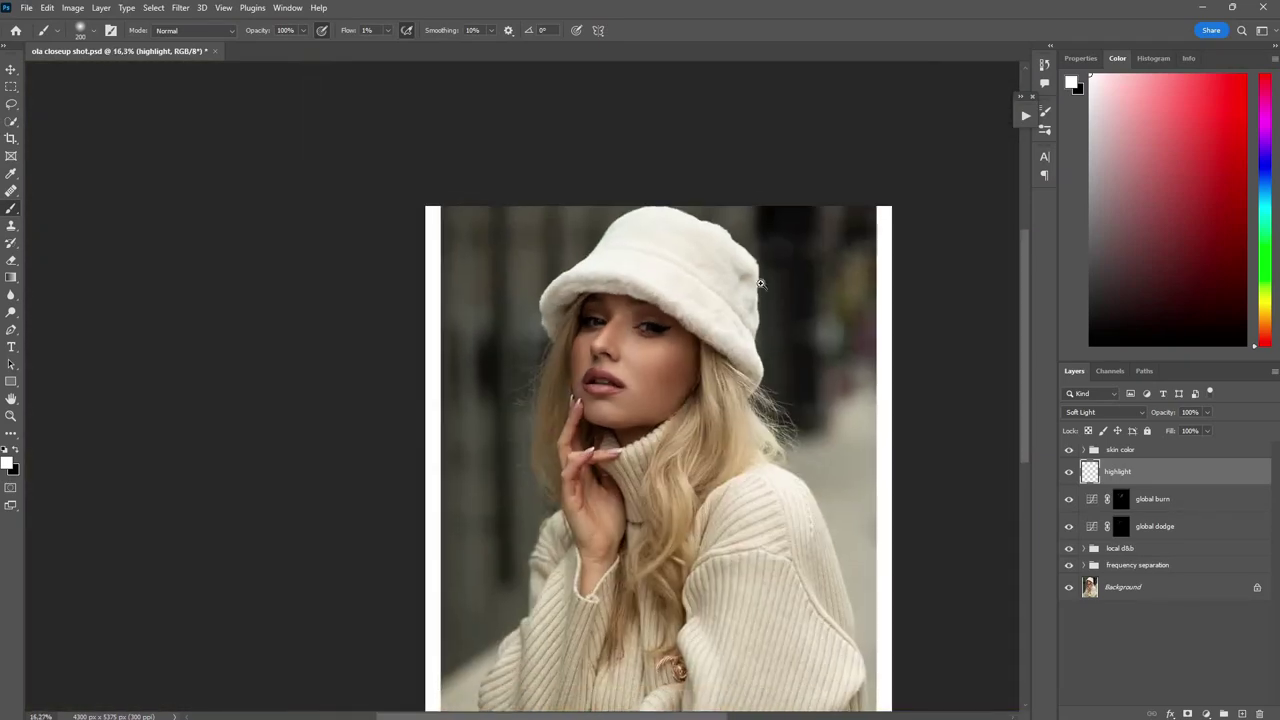
scroll(751, 287, "up", 2)
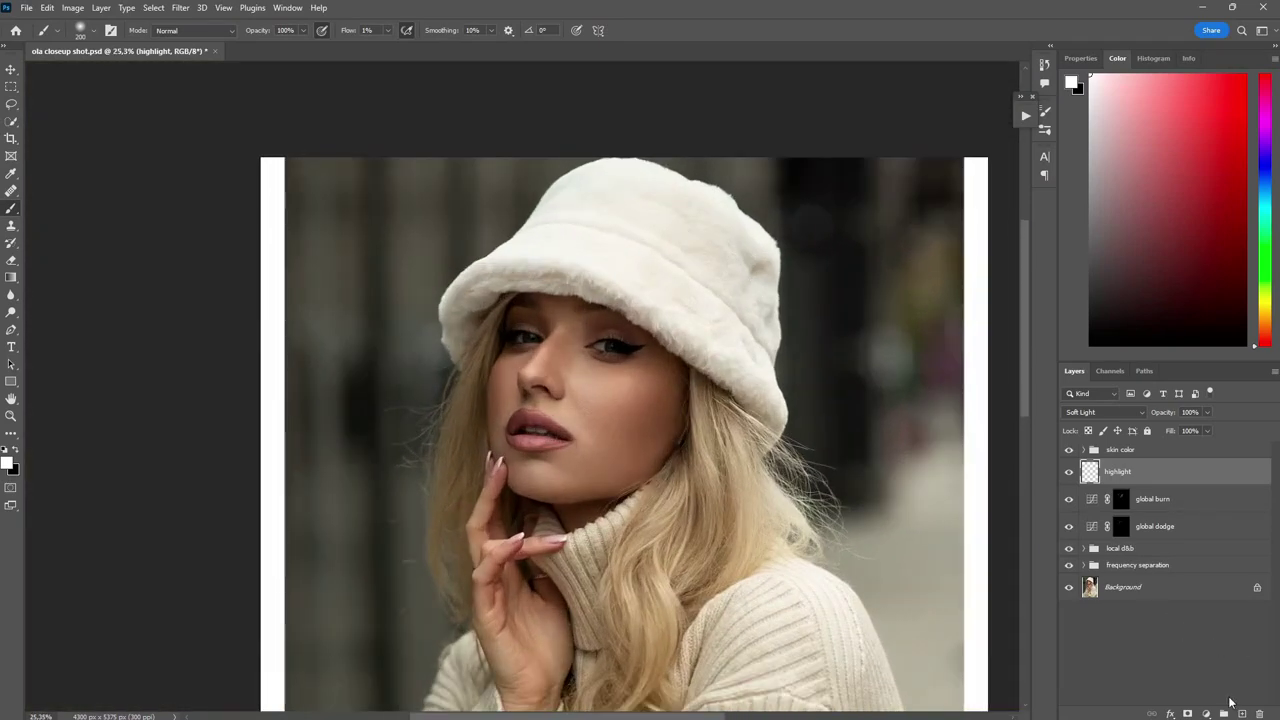
Add a new Soft Light layer above highlight and name it 'shadow'
left_click(1240, 712)
left_click(1077, 410)
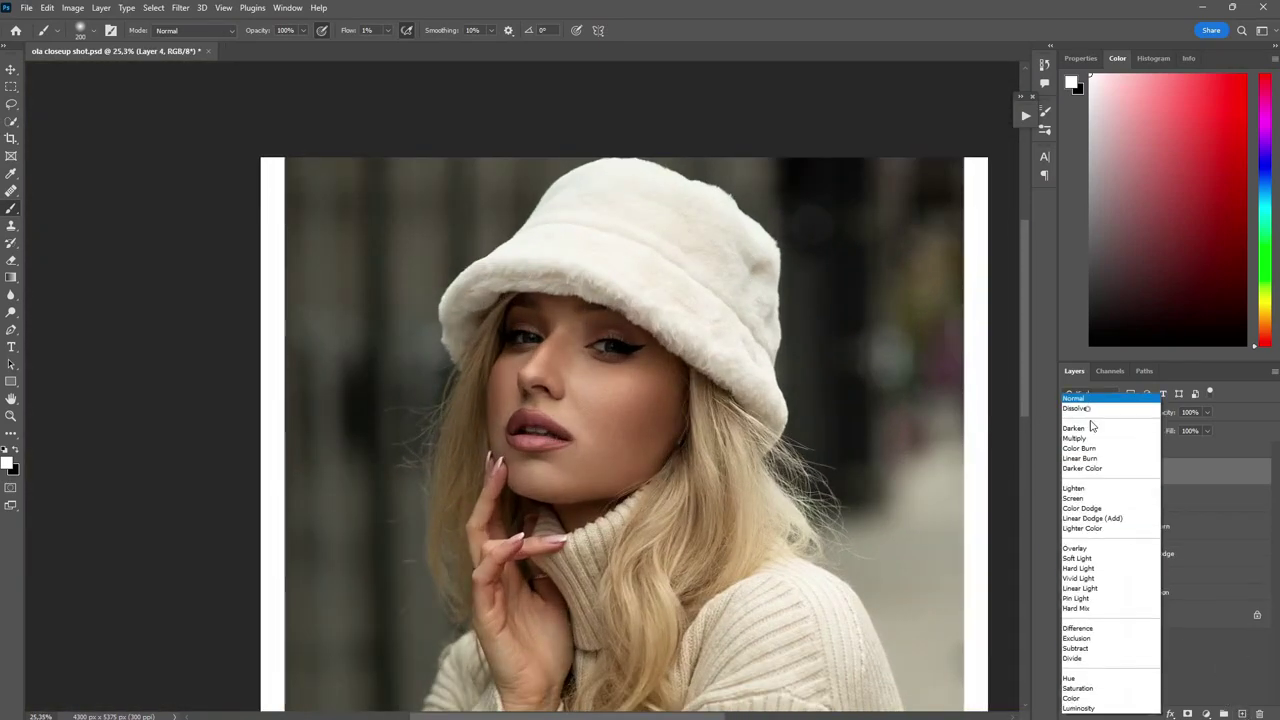
left_click(1108, 555)
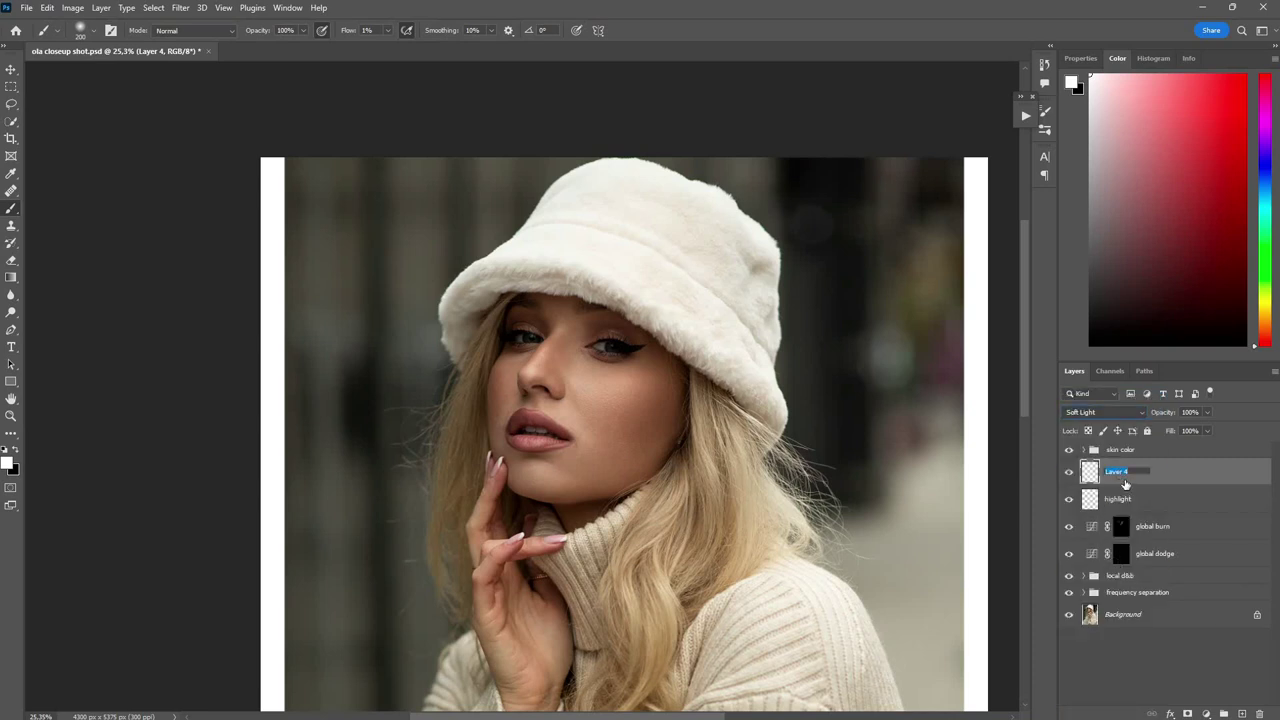
type("shadow")
key("Return")
Switch the painting colour to black
left_click(15, 451)
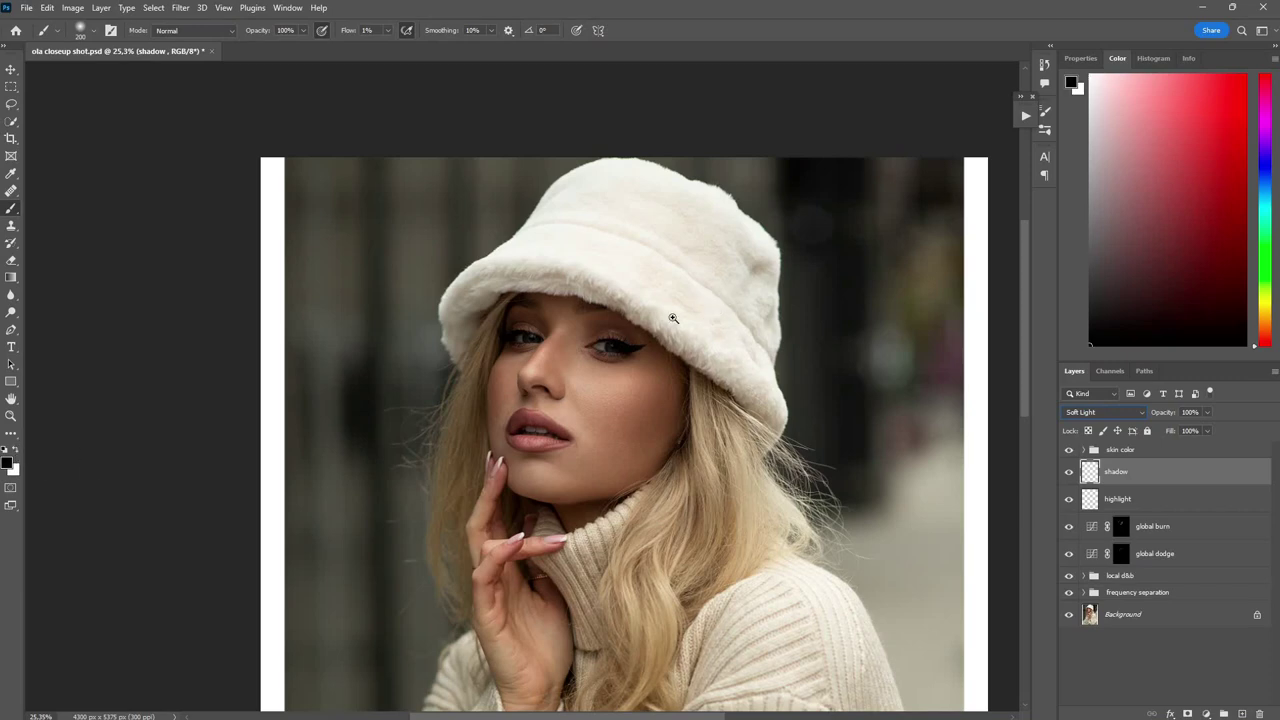
scroll(673, 318, "up", 2)
scroll(673, 318, "down", 4)
scroll(673, 318, "up", 4)
Brush soft black shading over the eye area and cheek, varying brush size between 100 and 400
key("bracketright")
key("bracketright")
key("bracketright")
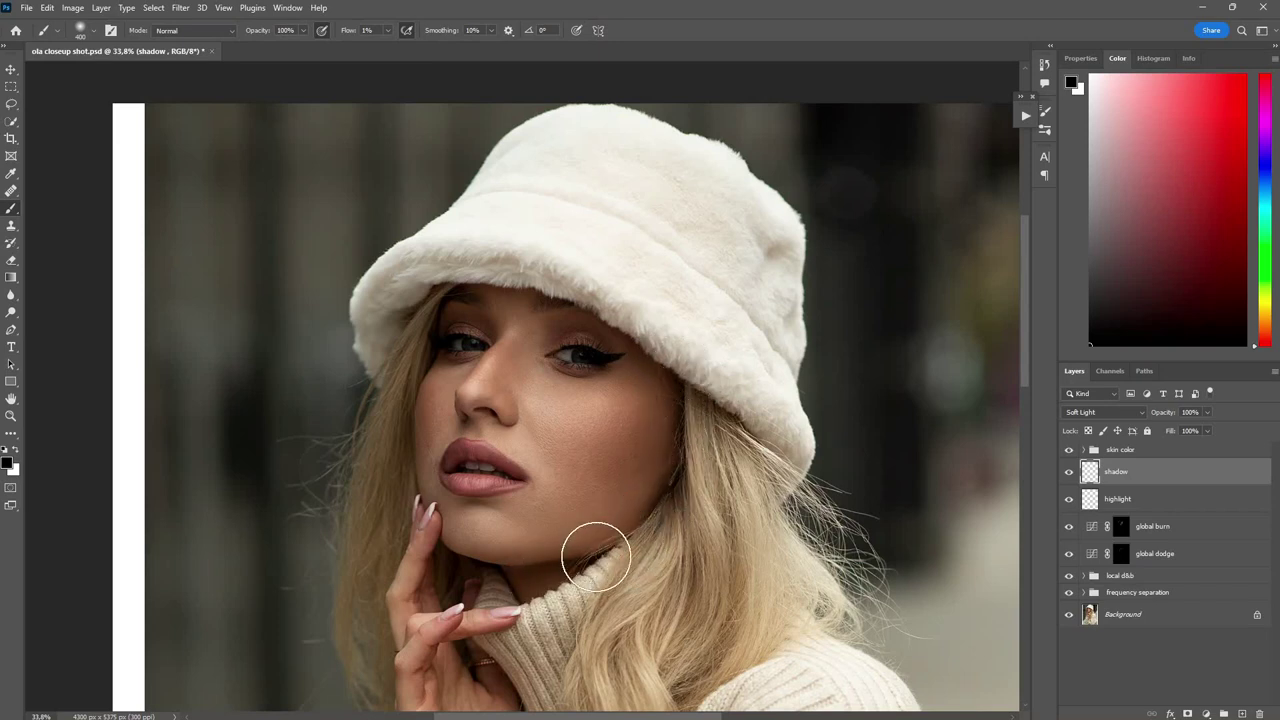
key("bracketleft")
key("bracketleft")
key("bracketleft")
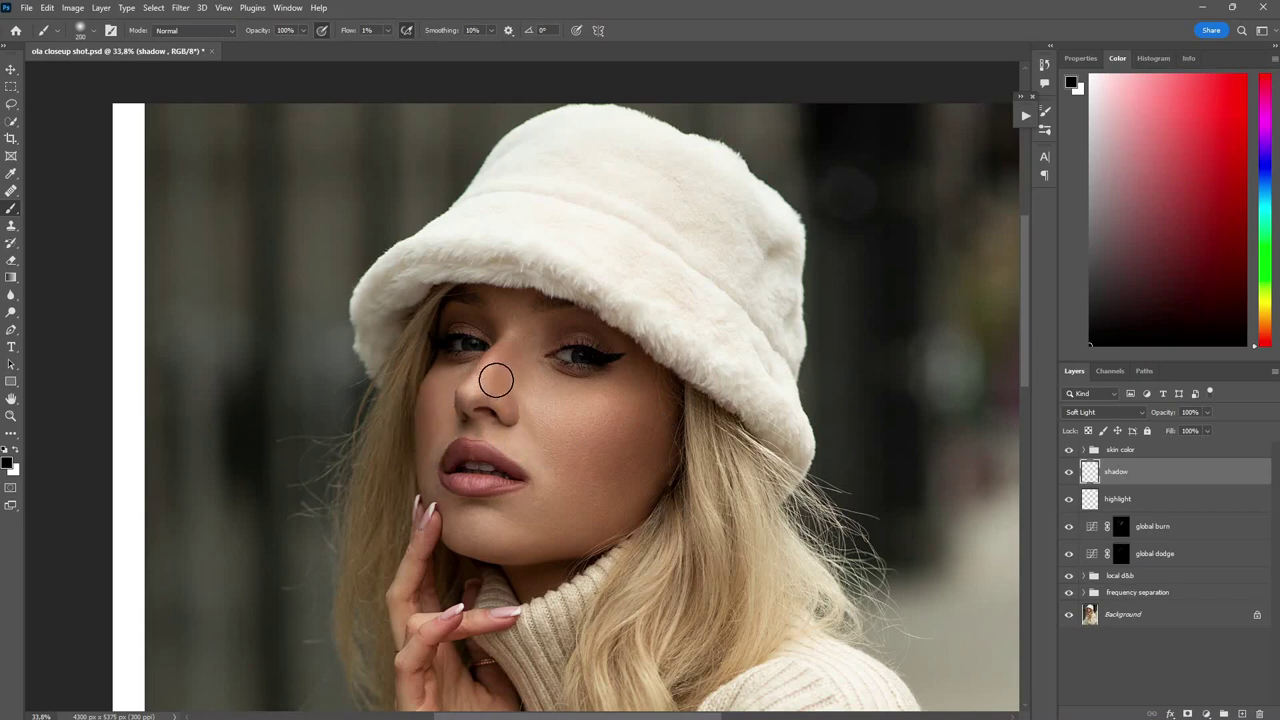
key("bracketleft")
key("bracketleft")
key("bracketleft")
key("bracketleft")
key("bracketleft")
key("bracketright")
key("bracketright")
key("bracketright")
key("bracketright")
key("bracketright")
scroll(710, 405, "down", 5)
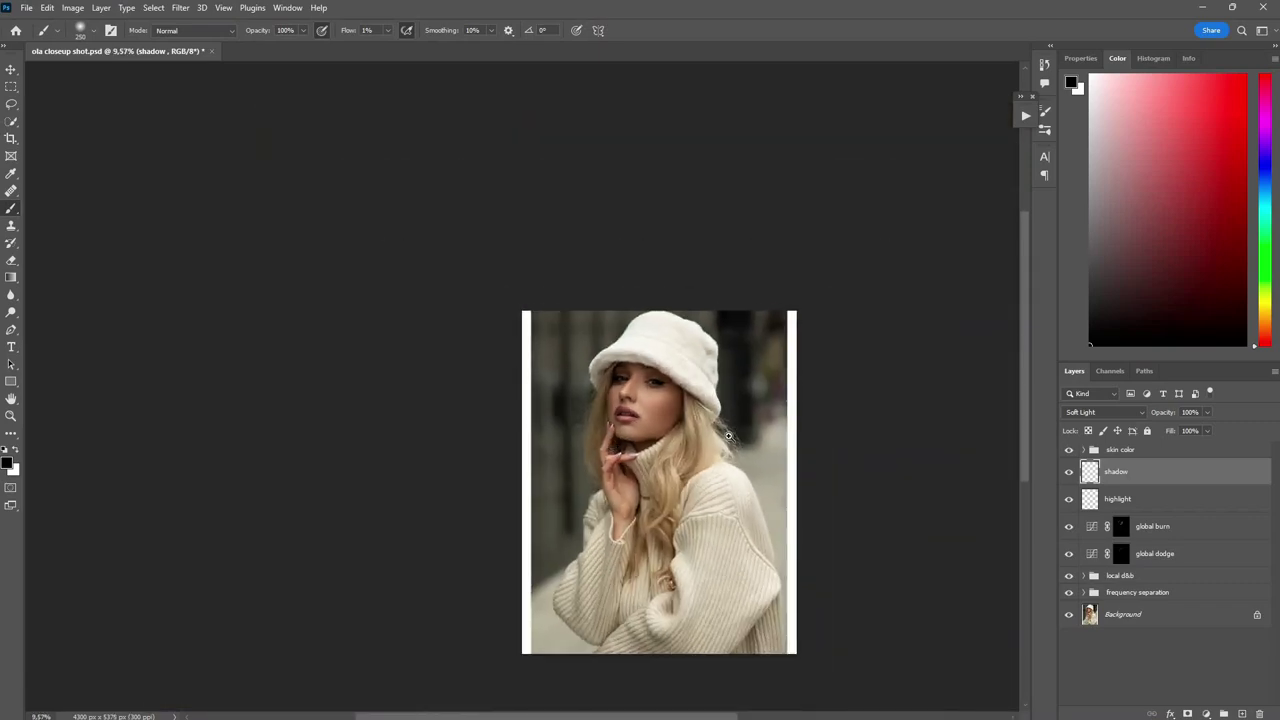
scroll(754, 428, "up", 3)
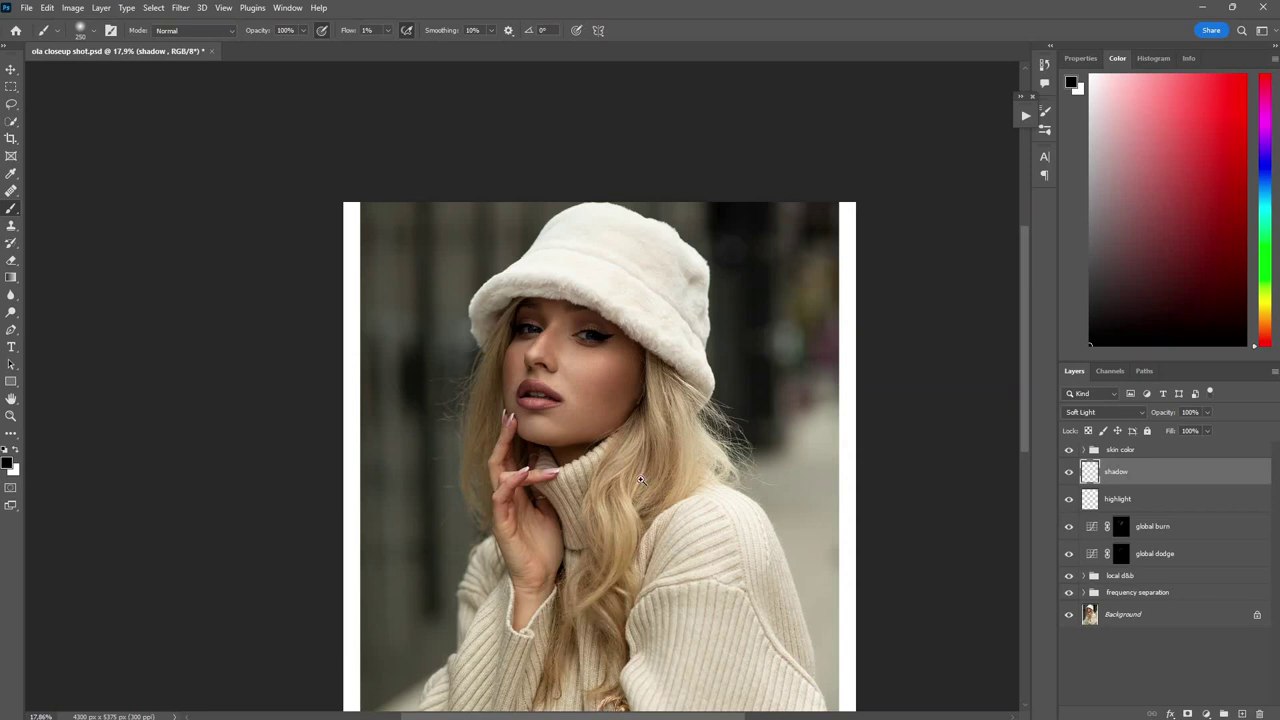
scroll(641, 481, "down", 3)
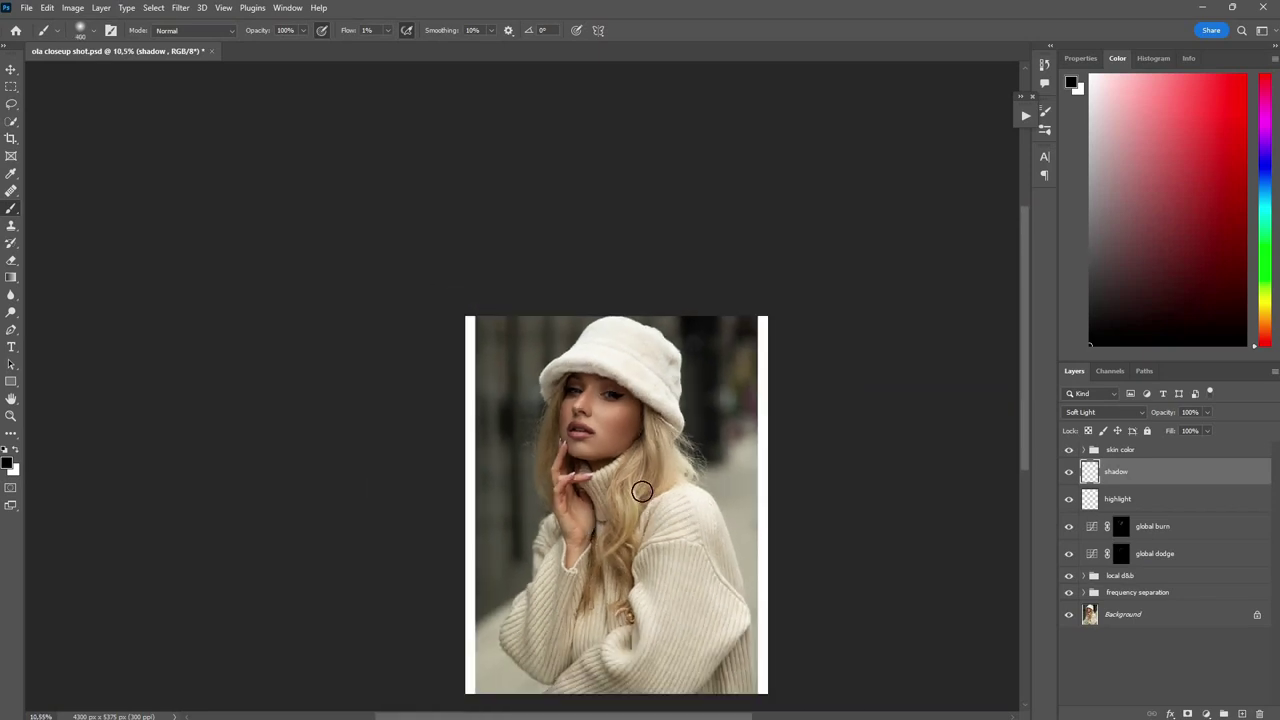
key("bracketright")
key("bracketright")
Return to the highlight layer painting white, and enlarge the brush to 400 px
left_click(1108, 498)
key("x")
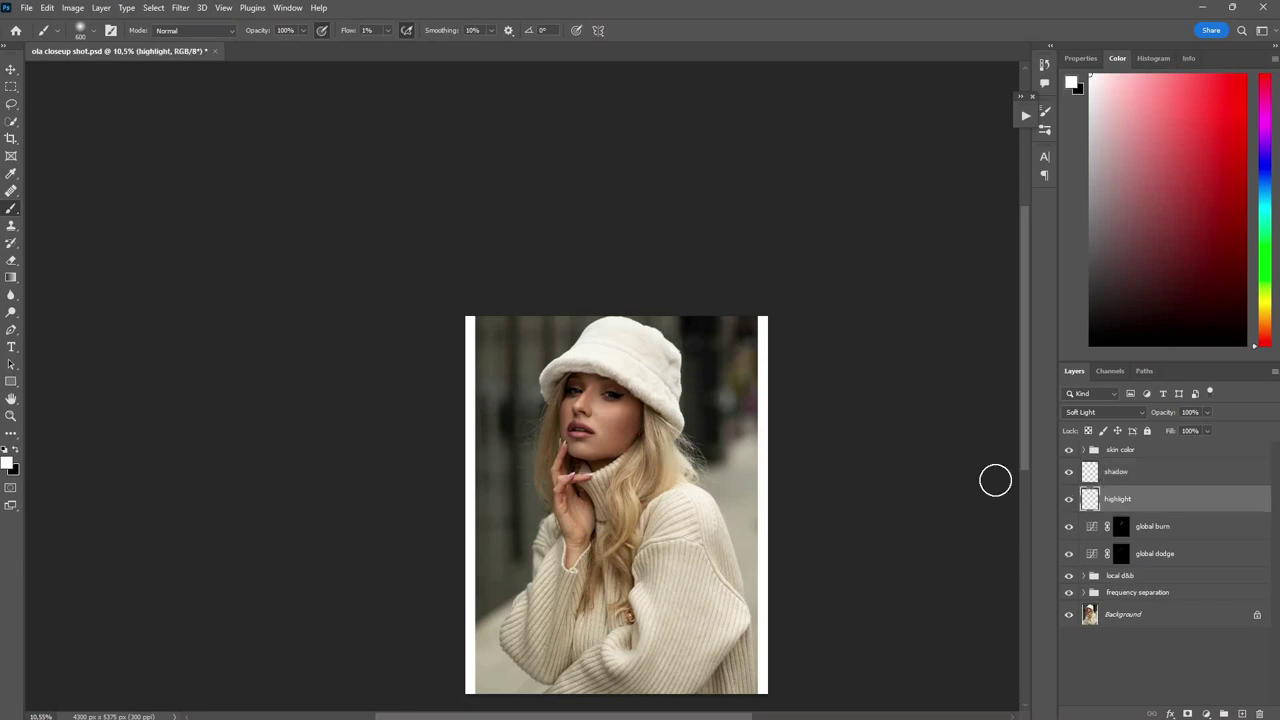
scroll(700, 470, "up", 3)
key("space")
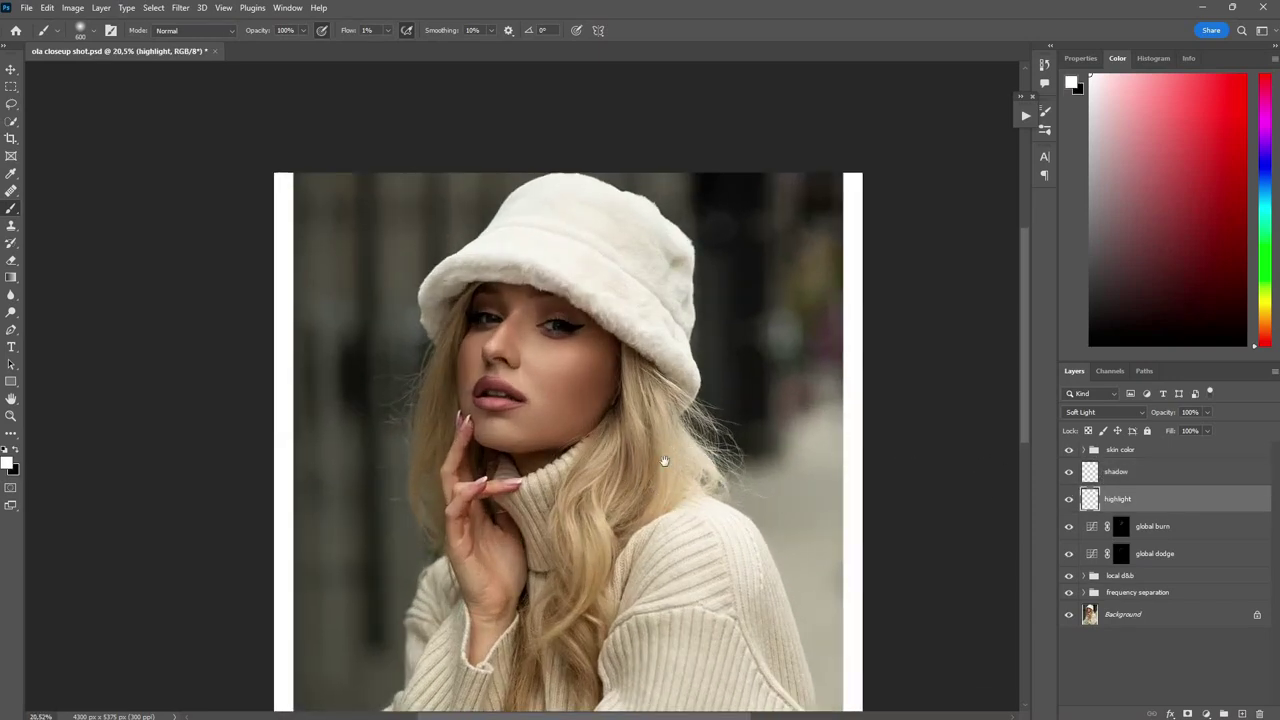
scroll(661, 464, "down", 3)
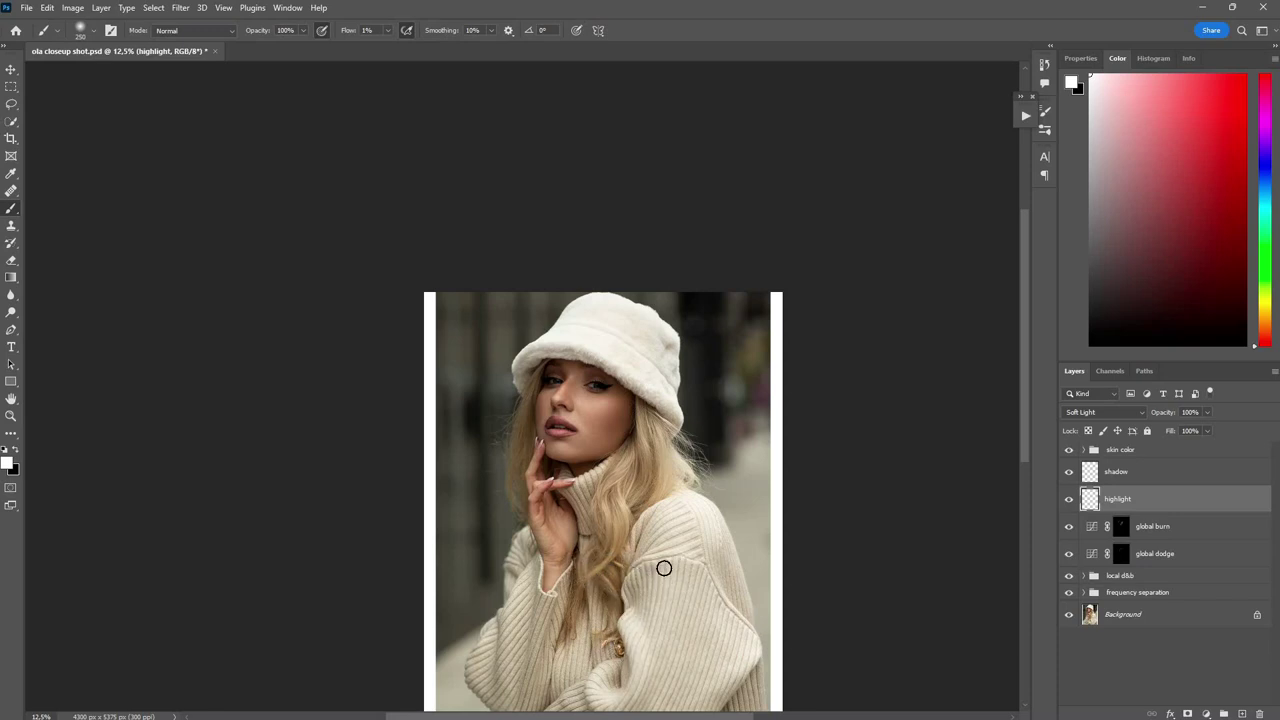
key("bracketright")
key("bracketright")
key("bracketright")
key("bracketright")
Group shadow and highlight into Group 1, and global burn and global dodge into Group 2
left_click(1177, 475)
left_click(1177, 500, "shift")
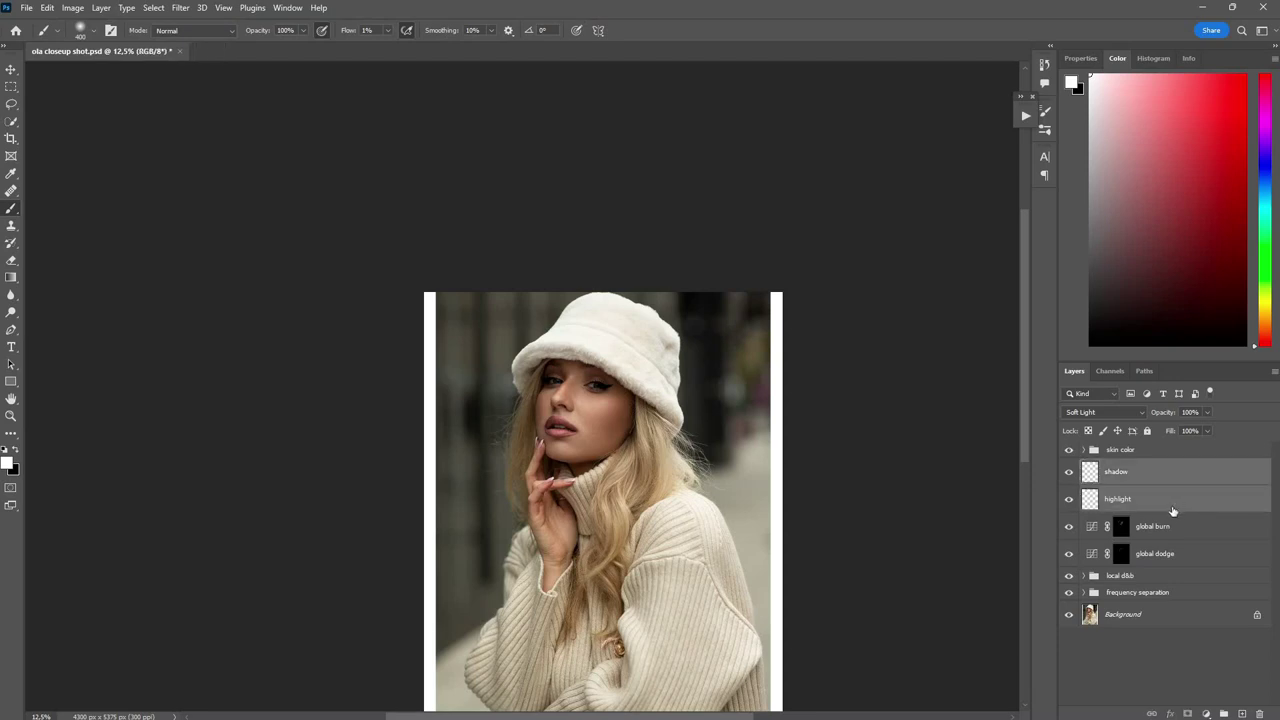
key("ctrl+g")
left_click(1155, 490)
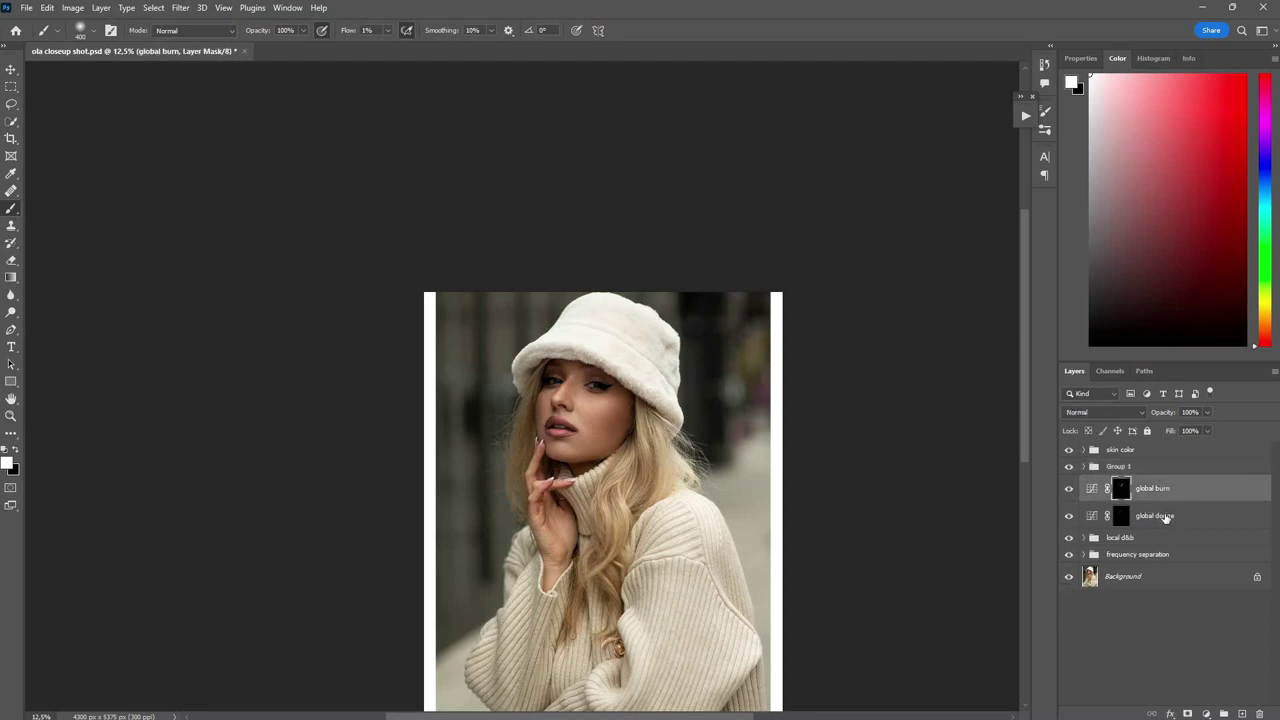
left_click(1165, 516, "shift")
key("ctrl+g")
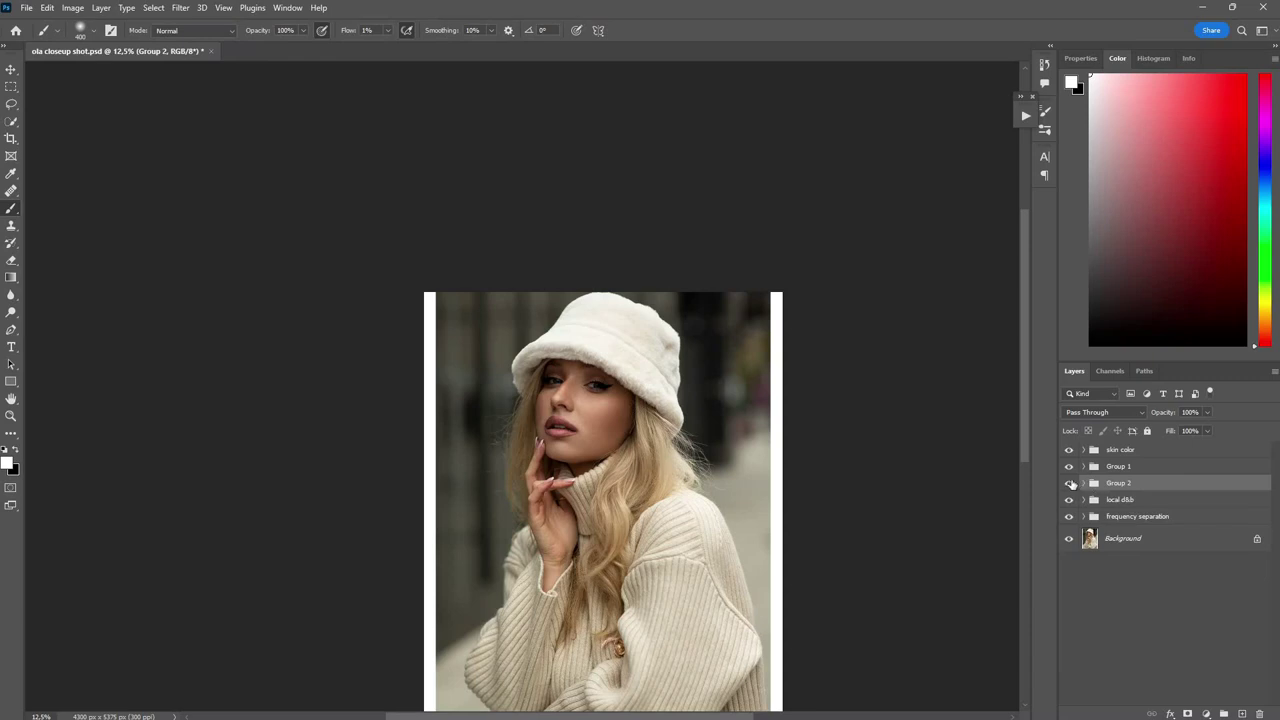
Toggle Group 2 off and on to compare, then add a new layer above Group 1
left_click(1069, 484)
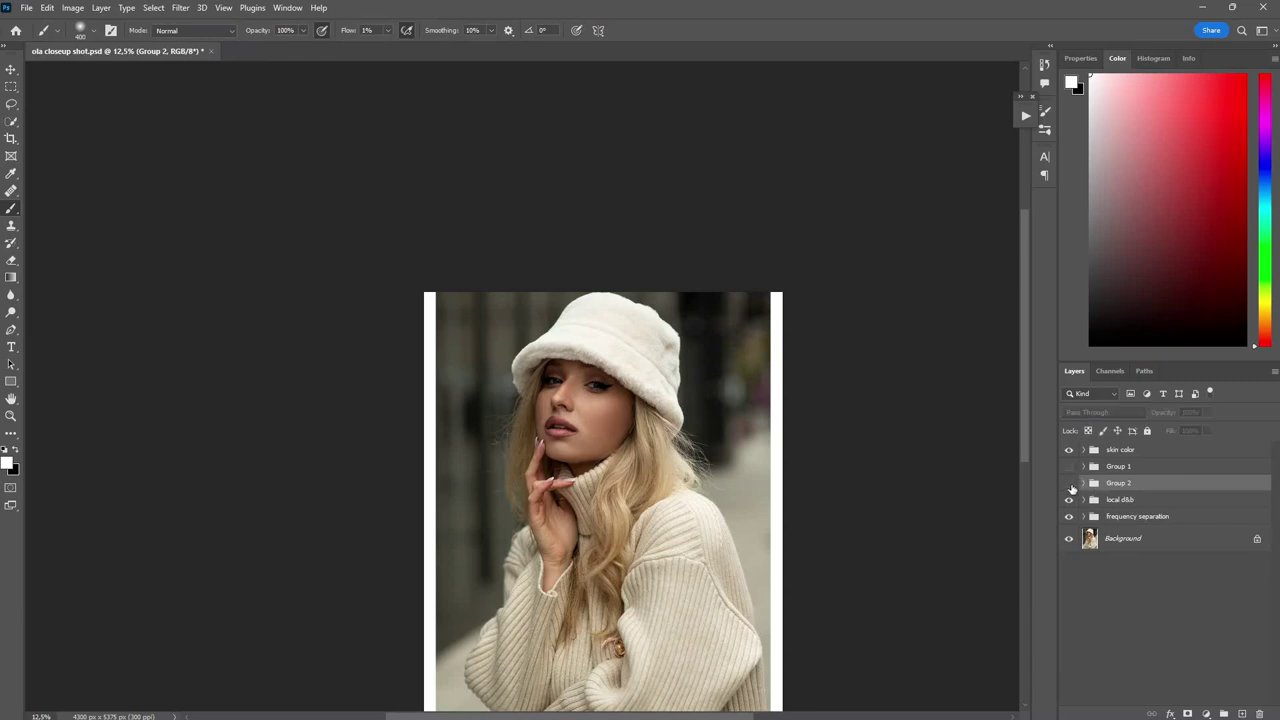
left_click(1069, 484)
left_click(1070, 486)
left_click(1069, 484)
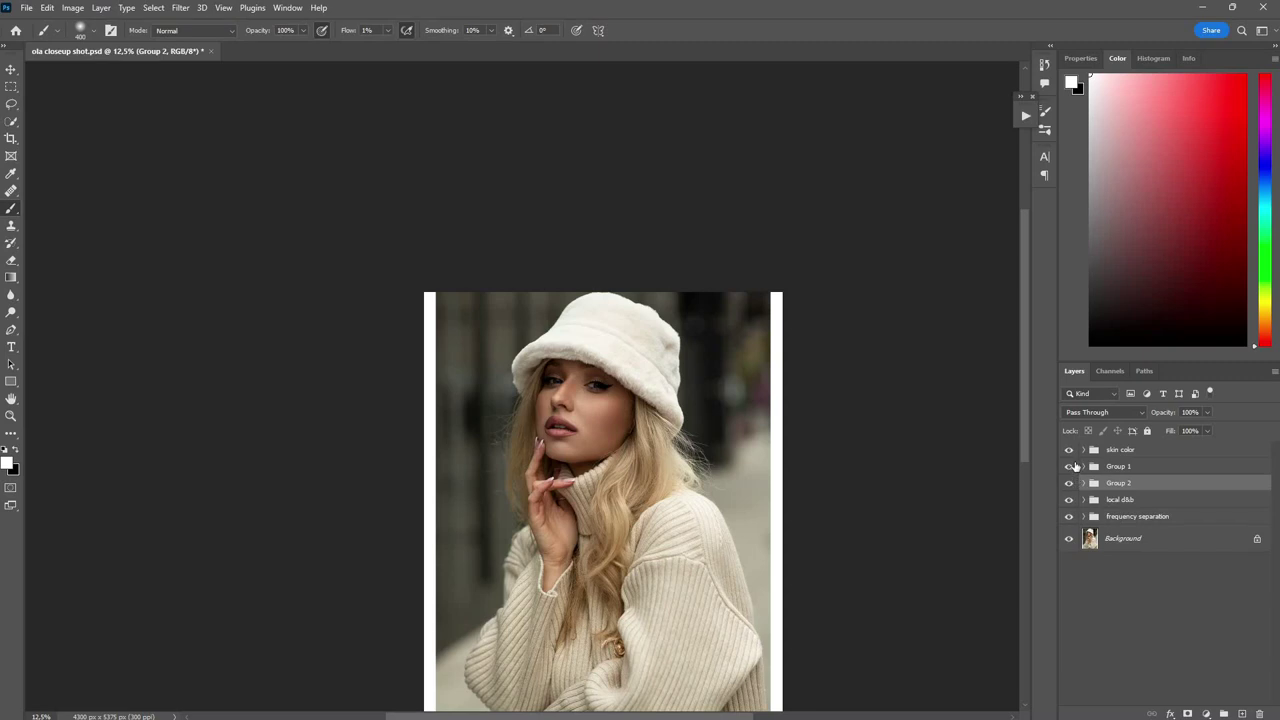
scroll(641, 447, "up", 1)
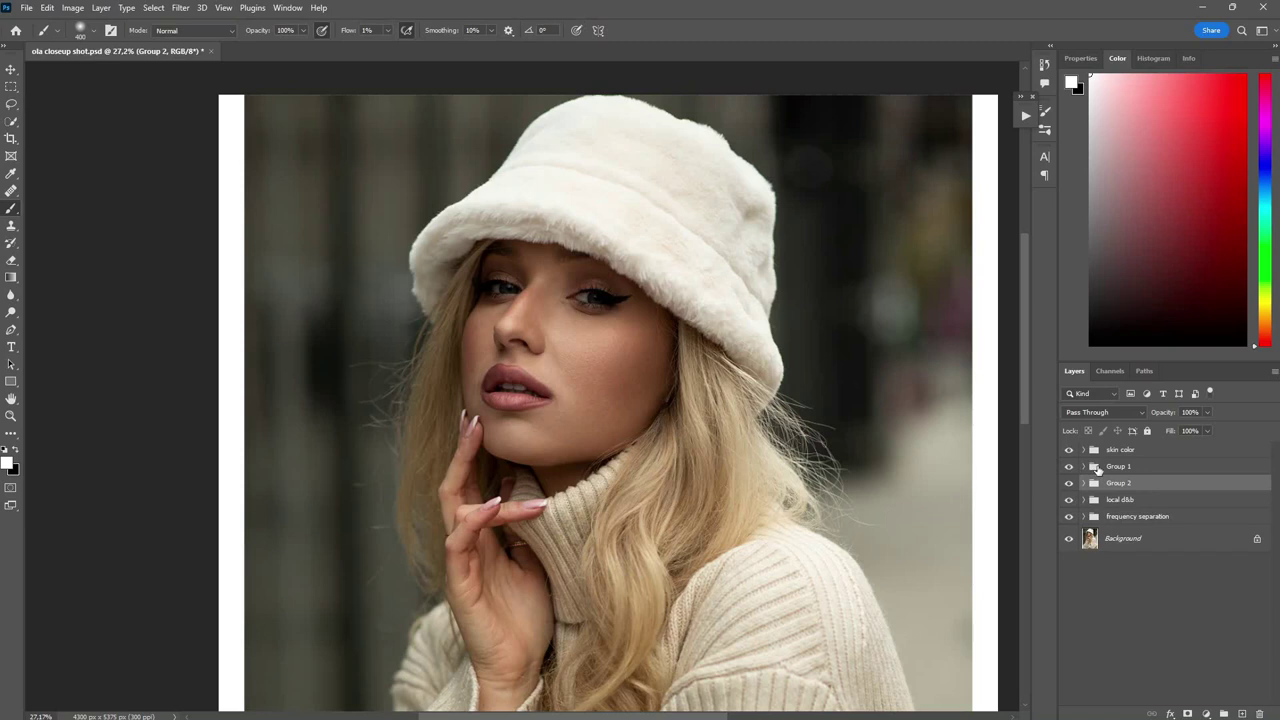
left_click(1119, 469)
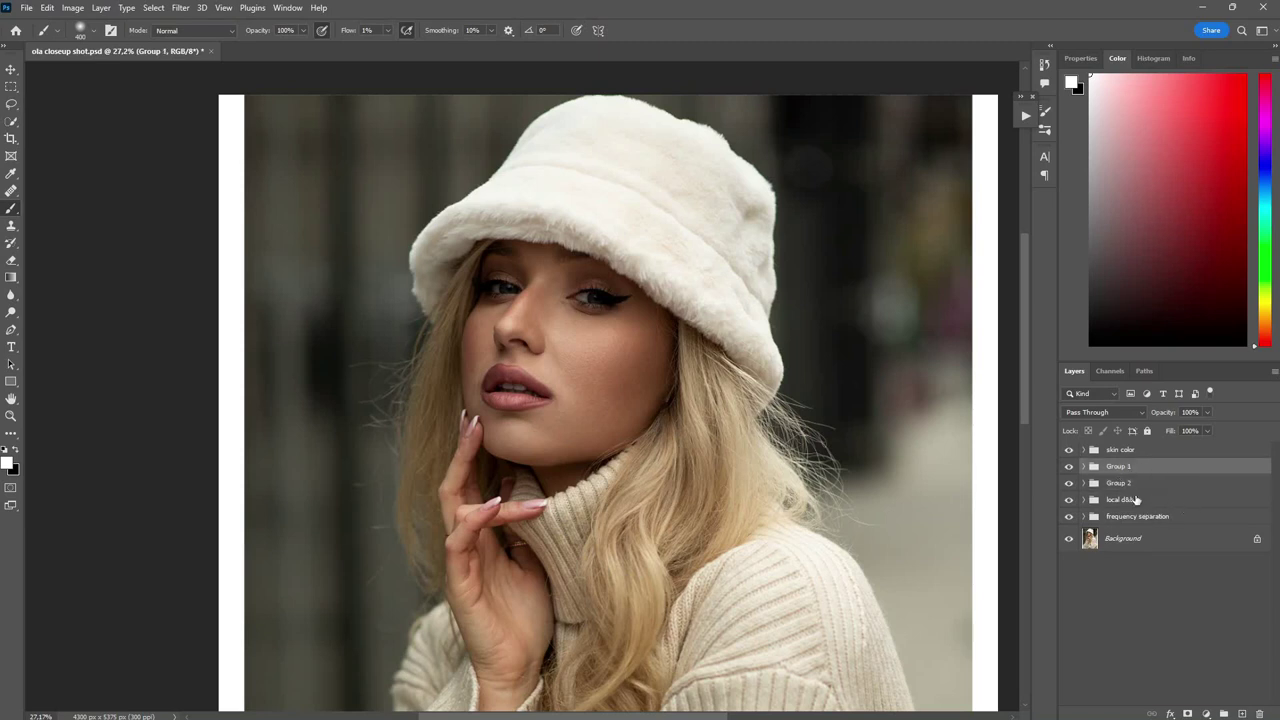
left_click(1245, 714)
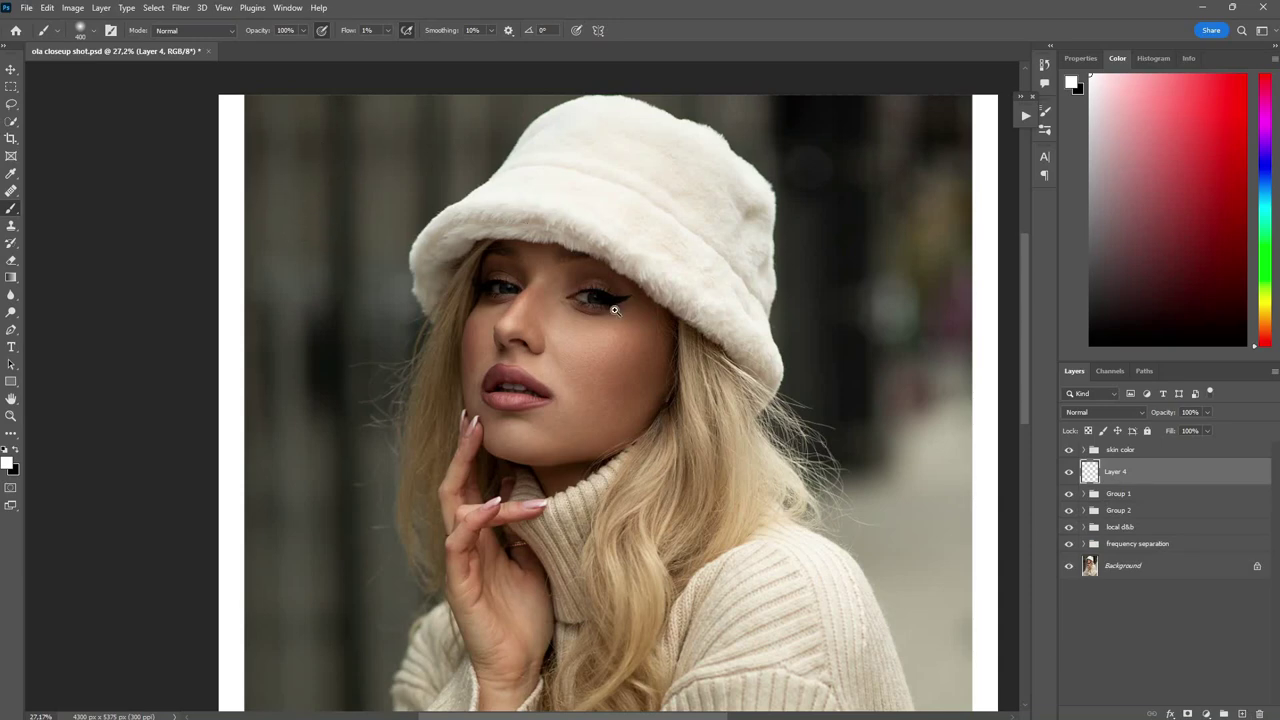
Raise brush flow to 100%, shrink the brush, and dab a white catchlight on each iris
scroll(644, 278, "up", 5)
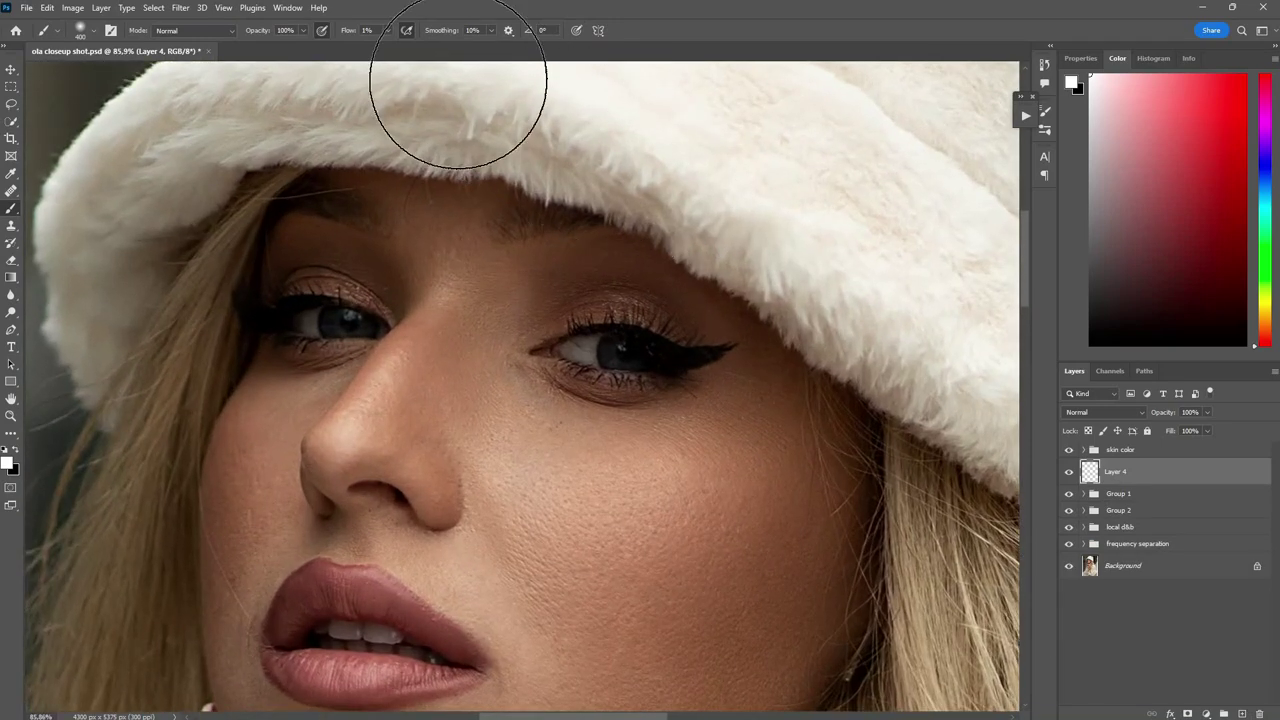
left_click(387, 30)
left_click_drag(390, 47, 498, 50)
key("bracketleft")
key("bracketleft")
key("bracketleft")
key("bracketleft")
key("bracketleft")
key("bracketleft")
key("bracketleft")
key("bracketleft")
key("bracketleft")
key("bracketleft")
key("bracketleft")
key("bracketleft")
key("bracketleft")
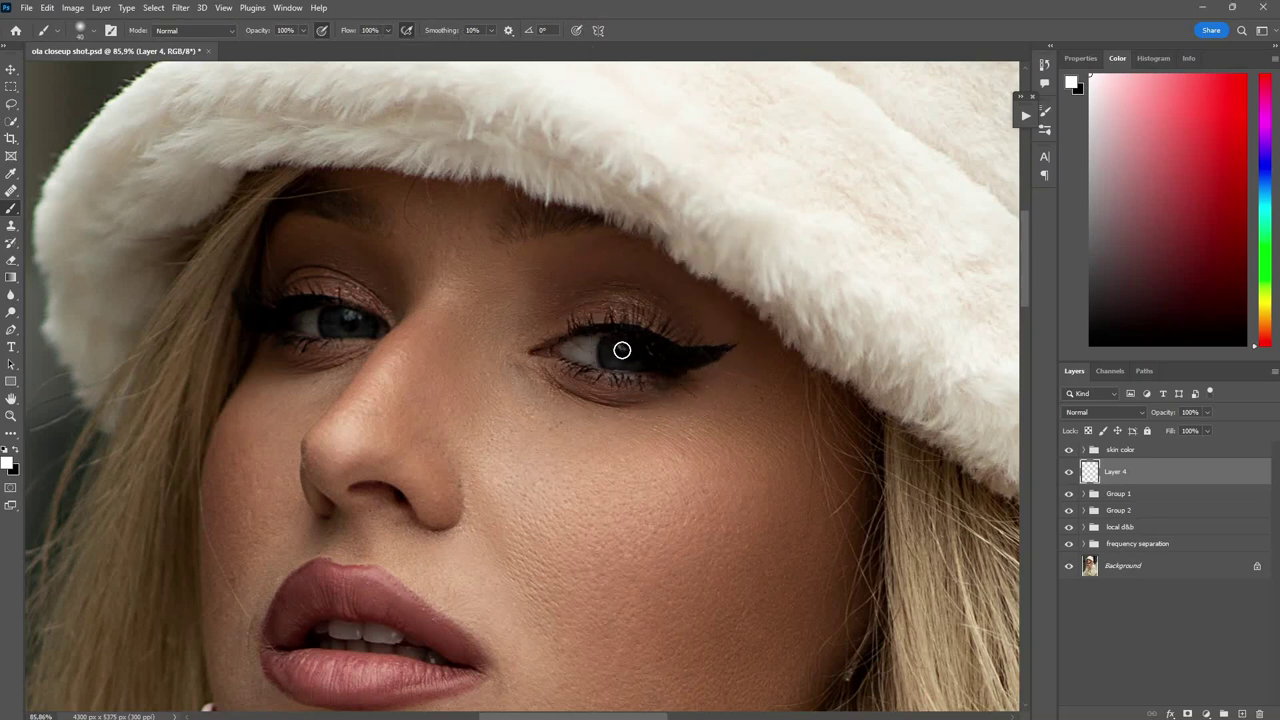
left_click(620, 348)
left_click(349, 316)
Split Layer 4's Underlying Layer black Blend If slider so catchlights fade over the darkest tones
double_click(1176, 478)
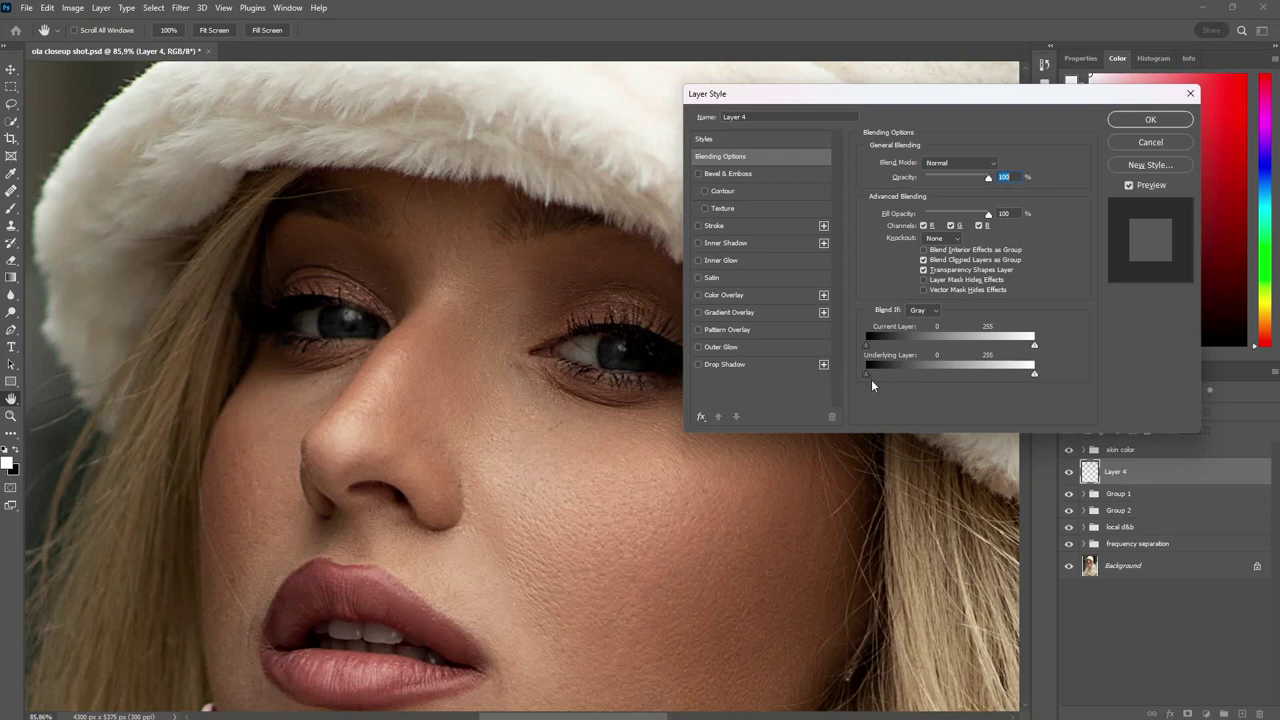
left_click_drag(872, 379, 910, 372)
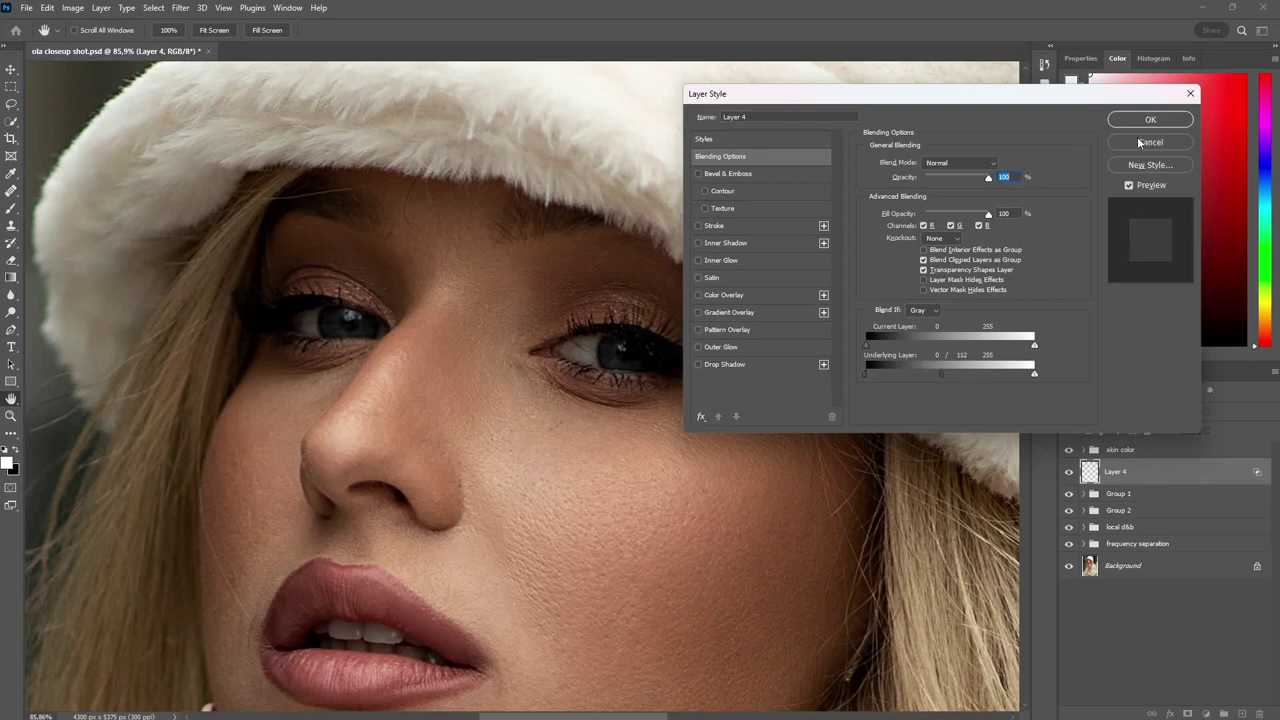
left_click(1150, 120)
Toggle Layer 4 off and on to compare the eyes with and without catchlights
left_click(1069, 472)
left_click(1069, 472)
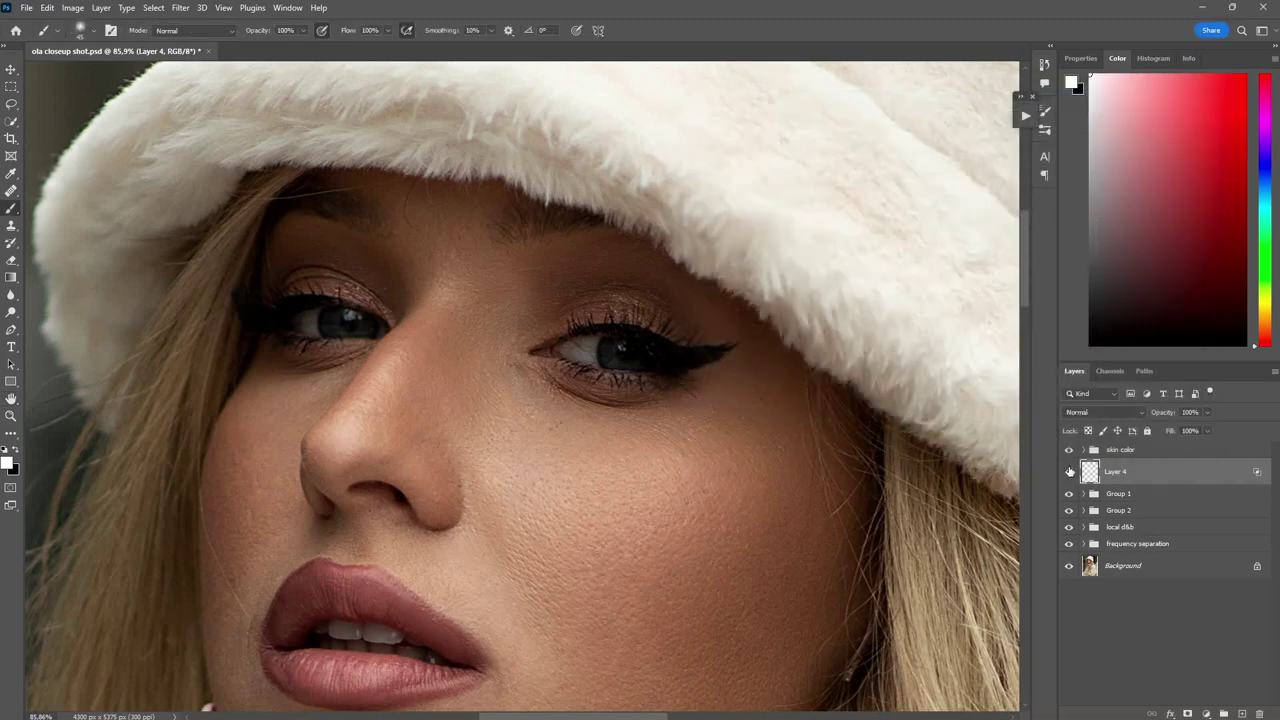
left_click(1206, 714)
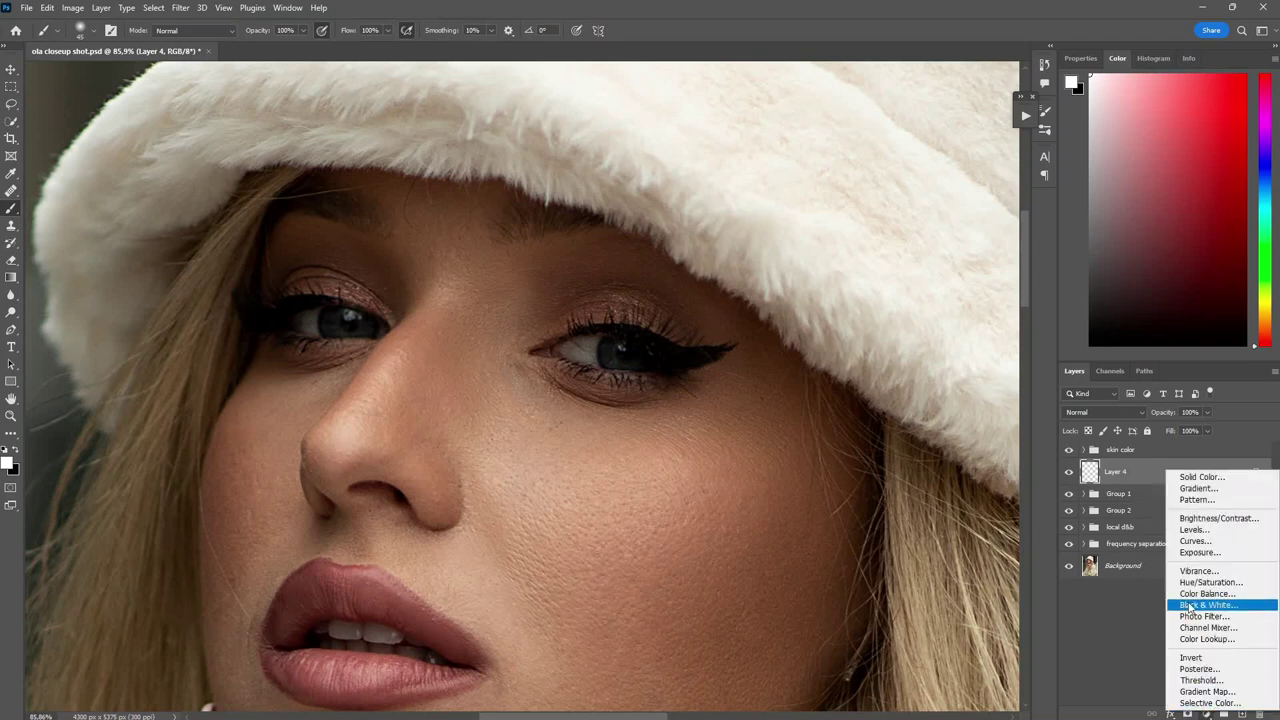
Add a brightening Curves layer, invert its mask, paint it back over both irises, set 70% opacity
left_click(1192, 541)
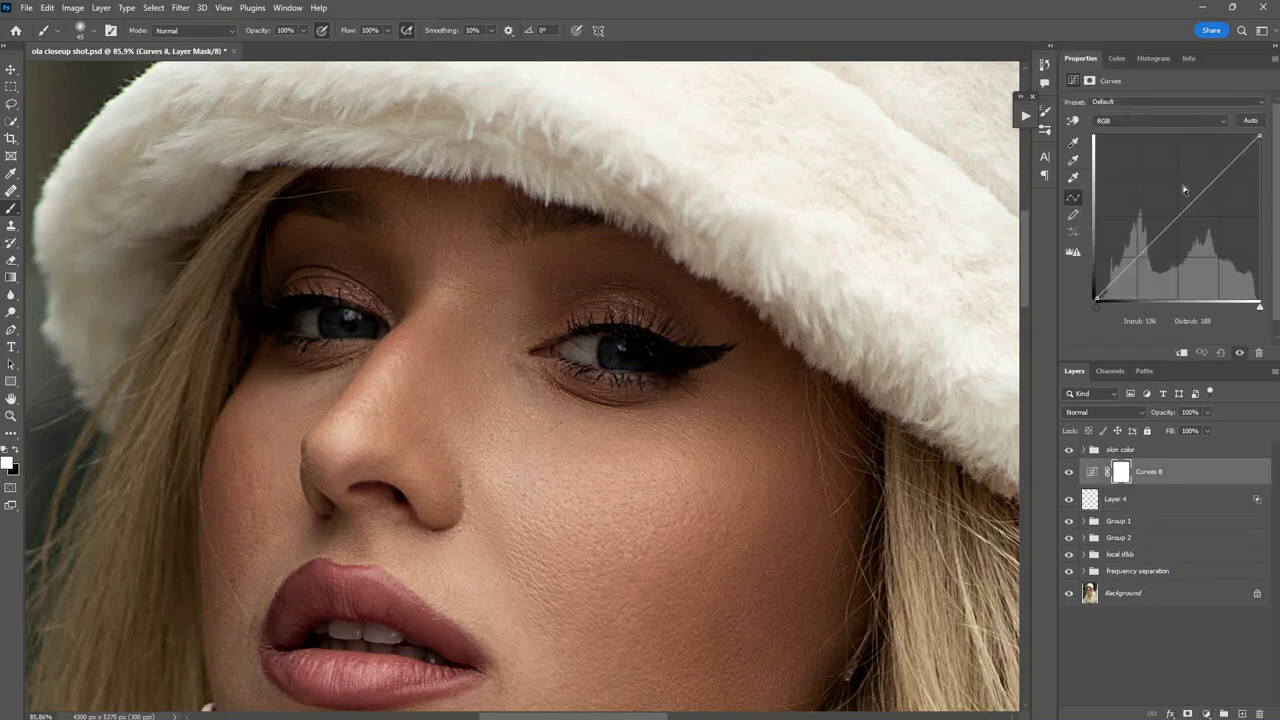
left_click_drag(1201, 184, 1196, 173)
key("ctrl+i")
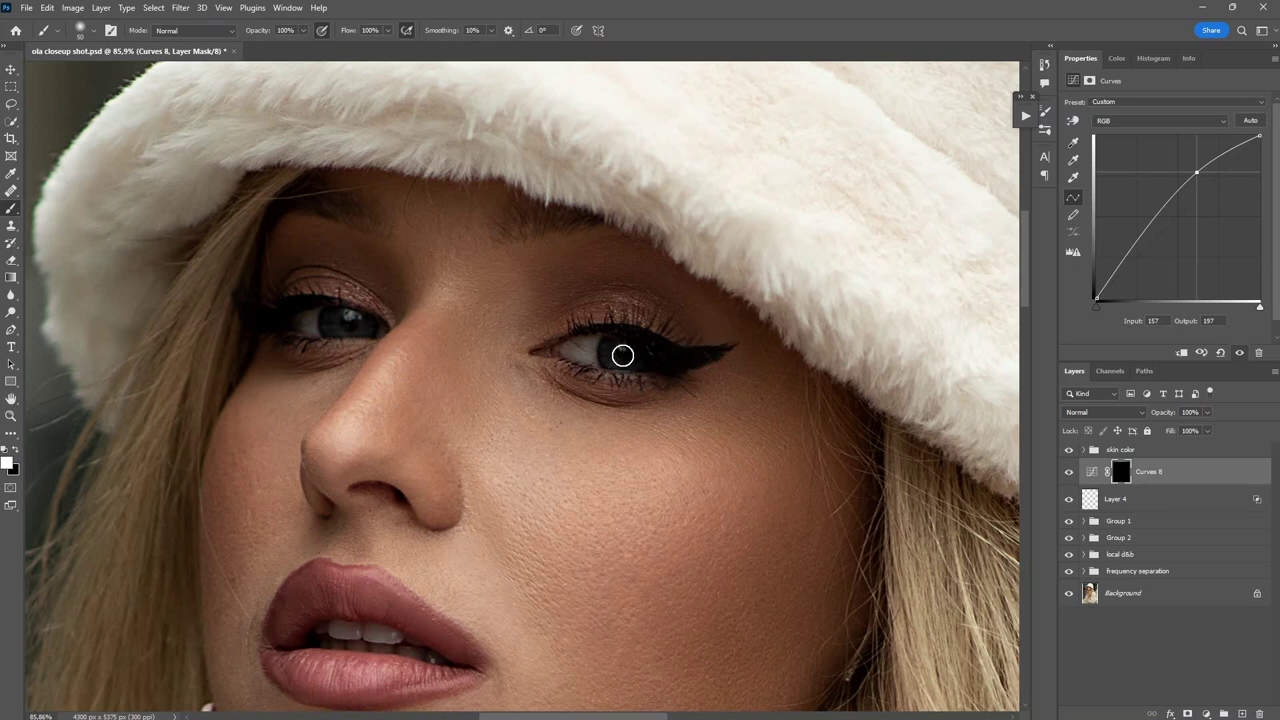
mouse_move(617, 361)
left_mouse_down()
mouse_move(609, 354)
mouse_move(619, 364)
left_mouse_up()
left_click_drag(334, 330, 340, 326)
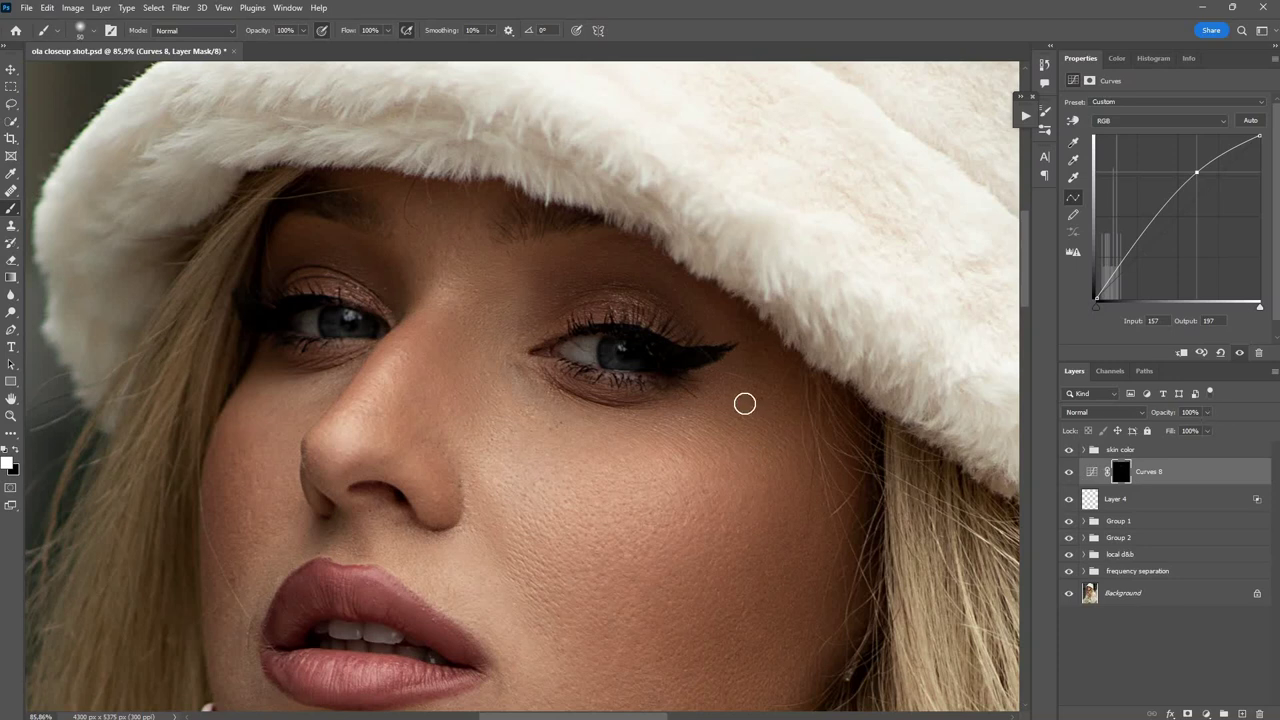
left_click(1207, 411)
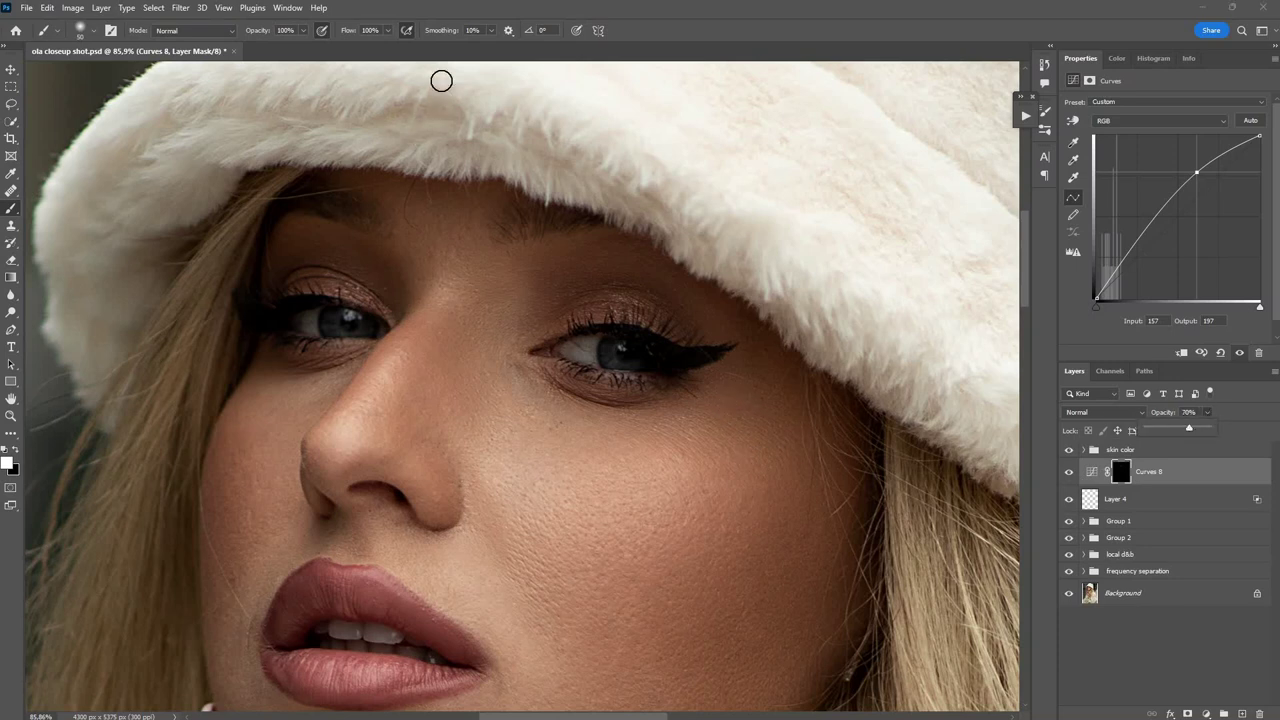
Set brush flow back to 1% and zoom in on the eye, resizing the brush
left_click(387, 30)
left_click_drag(390, 45, 263, 69)
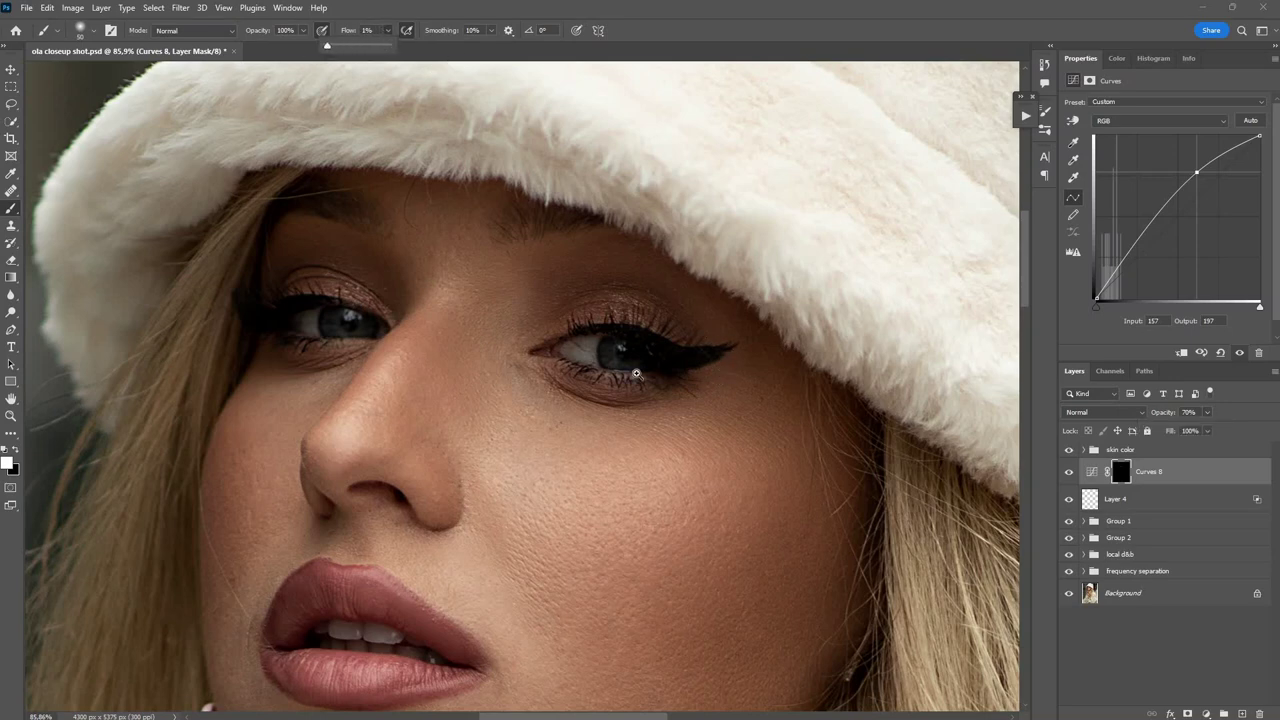
scroll(636, 373, "up", 8)
key("bracketleft")
key("bracketleft")
key("bracketleft")
key("bracketleft")
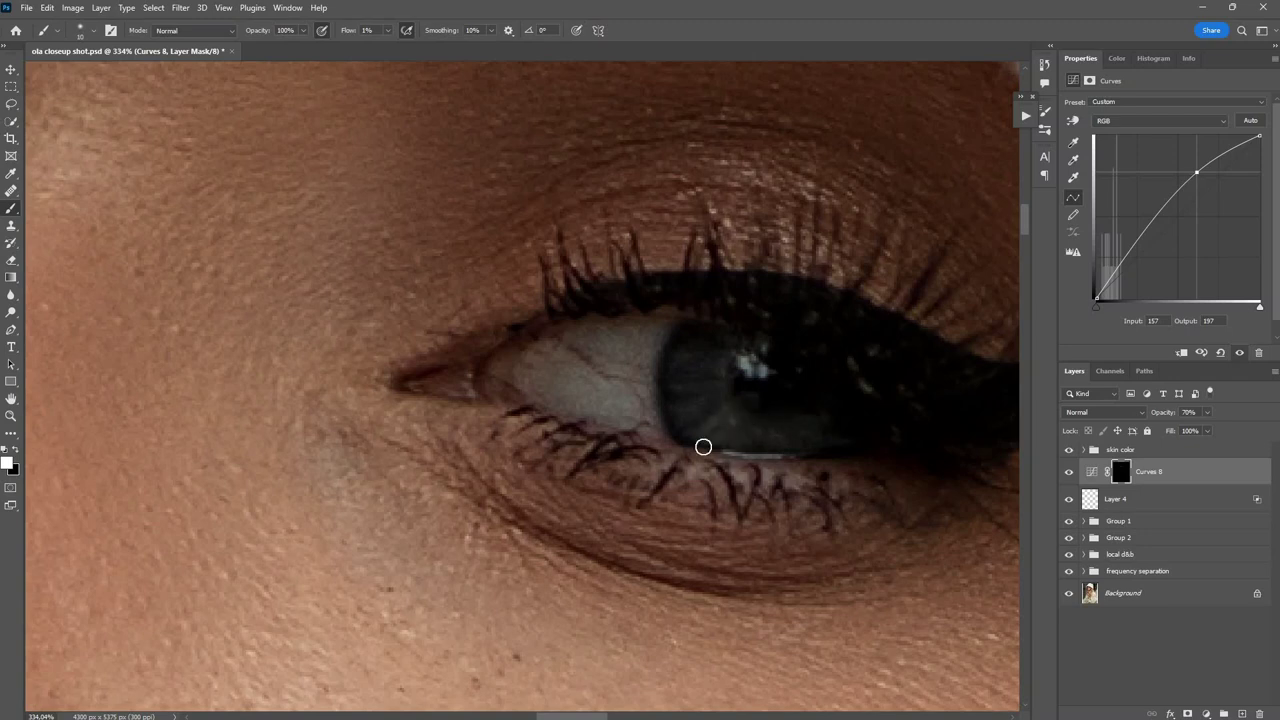
key("bracketright")
key("bracketright")
scroll(718, 359, "down", 10)
scroll(610, 320, "up", 8)
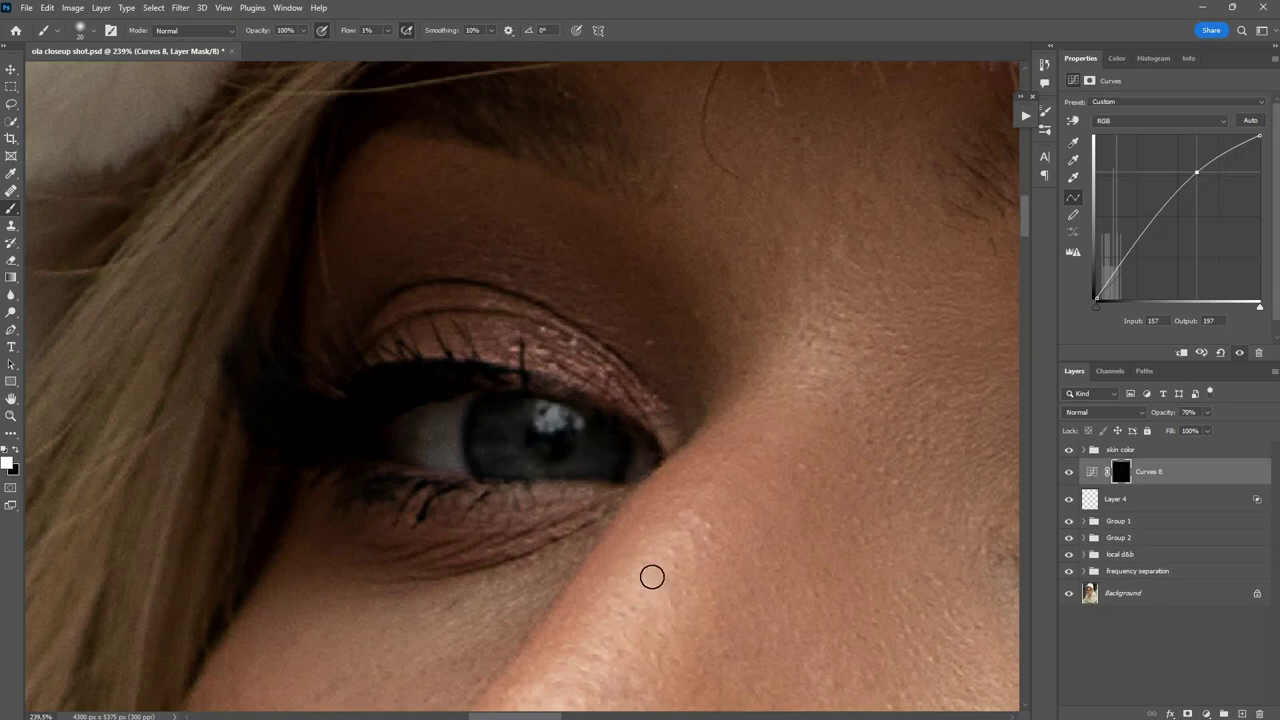
scroll(530, 390, "down", 5)
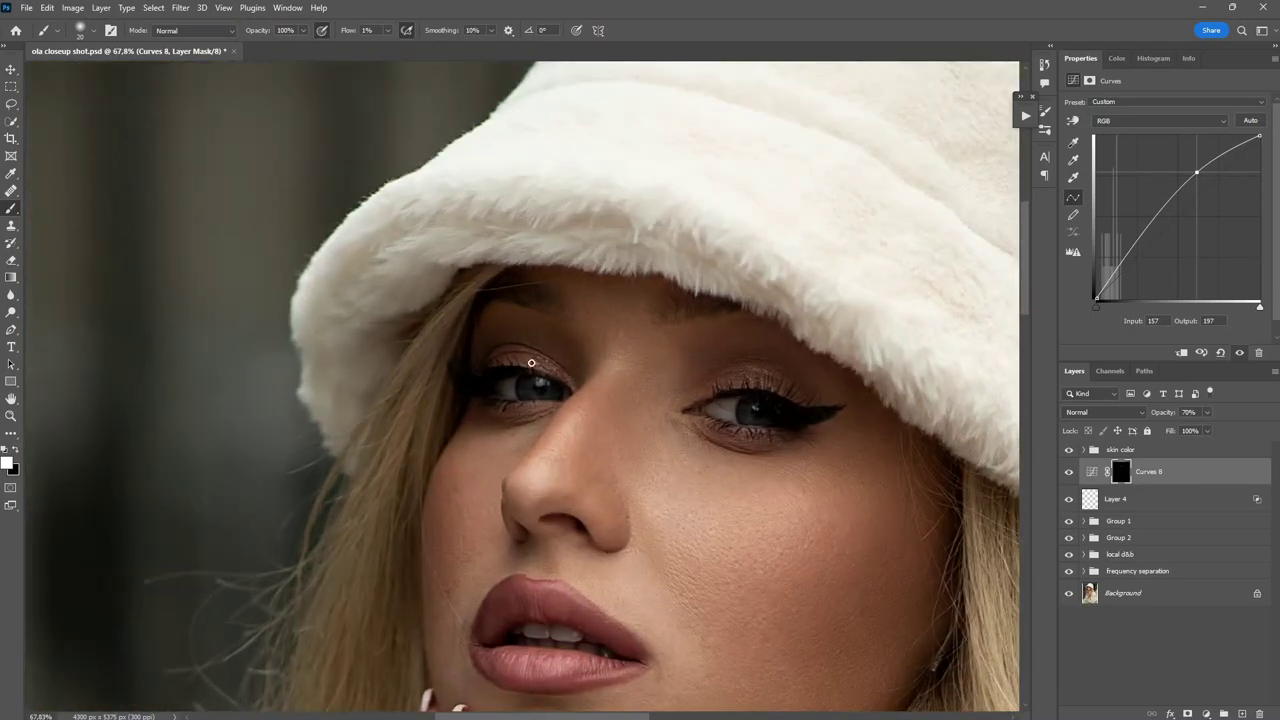
scroll(654, 323, "down", 5)
scroll(829, 377, "up", 2)
Toggle Curves 8 off and on to compare the eye brightening
left_click(1069, 472)
left_click(1069, 472)
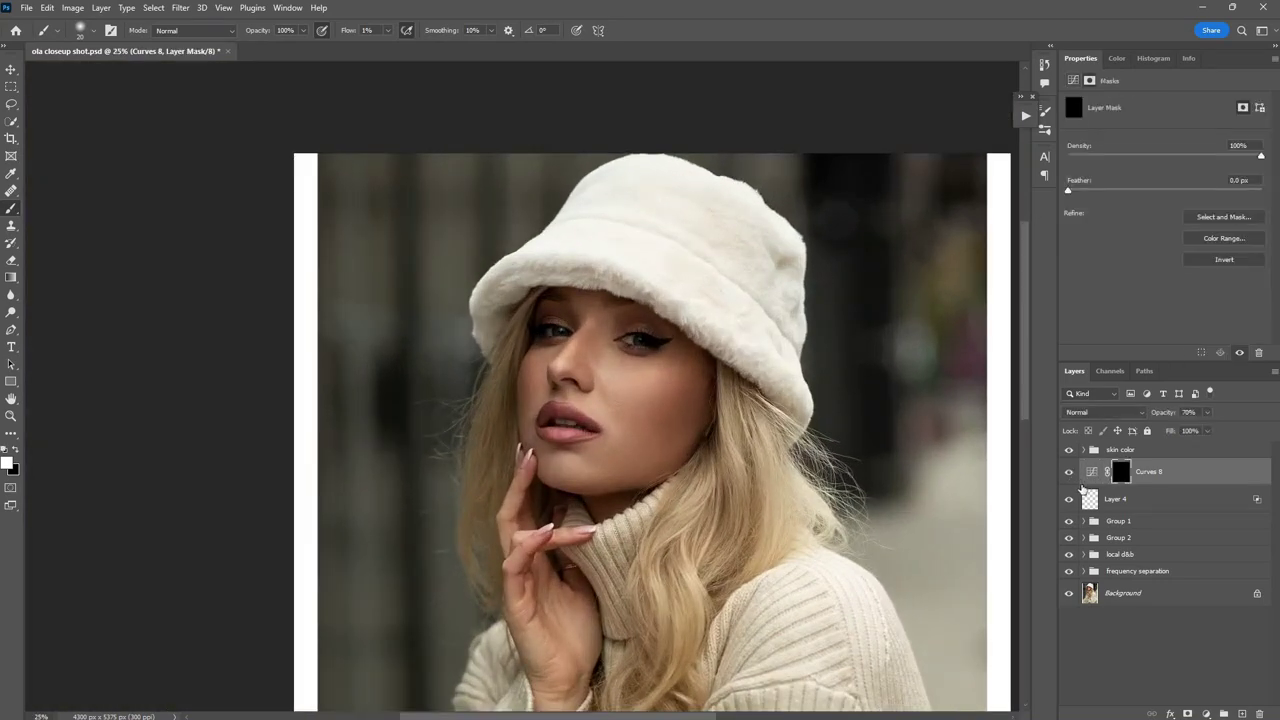
scroll(675, 335, "up", 5)
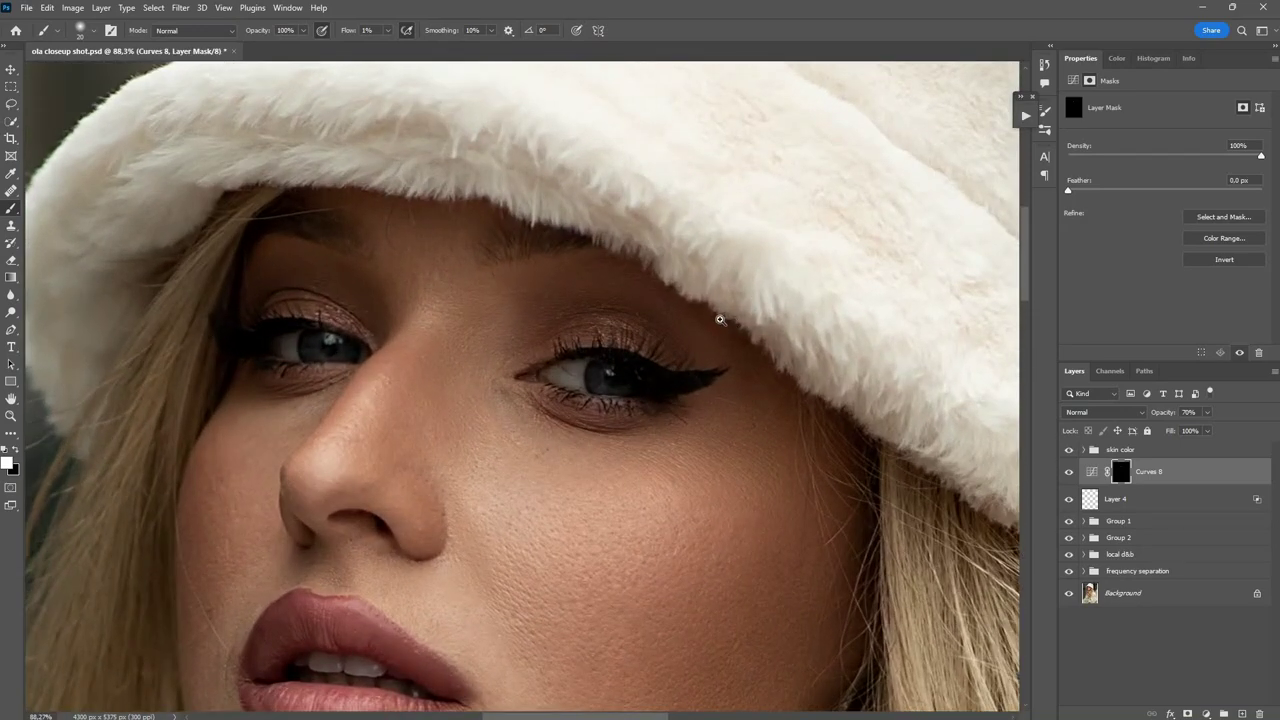
scroll(721, 321, "down", 8)
scroll(820, 459, "up", 2)
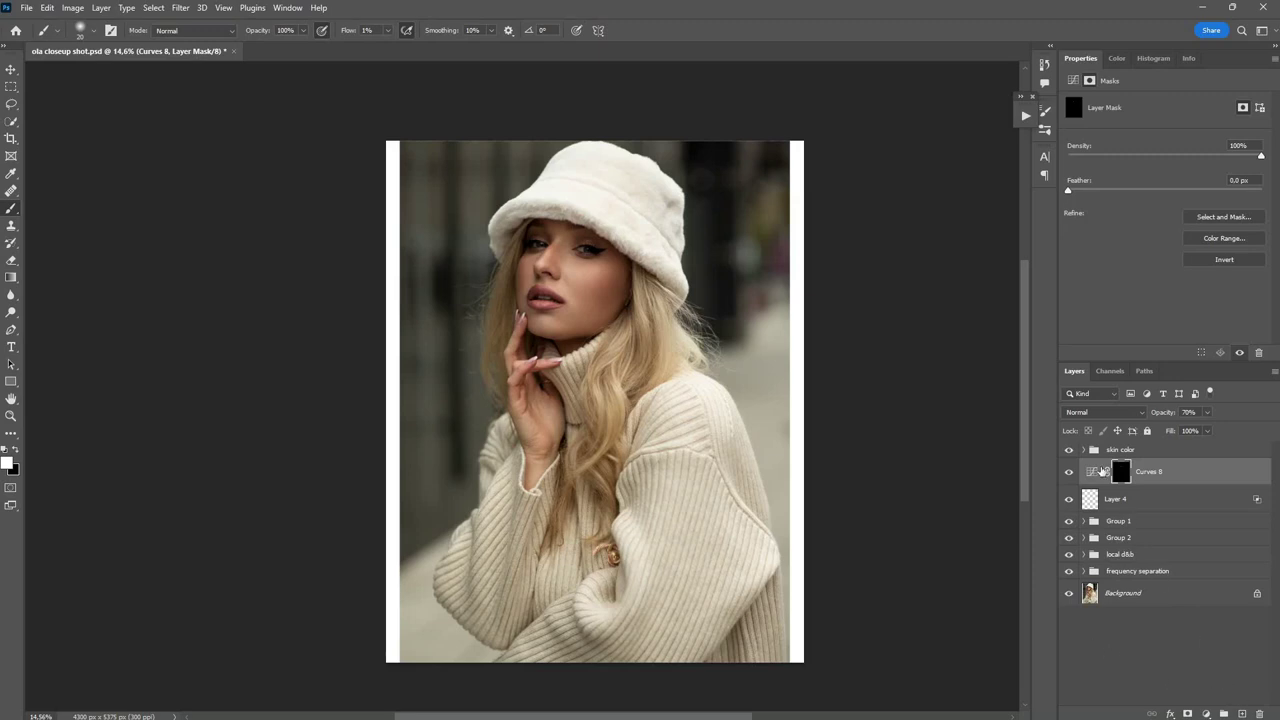
Add a new empty layer above Curves 8 and set its blend mode to Soft Light
left_click(1242, 712)
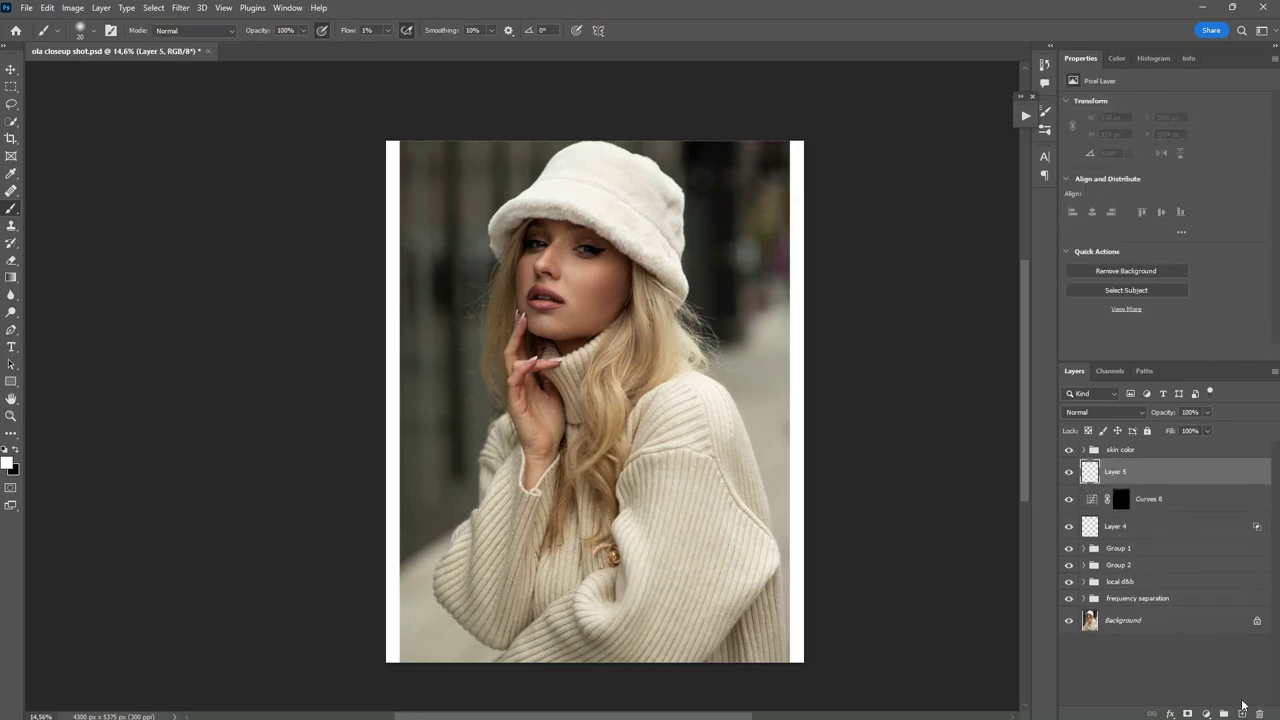
left_click(1088, 412)
left_click(1104, 560)
left_click(1117, 58)
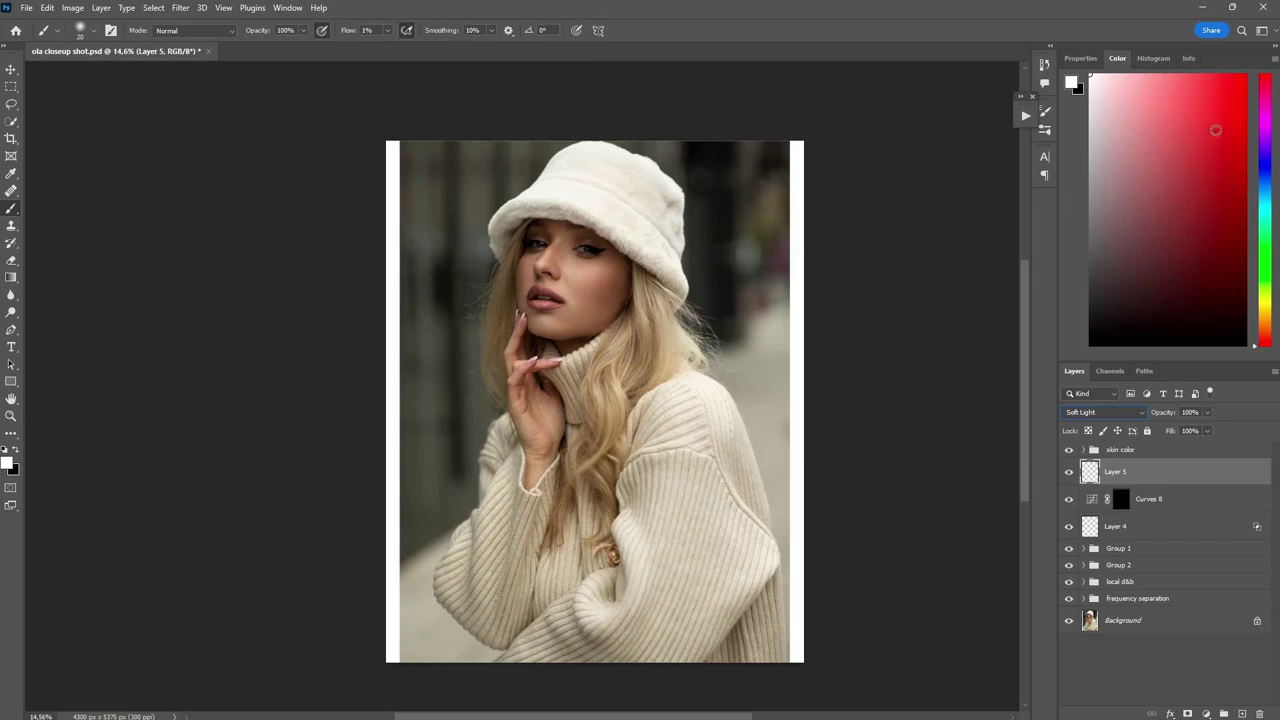
Pick a saturated red and paint a faint tint over the cheeks and nose at 1% flow
left_click_drag(1238, 88, 1262, 73)
left_click(628, 194)
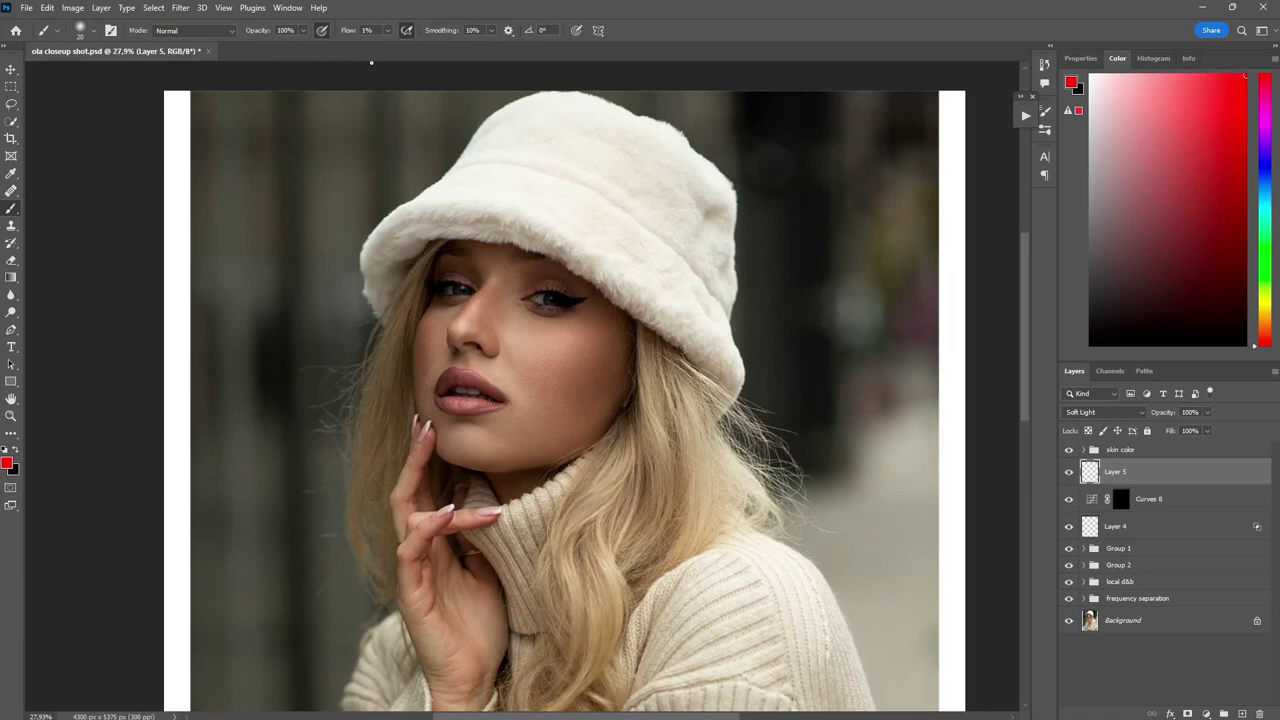
key("bracketright")
key("bracketright")
key("bracketright")
key("bracketright")
key("bracketright")
key("bracketright")
key("bracketright")
key("bracketright")
key("bracketright")
key("bracketright")
key("bracketleft")
key("bracketleft")
mouse_move(626, 353)
left_mouse_down()
mouse_move(571, 380)
mouse_move(591, 380)
mouse_move(549, 409)
mouse_move(561, 412)
left_mouse_up()
key("bracketleft")
key("bracketleft")
key("bracketleft")
key("bracketleft")
key("bracketleft")
key("bracketleft")
key("bracketright")
key("bracketright")
key("bracketright")
key("bracketright")
key("bracketright")
key("bracketleft")
key("bracketleft")
Compare Layer 5 on and off, then lower its opacity to 77%
left_click(1069, 473)
left_click(1069, 473)
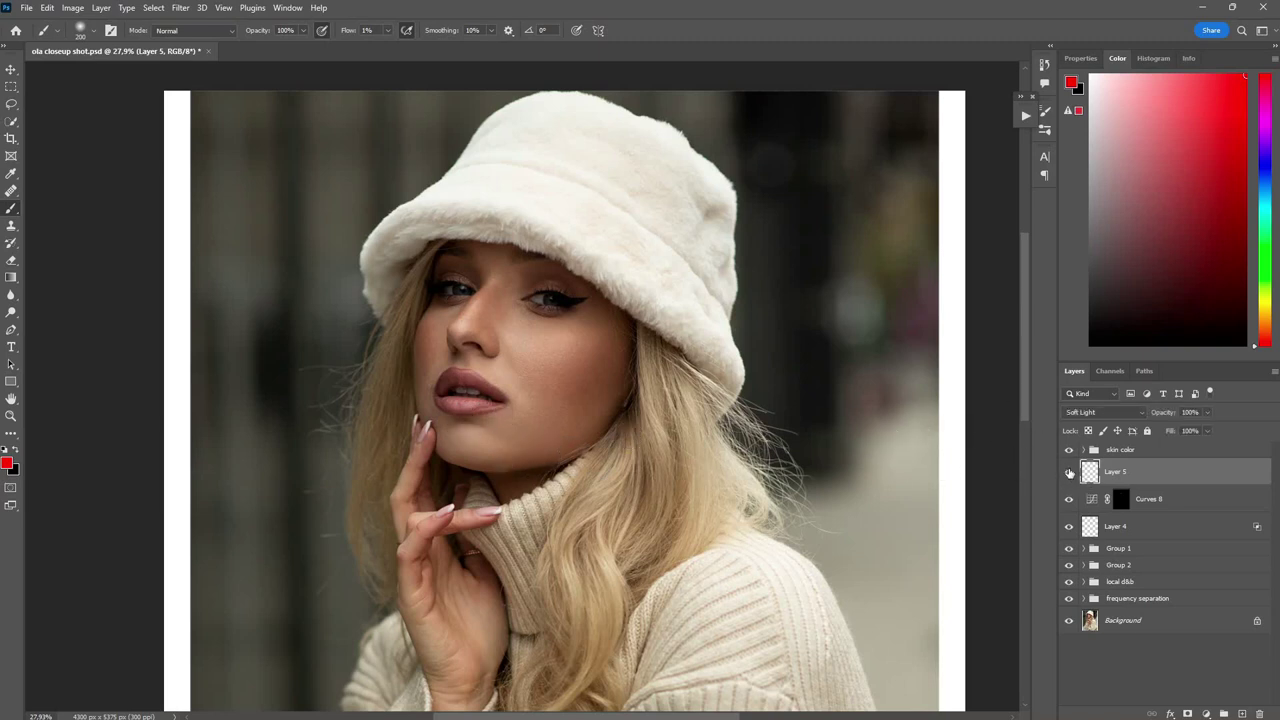
left_click(1208, 413)
scroll(742, 325, "down", 3)
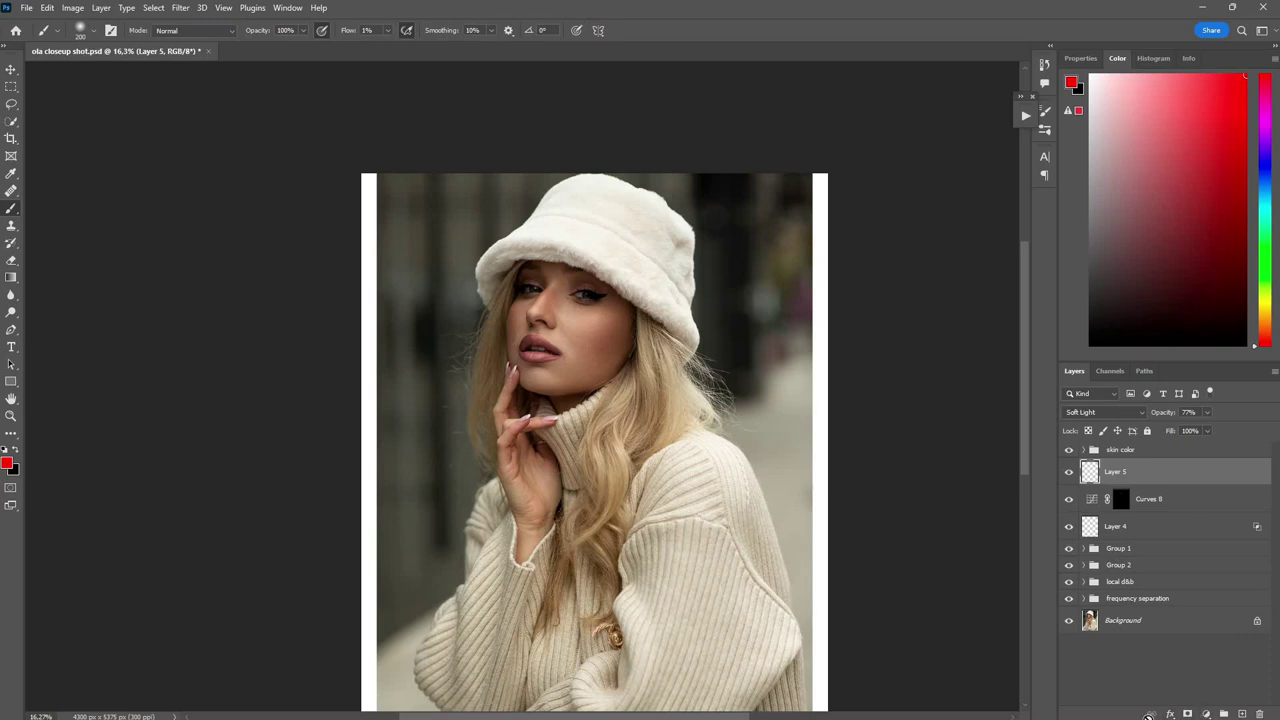
Add a Curves adjustment layer above Layer 5 and zoom in on the face
left_click(1207, 713)
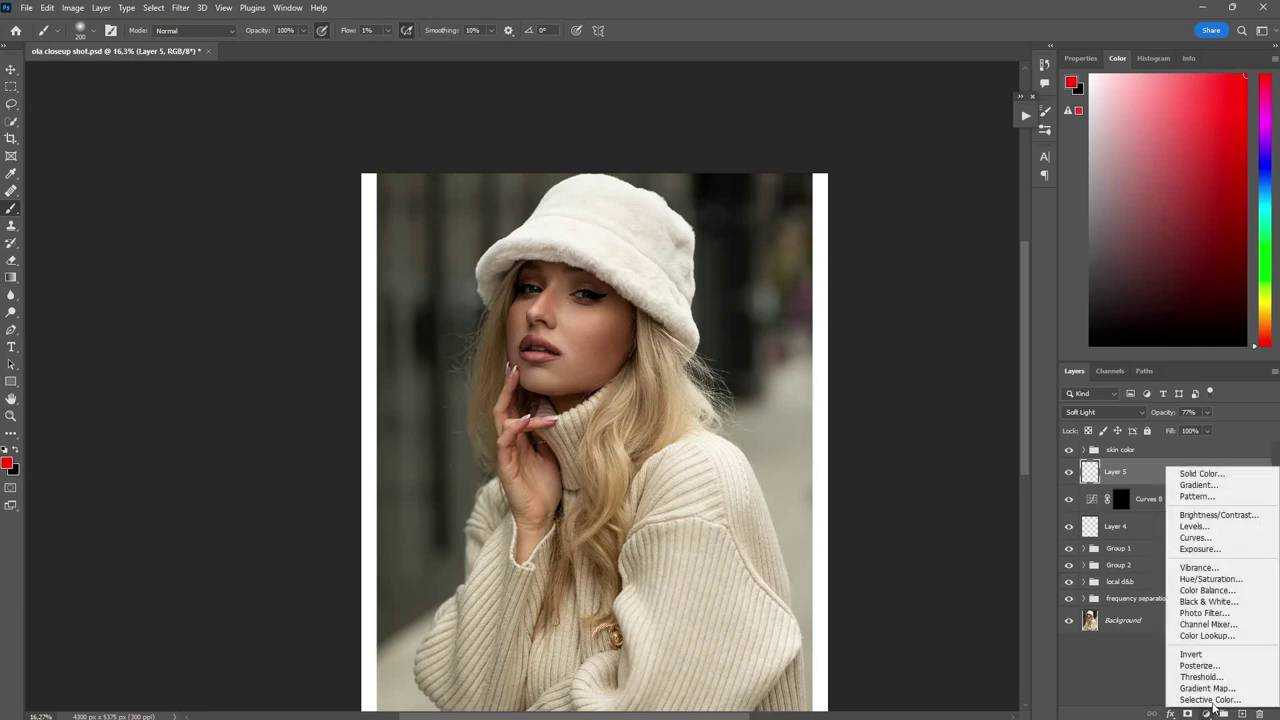
left_click(1196, 540)
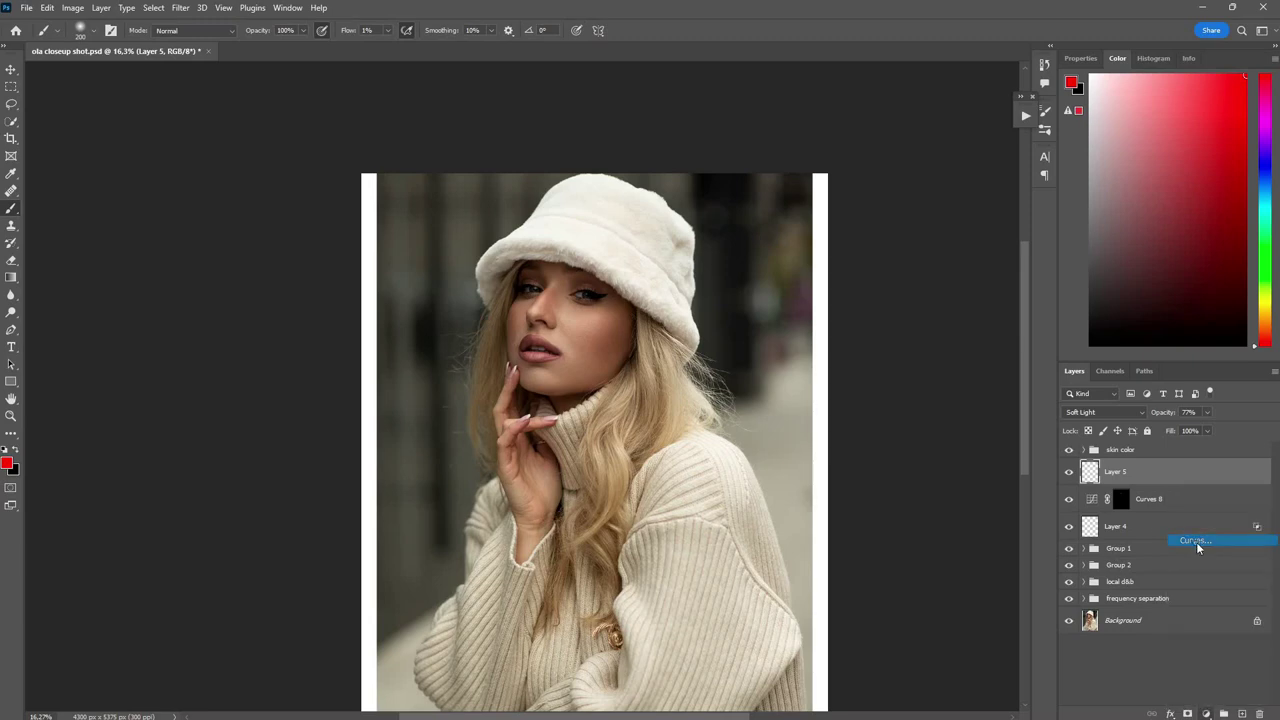
left_click(602, 243, "ctrl")
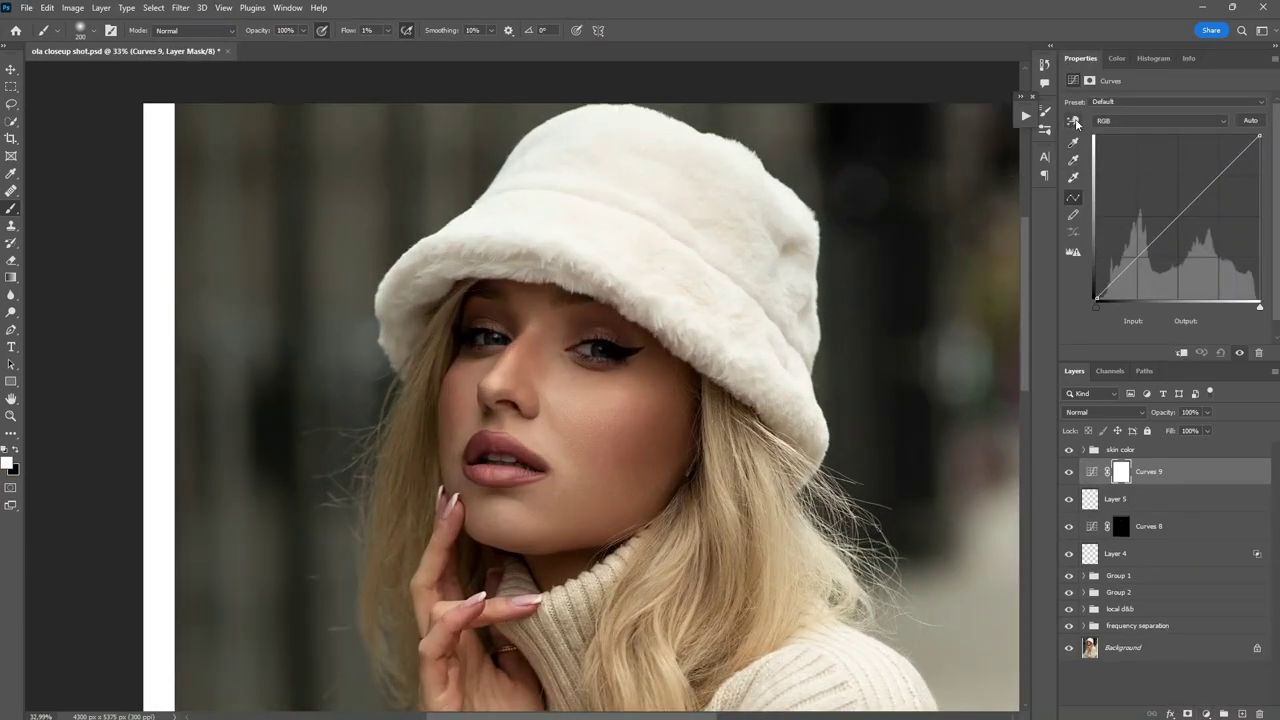
Raise the curve from the nose tone, deepen a cheek shadow, and invert the mask to black
left_click(1073, 121)
scroll(562, 353, "up", 2)
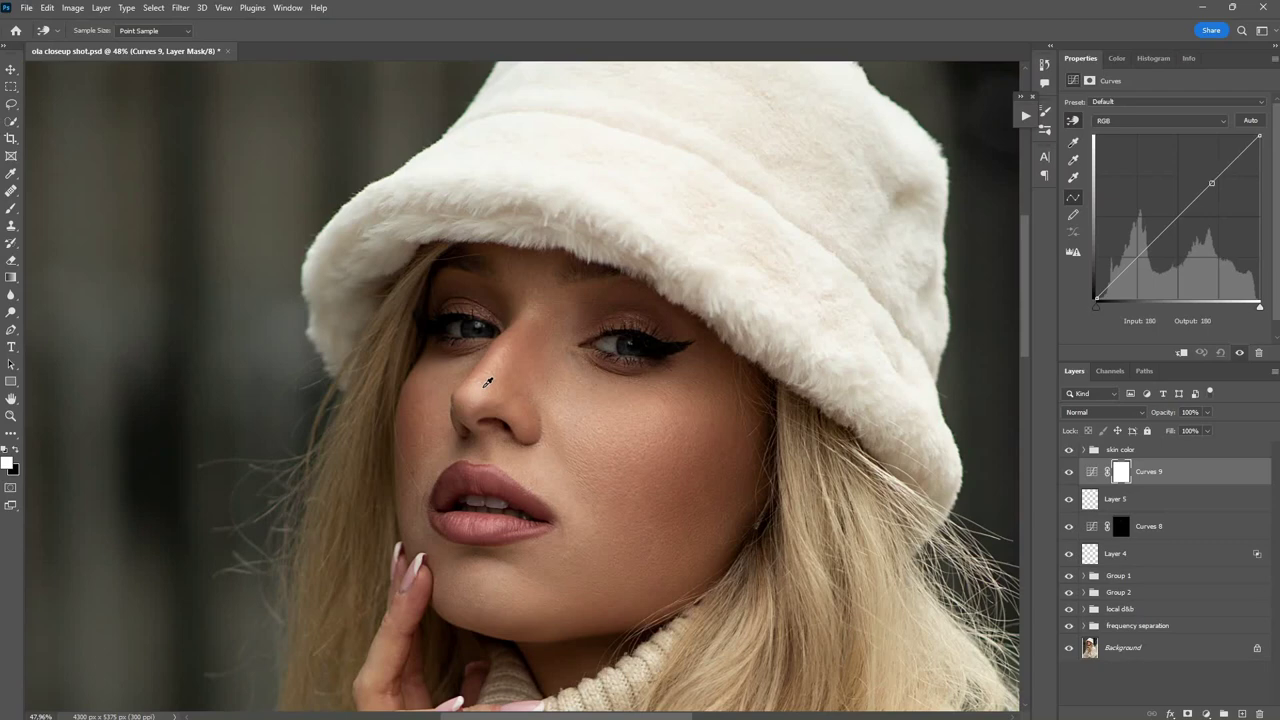
left_click(481, 381)
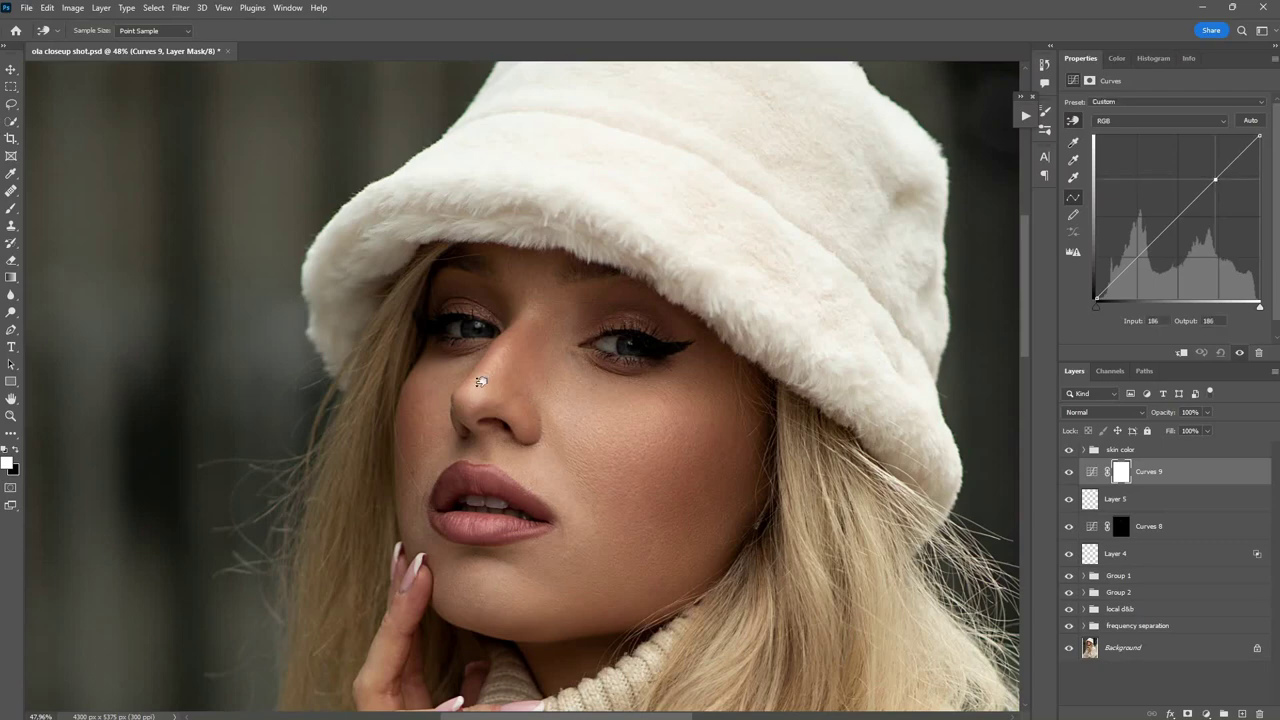
left_click_drag(481, 381, 479, 369)
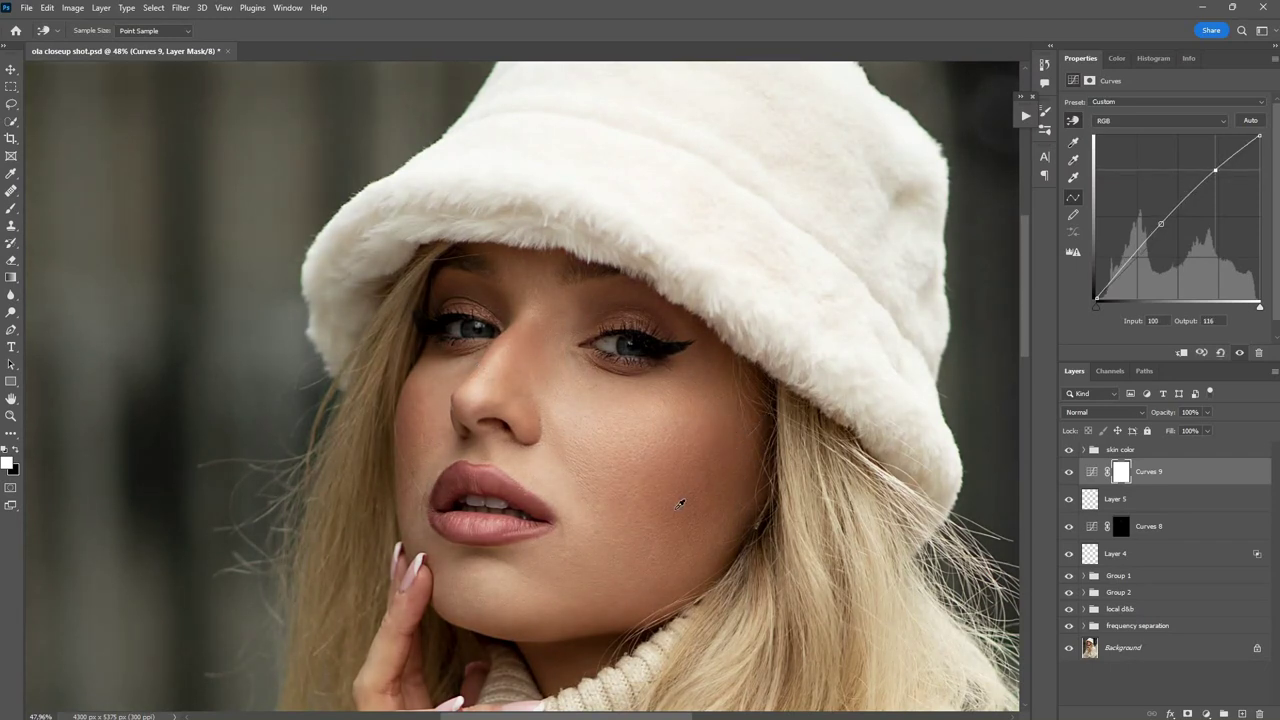
left_click(730, 472)
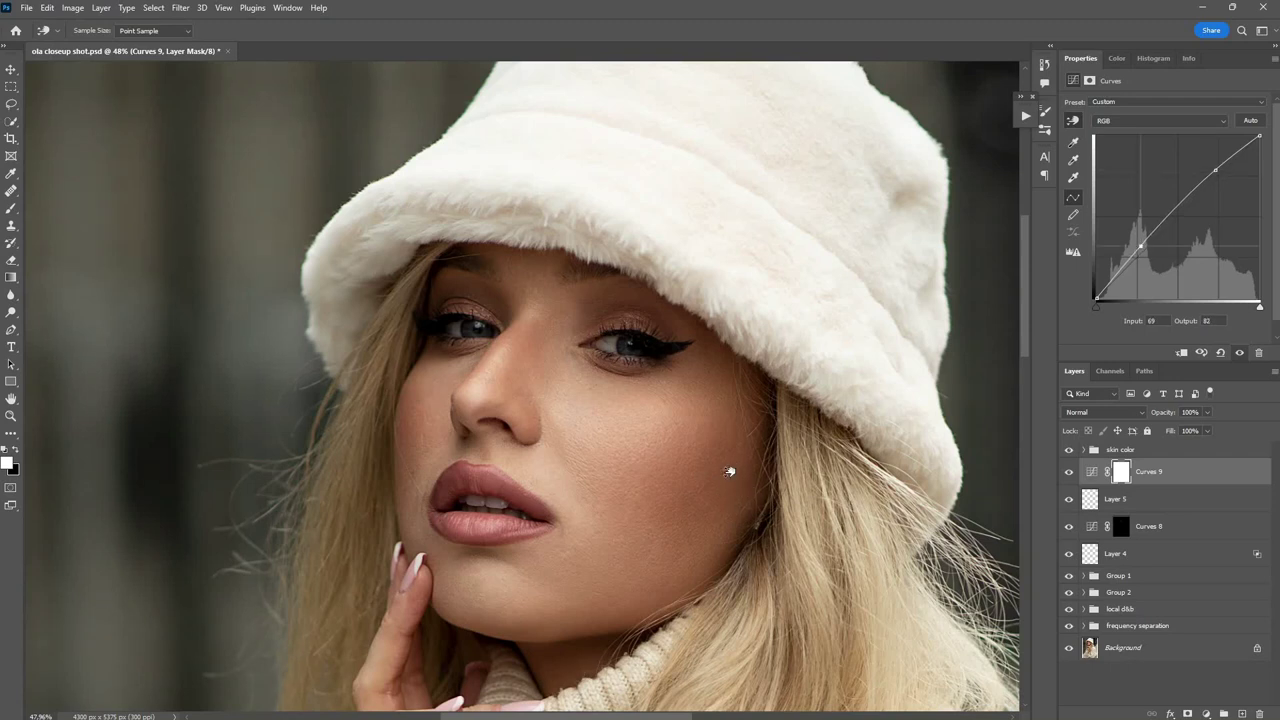
left_click_drag(735, 475, 737, 479)
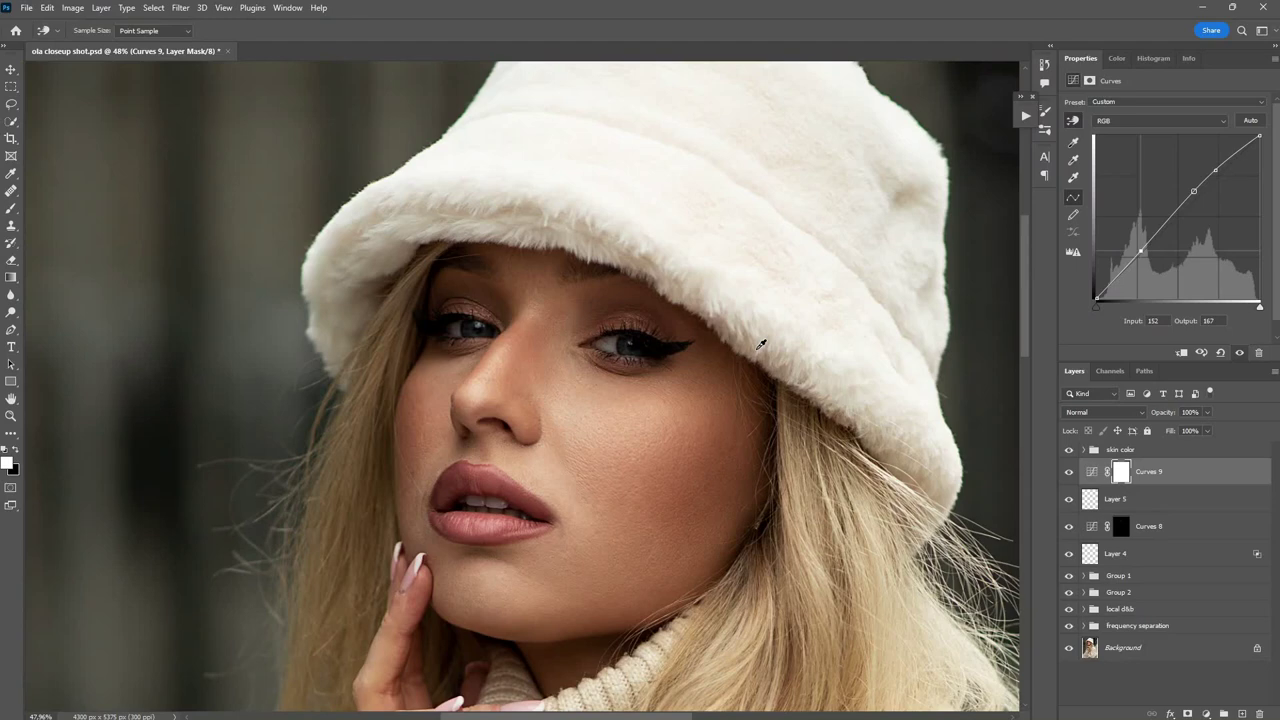
key("ctrl+i")
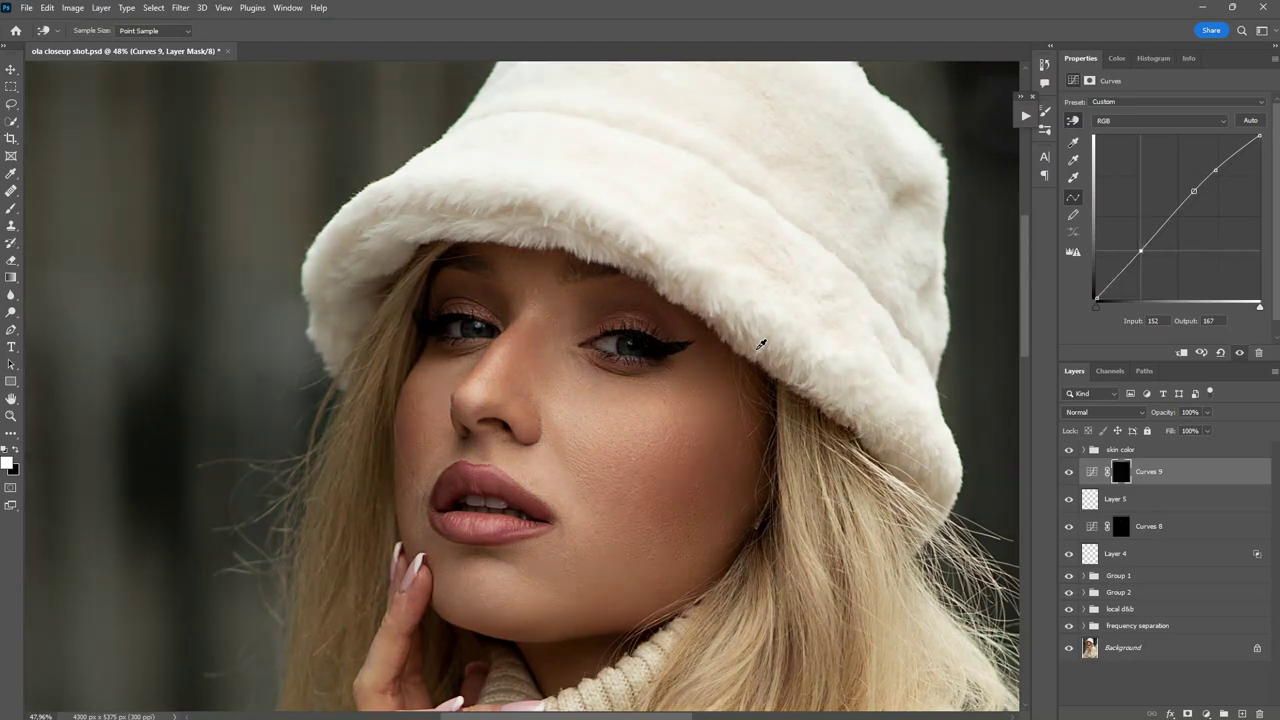
left_click(12, 225)
Set up the Brush tool with full flow and a much larger size
left_click(12, 208)
left_click(388, 30)
mouse_move(393, 46)
left_mouse_down()
mouse_move(425, 46)
mouse_move(734, 163)
left_mouse_up()
key("bracketright")
key("bracketright")
key("bracketright")
key("bracketright")
key("bracketright")
key("bracketright")
key("bracketright")
key("bracketright")
key("bracketright")
key("bracketright")
key("bracketright")
key("bracketright")
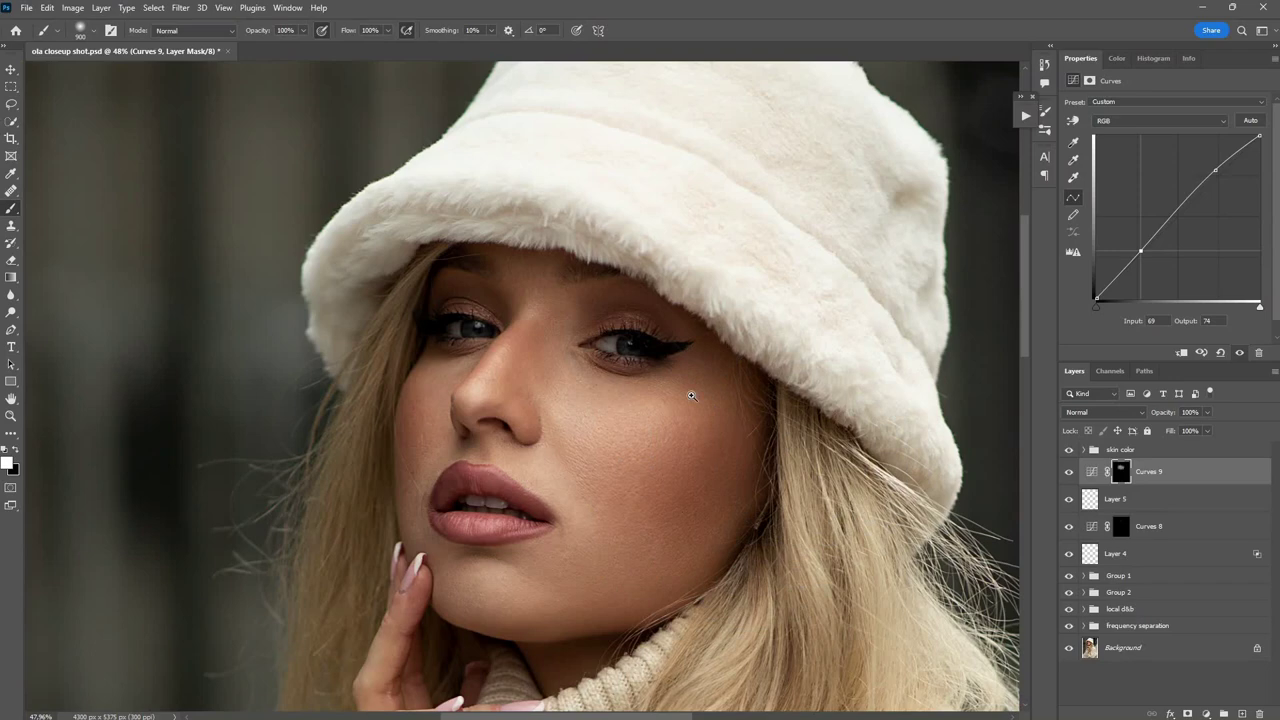
Paint white on the Curves 9 mask over part of the face and compare with and without
left_click_drag(691, 396, 529, 386)
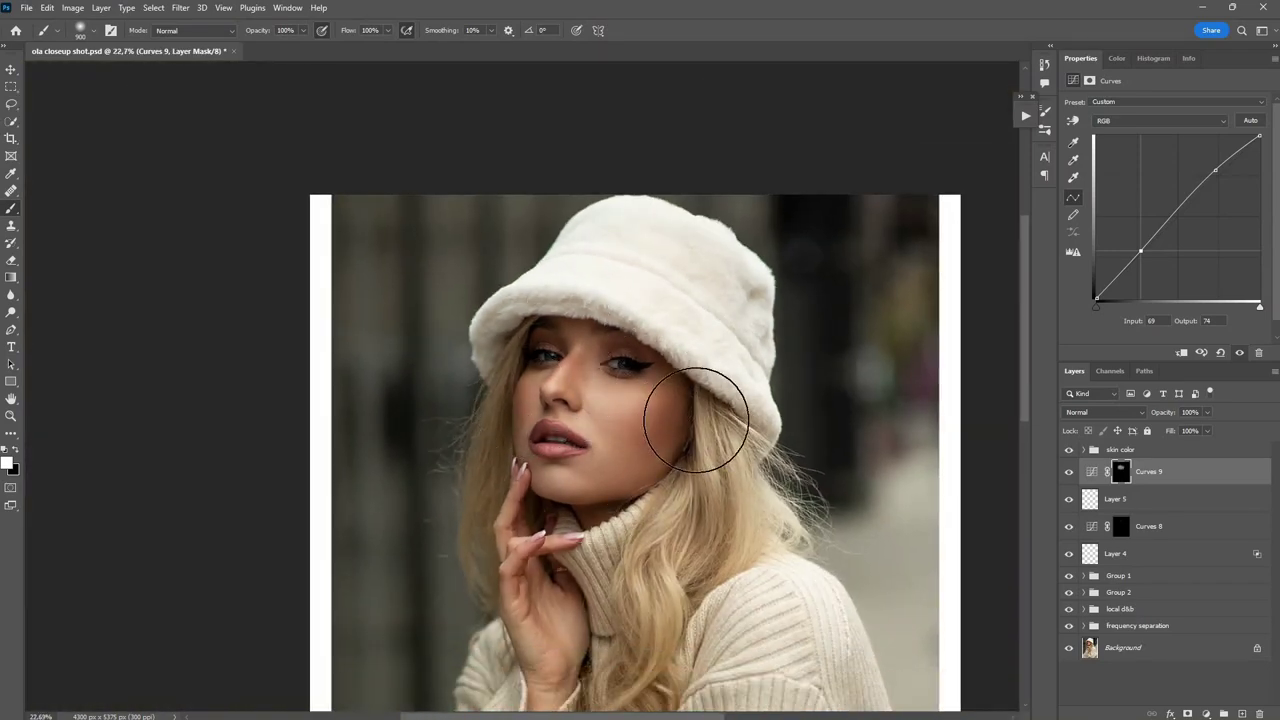
left_click_drag(695, 412, 615, 420)
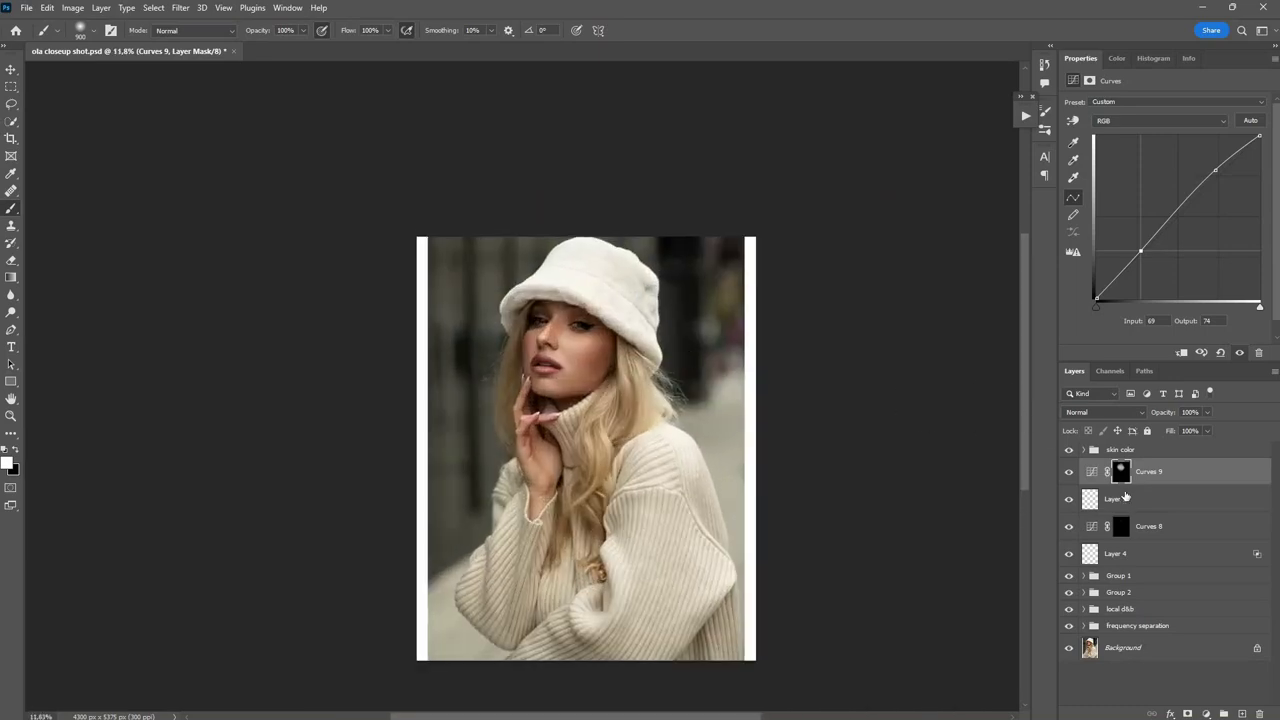
left_click(1069, 472)
left_click(1069, 472)
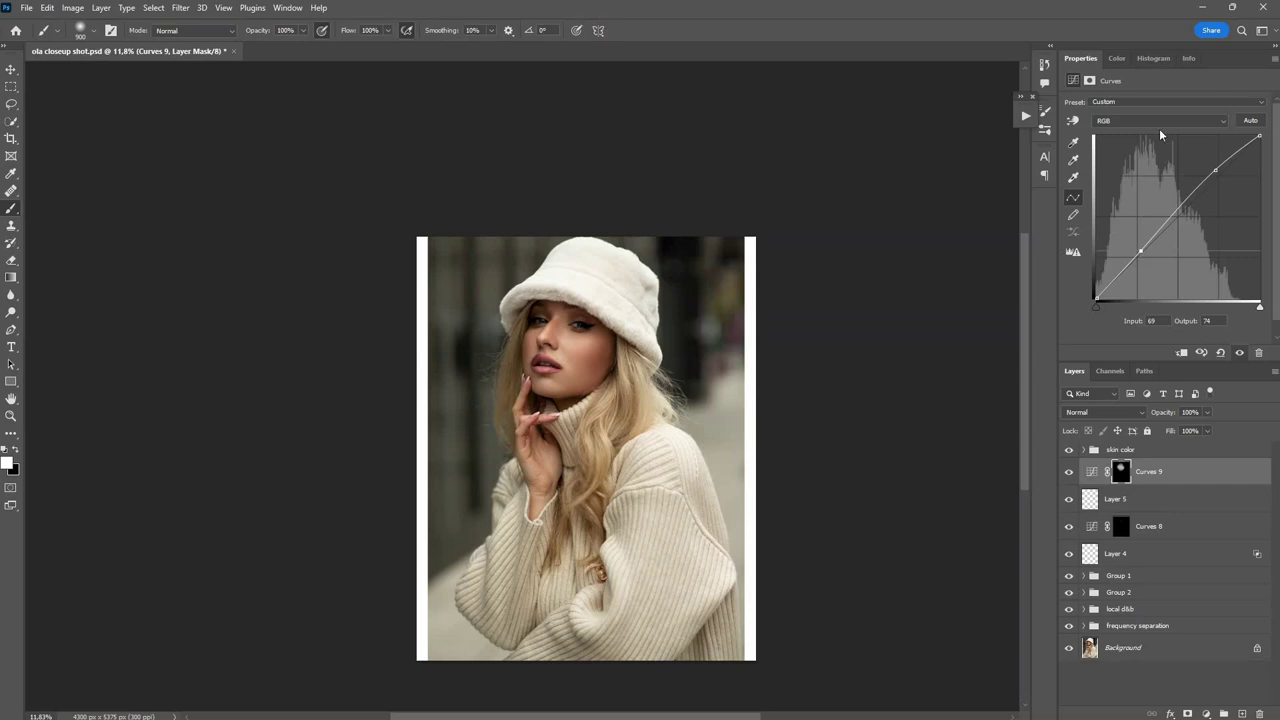
scroll(673, 356, "down", 3)
scroll(727, 405, "up", 3)
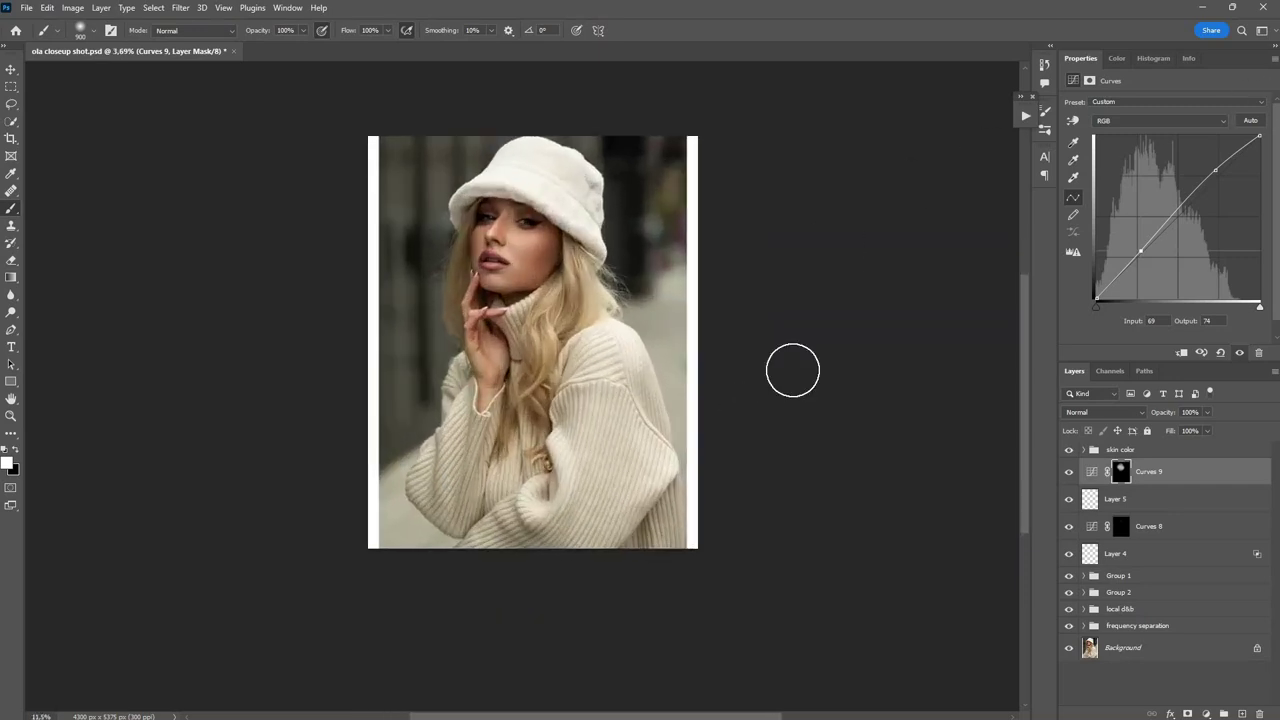
Group Layer 4 through Curves 9 into Group 3, then nest it with Groups 1 and 2 in Group 4
left_click(1163, 565, "shift")
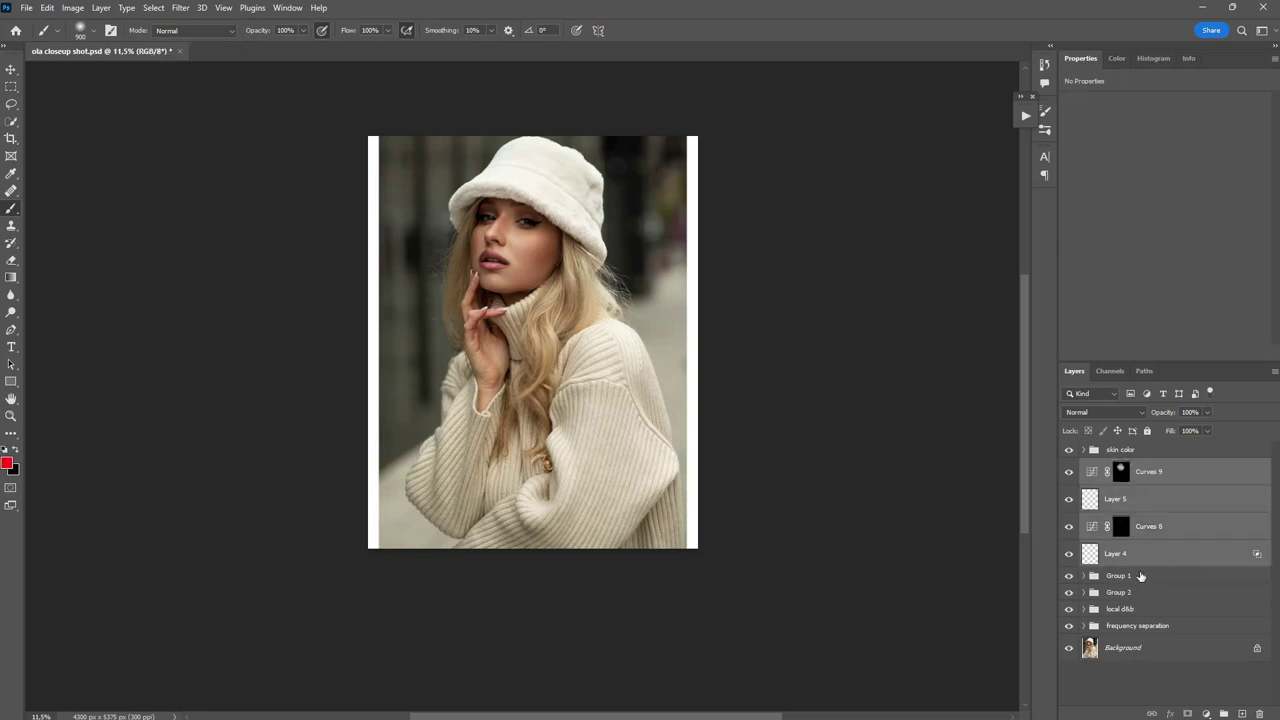
key("ctrl+g")
left_click(1136, 503, "shift")
key("ctrl+g")
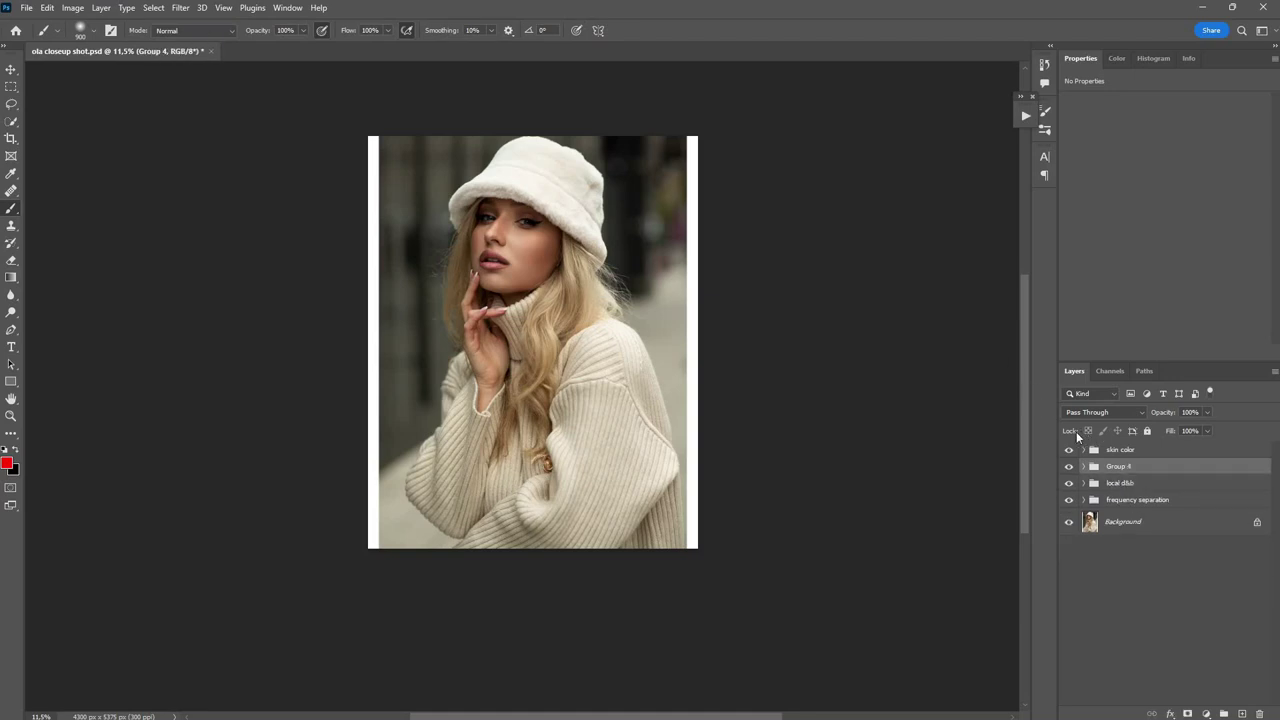
Toggle Group 4's visibility twice to compare the before and after retouching
left_click(1068, 466)
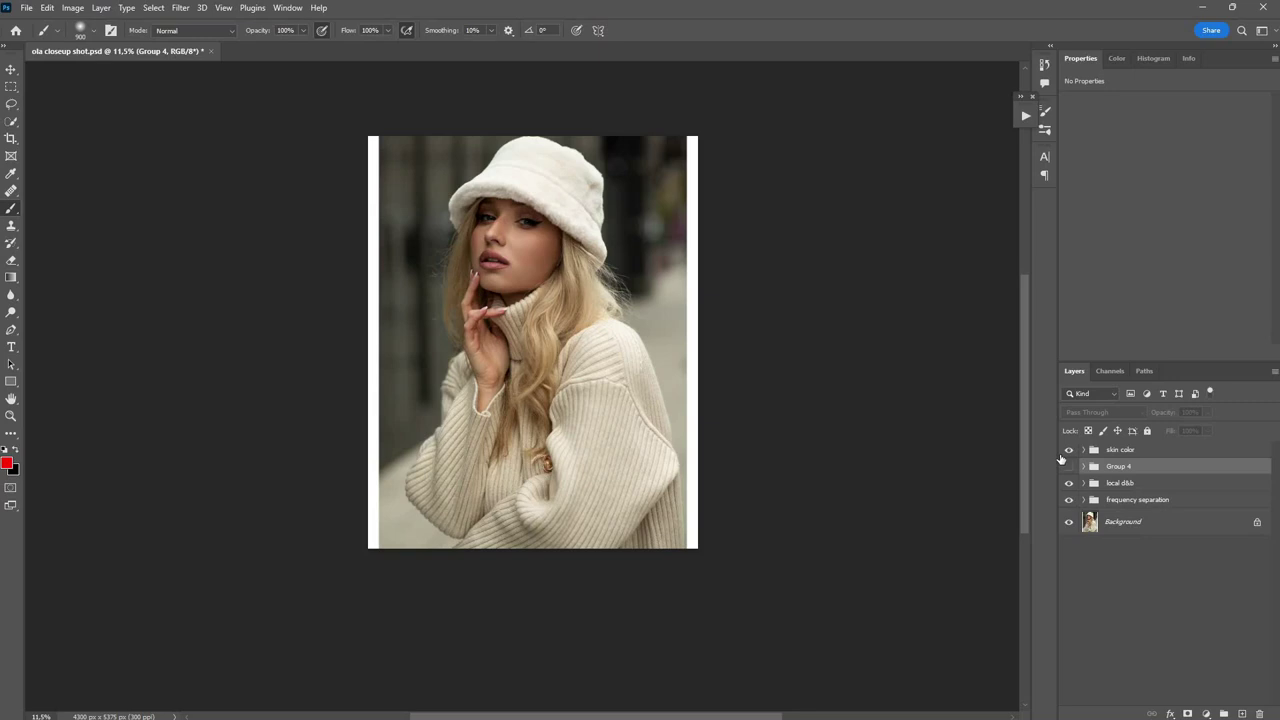
left_click(1069, 467)
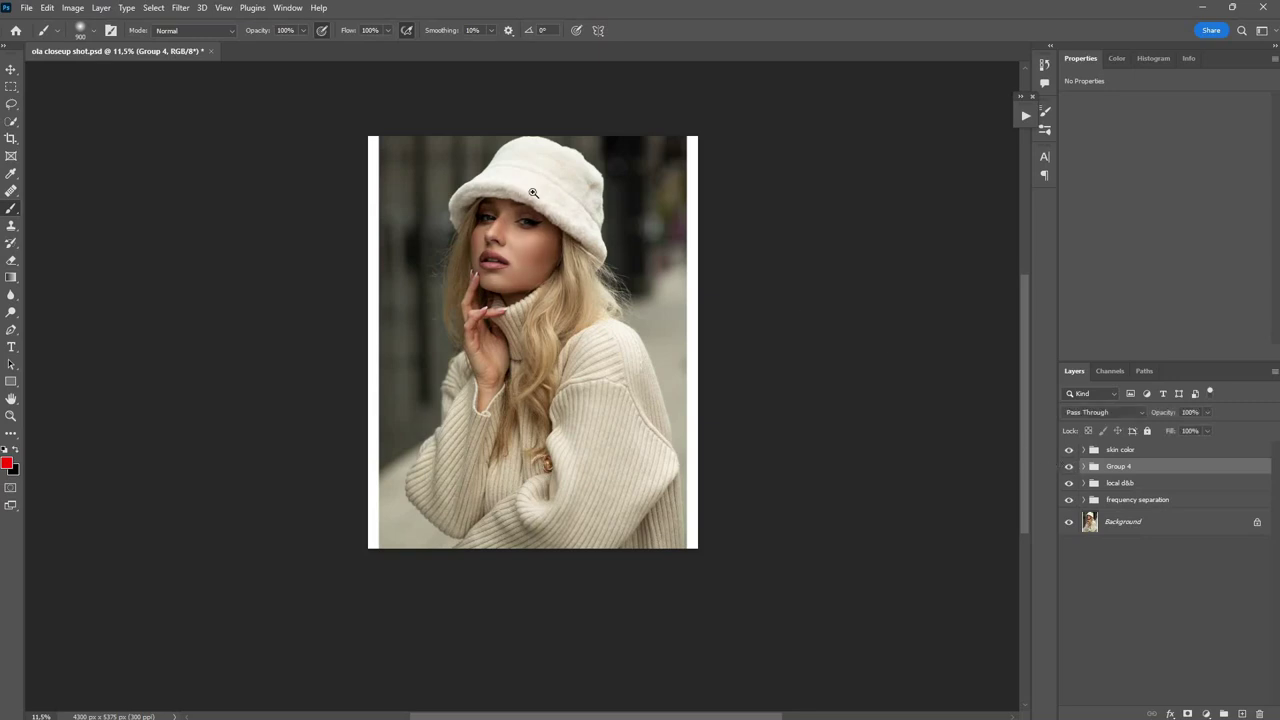
scroll(527, 190, "up", 5)
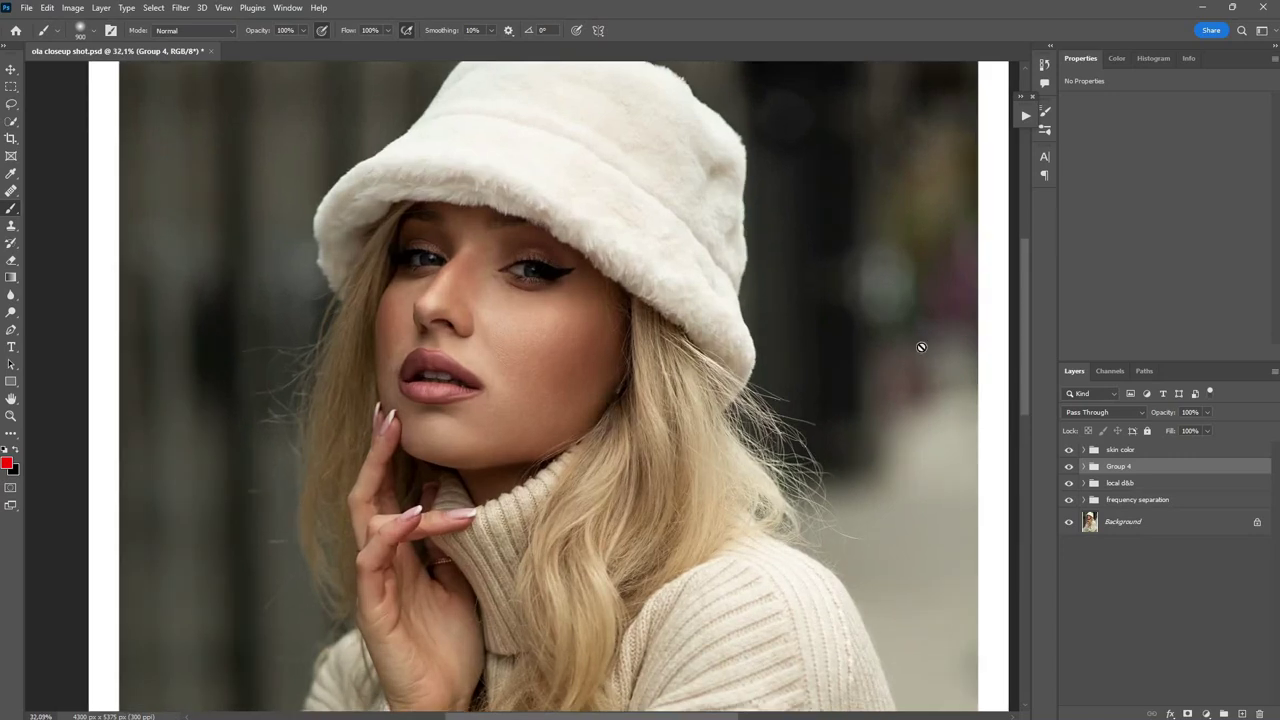
left_click(1070, 467)
left_click(1069, 467)
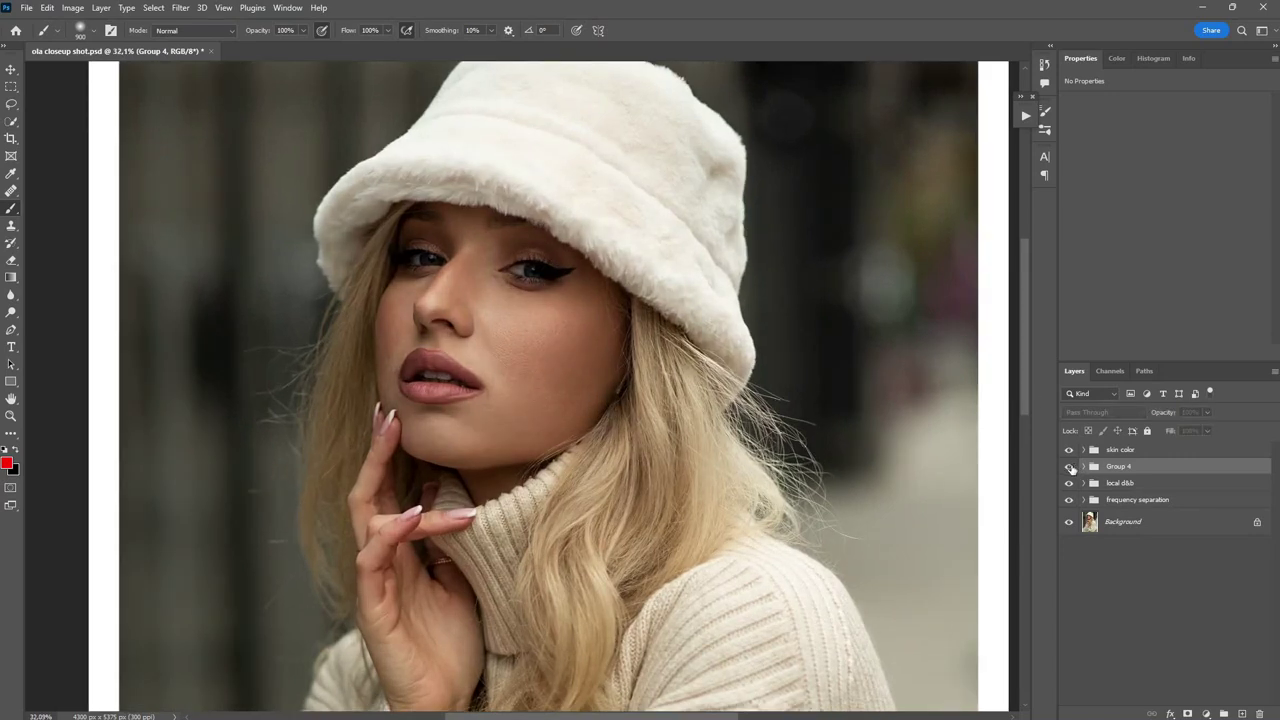